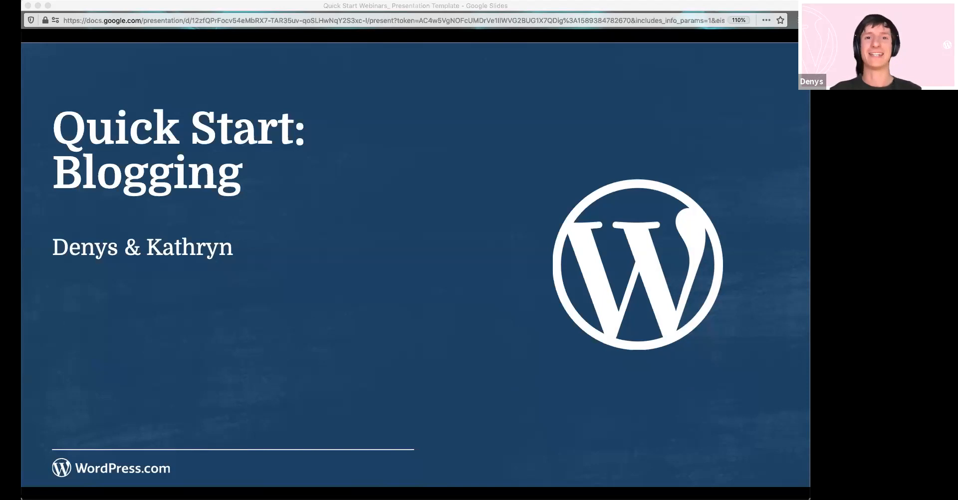
{"action": "left_click", "coordinate": [653, 8]}
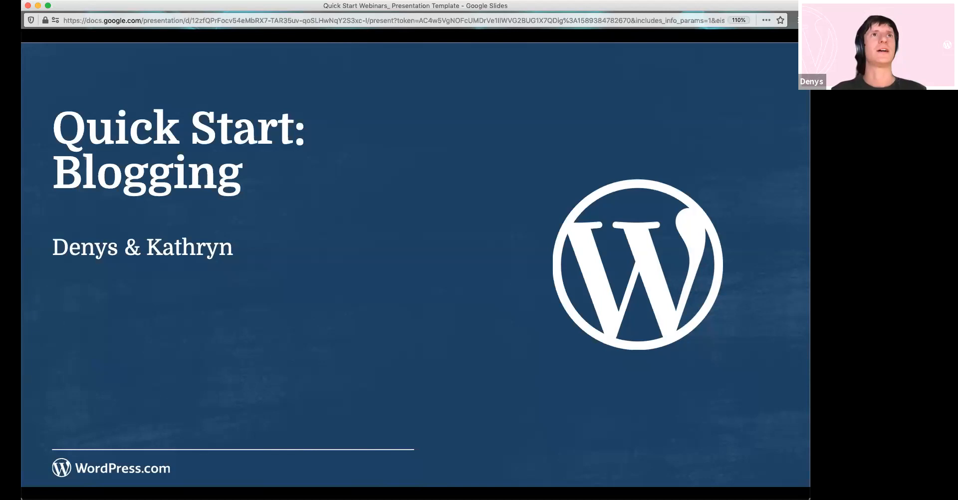
{"action": "mouse_move", "coordinate": [84, 464]}
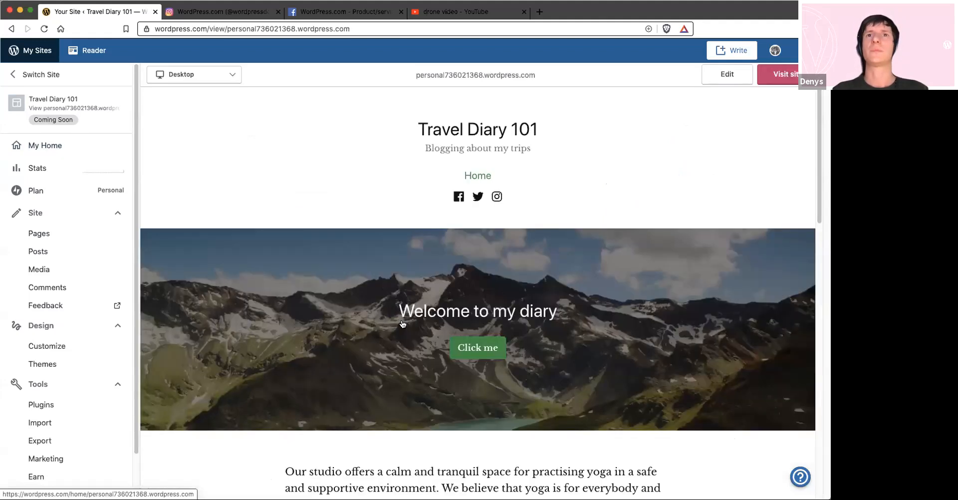
Look over the Travel Diary 101 homepage preview and open the One Week in Spain post for editing
{"action": "scroll", "coordinate": [231, 251], "scroll_direction": "down", "scroll_amount": 3}
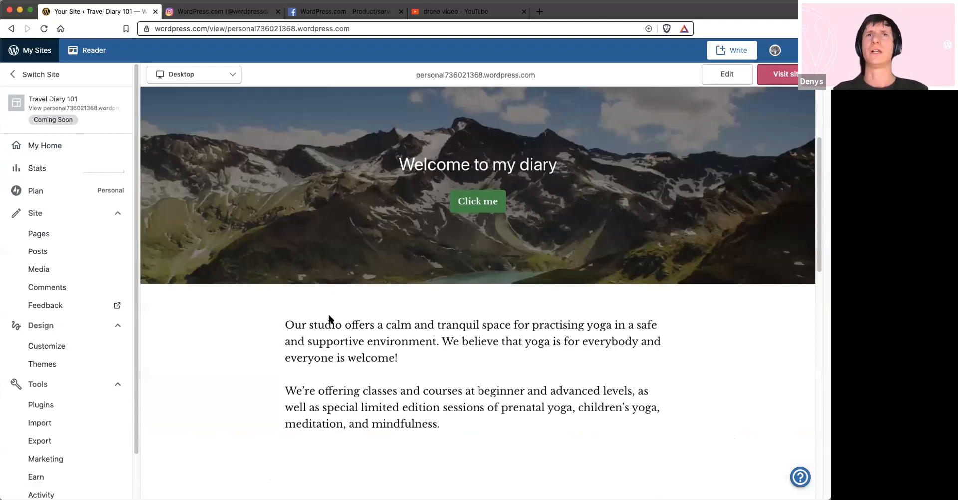
{"action": "scroll", "coordinate": [328, 316], "scroll_direction": "down", "scroll_amount": 10}
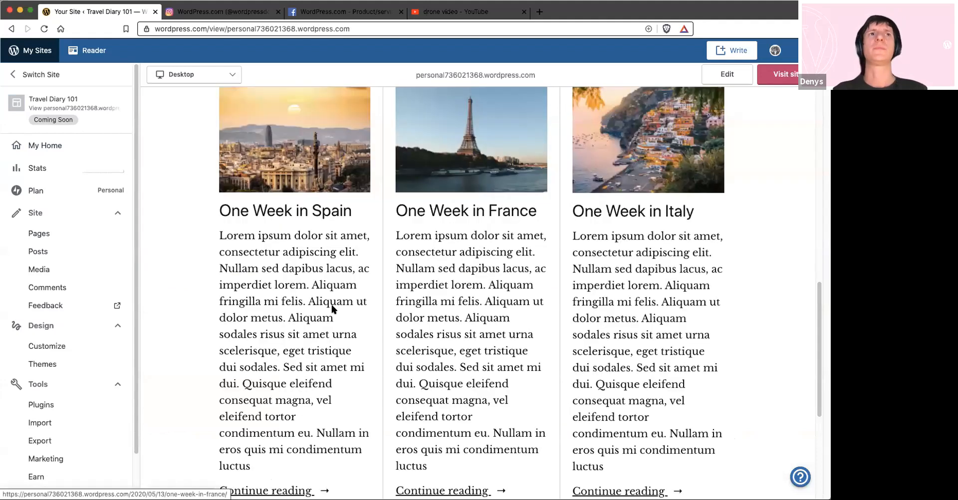
{"action": "scroll", "coordinate": [333, 309], "scroll_direction": "up", "scroll_amount": 3}
{"action": "left_click", "coordinate": [41, 234]}
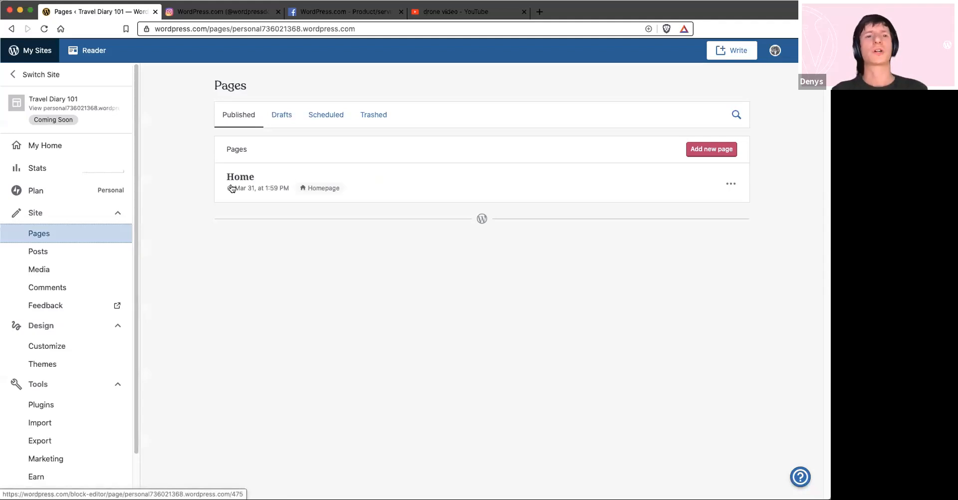
{"action": "left_click", "coordinate": [260, 181]}
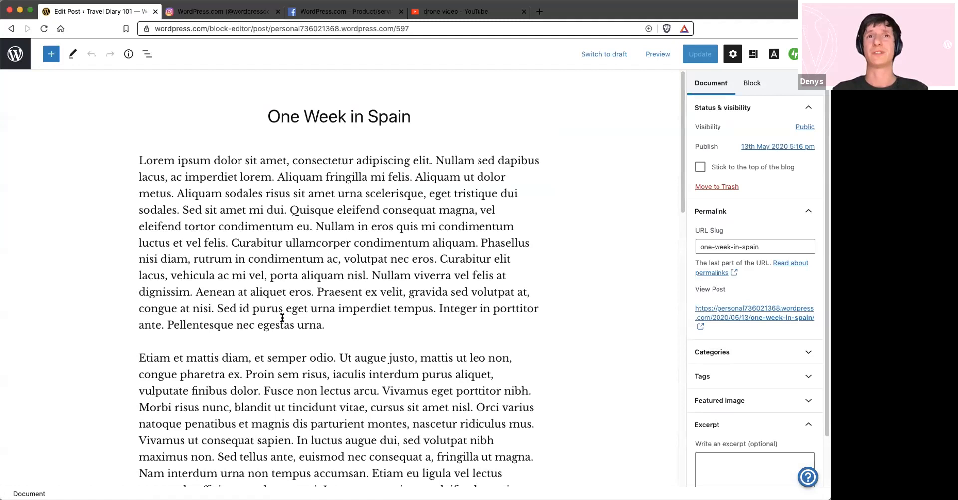
Insert an Image block after the first paragraph and fill it with the coastal village and yellow flowers photo from the media library
{"action": "left_click", "coordinate": [354, 323]}
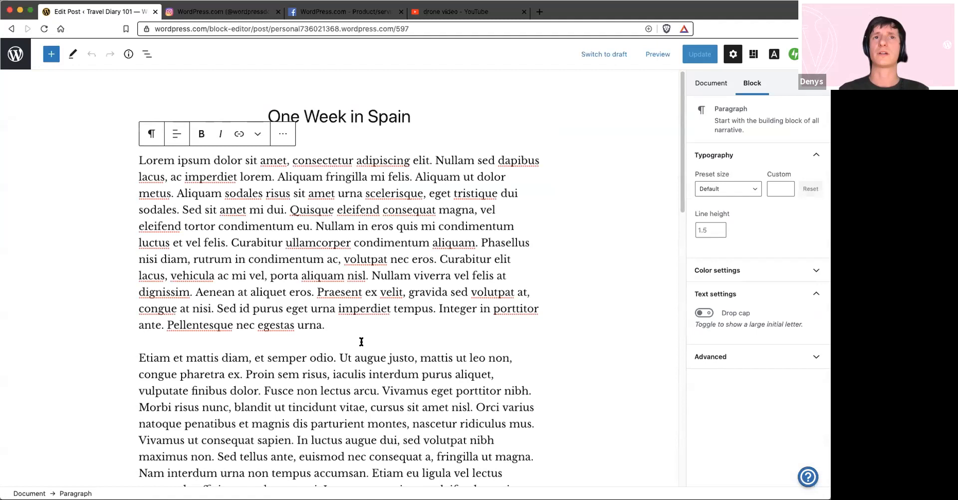
{"action": "mouse_move", "coordinate": [361, 342]}
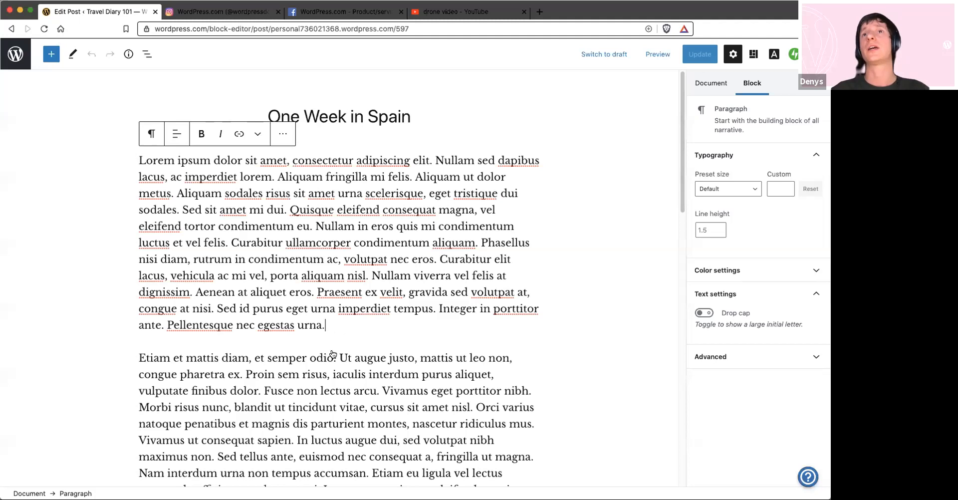
{"action": "key", "text": "Return"}
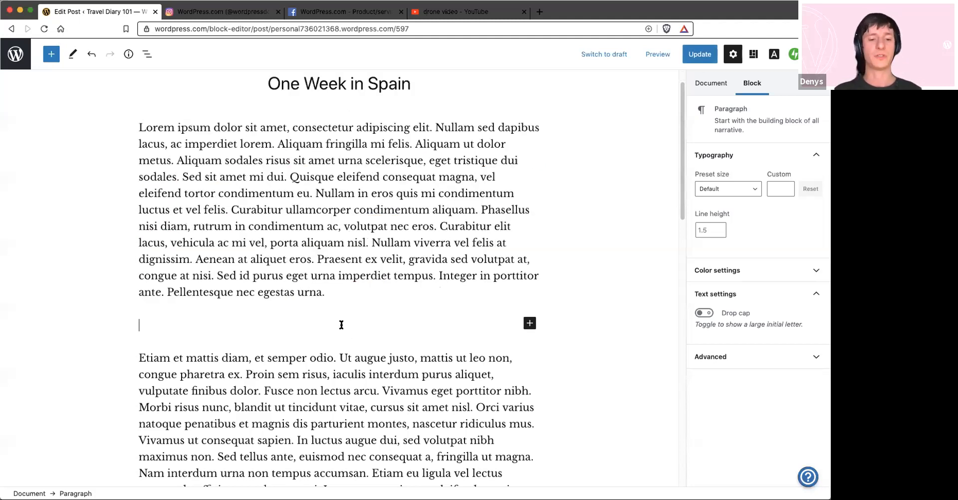
{"action": "left_click", "coordinate": [530, 323]}
{"action": "type", "text": "im"}
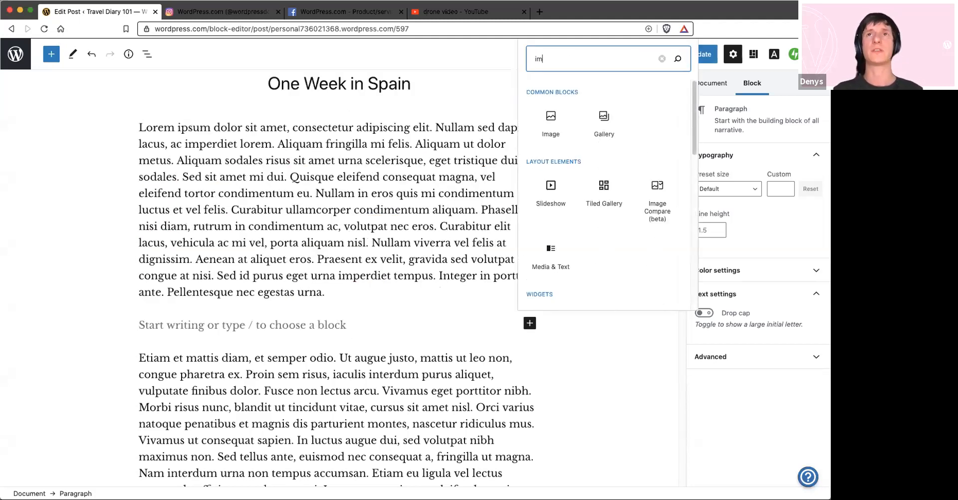
{"action": "type", "text": "a"}
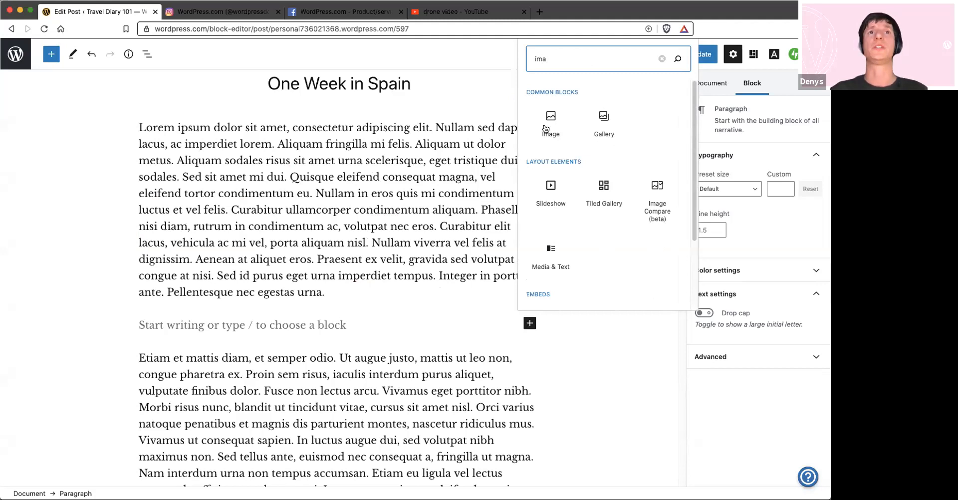
{"action": "key", "text": "Tab"}
{"action": "key", "text": "Return"}
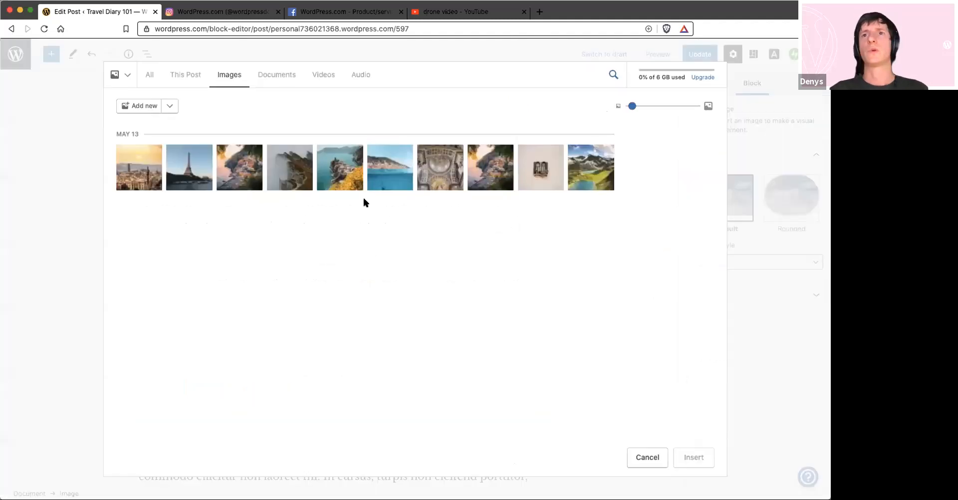
{"action": "left_click", "coordinate": [361, 188]}
{"action": "left_click", "coordinate": [693, 458]}
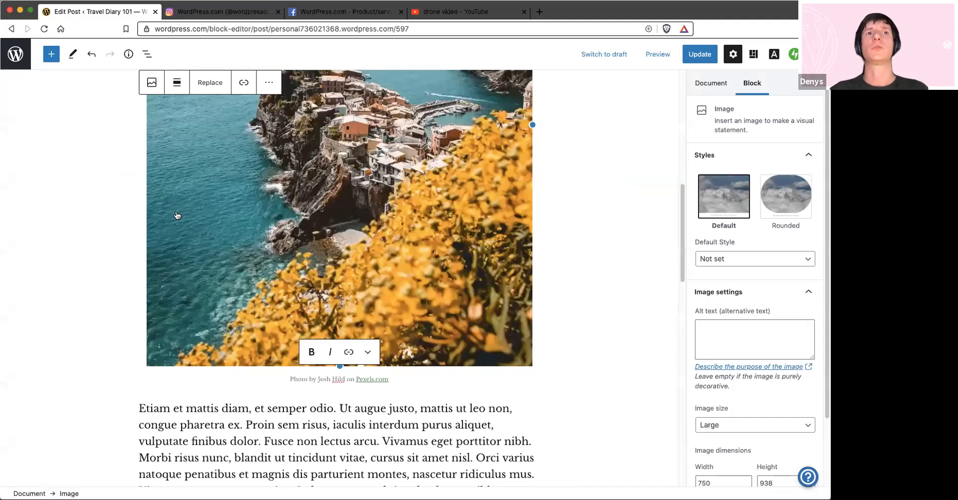
Set the coastal village image's alignment to Wide width, undoing and redoing the change once
{"action": "scroll", "coordinate": [180, 225], "scroll_direction": "up", "scroll_amount": 7}
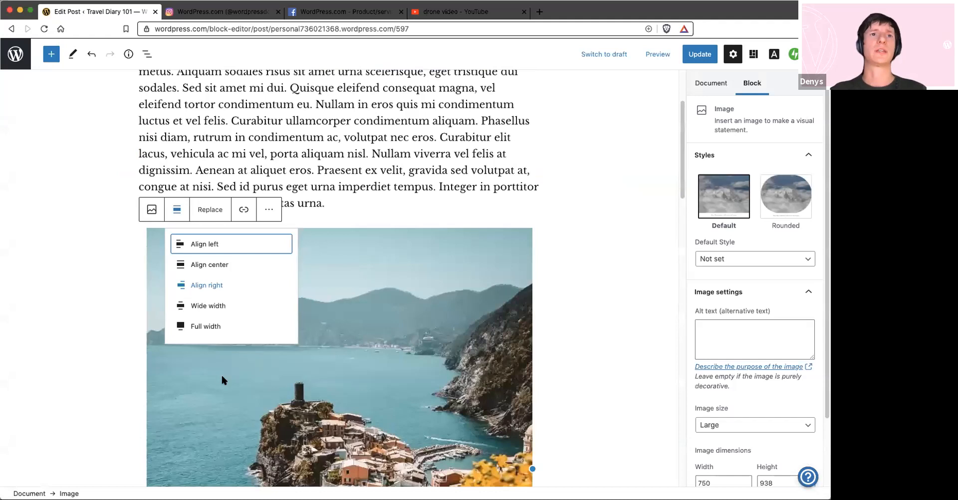
{"action": "left_click", "coordinate": [181, 307]}
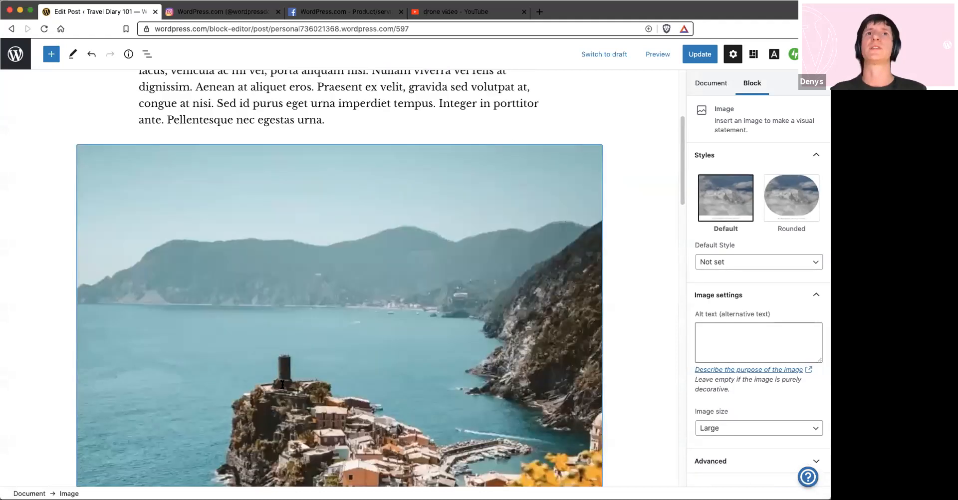
{"action": "left_click", "coordinate": [92, 54]}
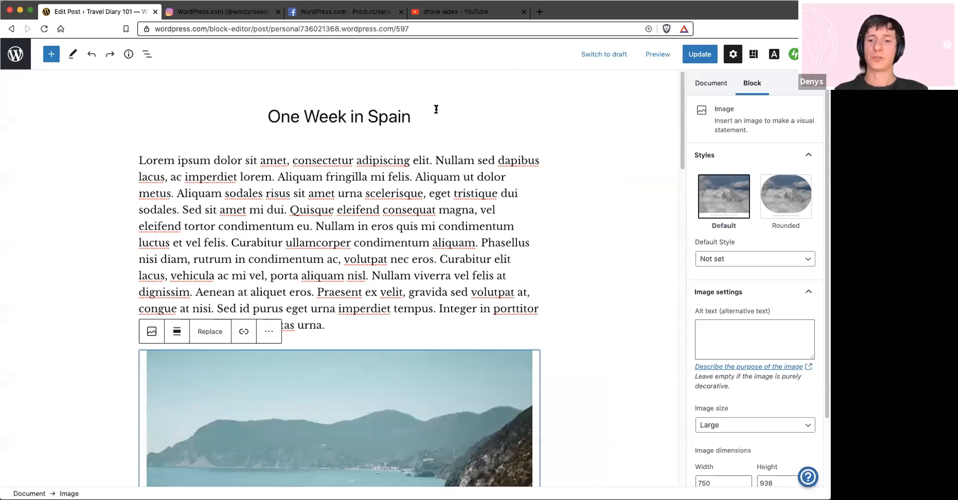
{"action": "key", "text": "super+shift+z"}
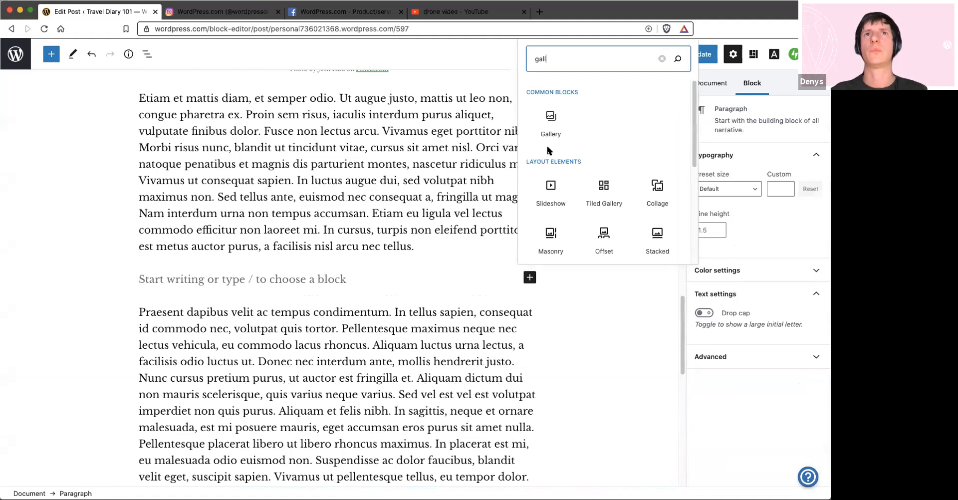
Insert a Masonry gallery of travel photos after the second paragraph, with gutter 40 and lightbox enabled, and check the post preview
{"action": "type", "text": "er"}
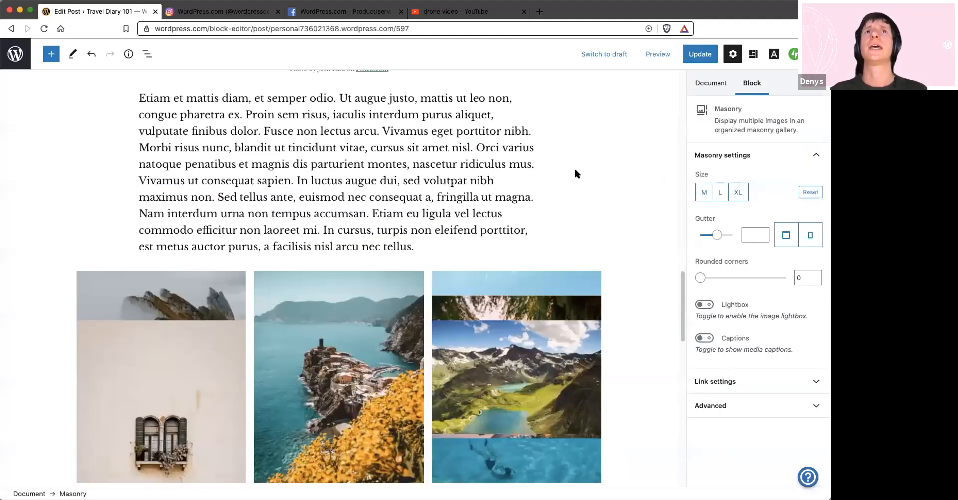
{"action": "scroll", "coordinate": [140, 158], "scroll_direction": "down", "scroll_amount": 3}
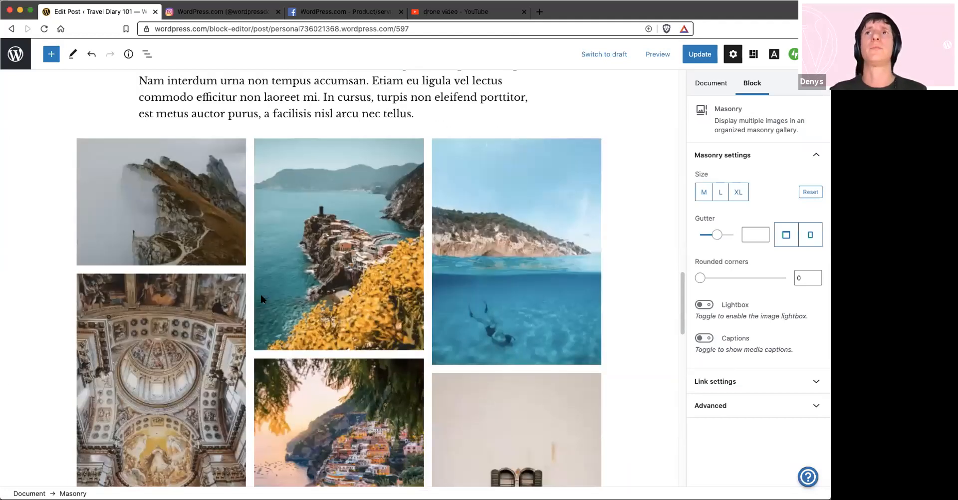
{"action": "left_click", "coordinate": [521, 286]}
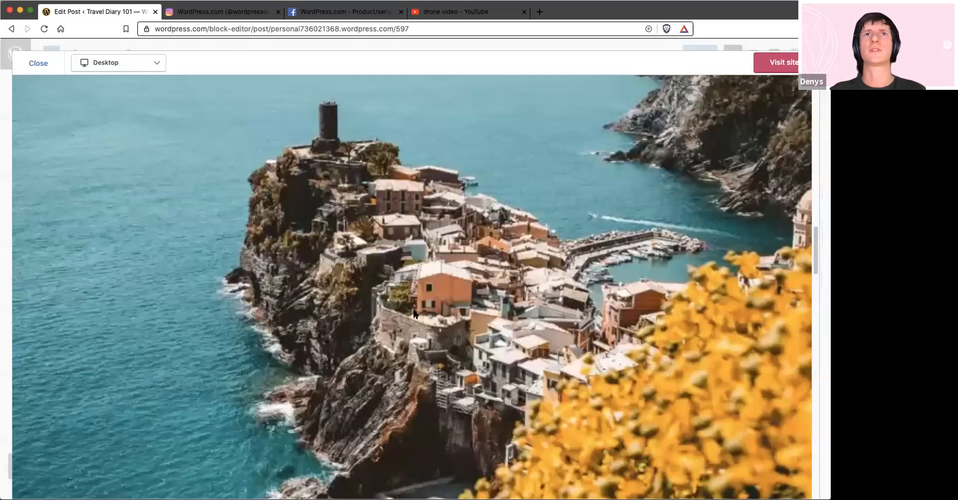
{"action": "scroll", "coordinate": [416, 312], "scroll_direction": "down", "scroll_amount": 10}
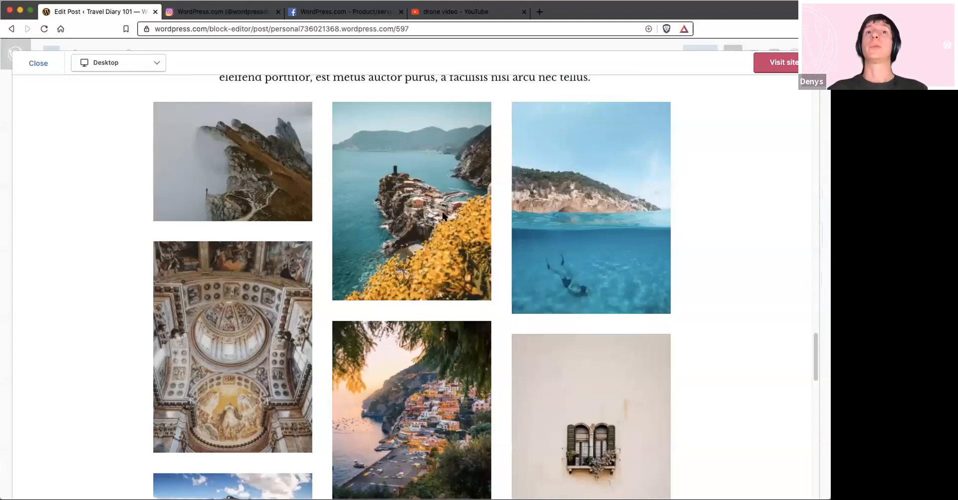
{"action": "key", "text": "Escape"}
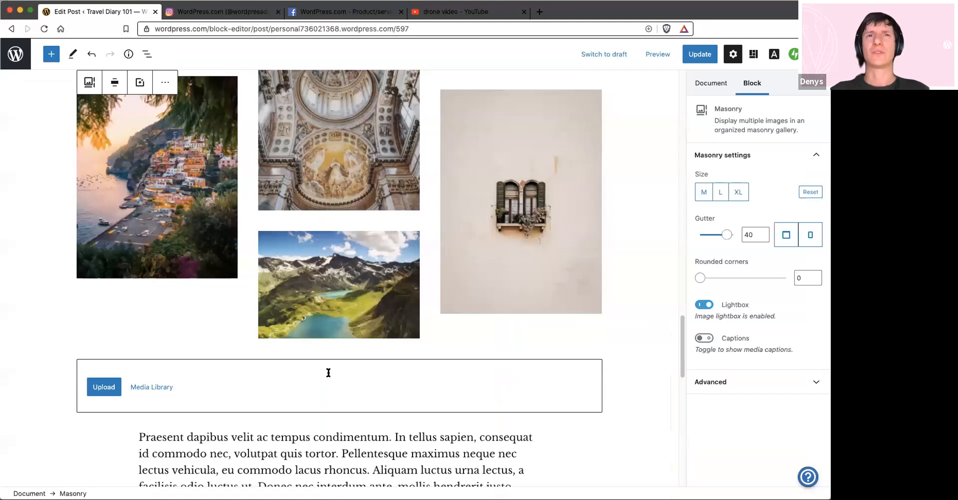
Split "Nam non erat a leo laoreet porta." into its own paragraph below the gallery and transform it into a Large-style quote
{"action": "scroll", "coordinate": [328, 373], "scroll_direction": "down", "scroll_amount": 4}
{"action": "left_click", "coordinate": [331, 278]}
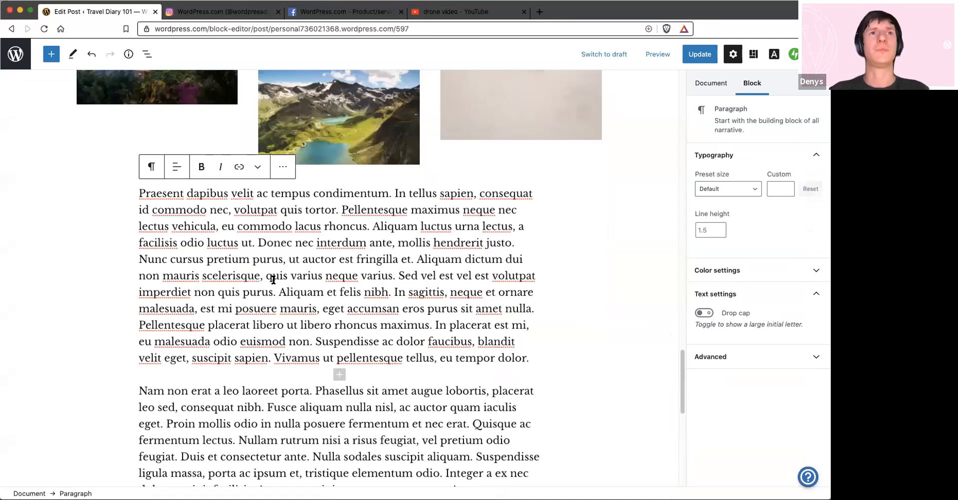
{"action": "left_click_drag", "start_coordinate": [148, 391], "coordinate": [139, 391]}
{"action": "scroll", "coordinate": [316, 273], "scroll_direction": "down", "scroll_amount": 2}
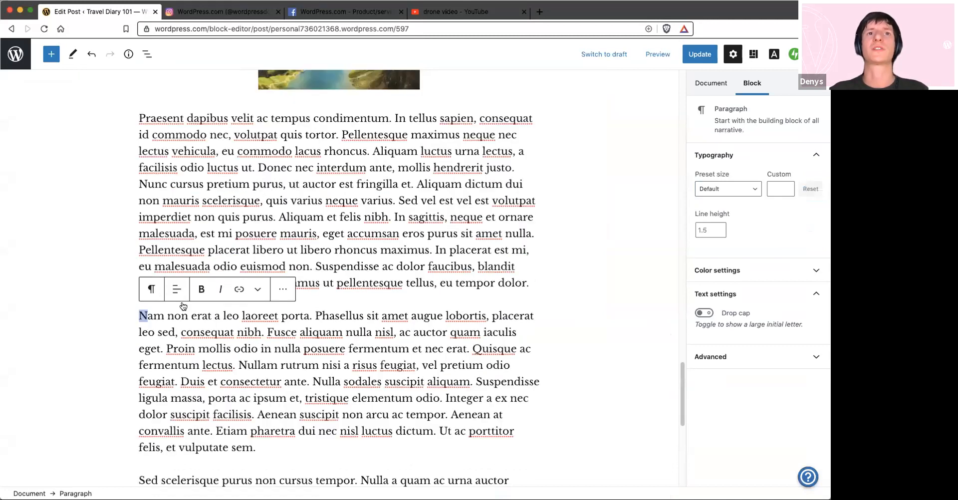
{"action": "key", "text": "super+z"}
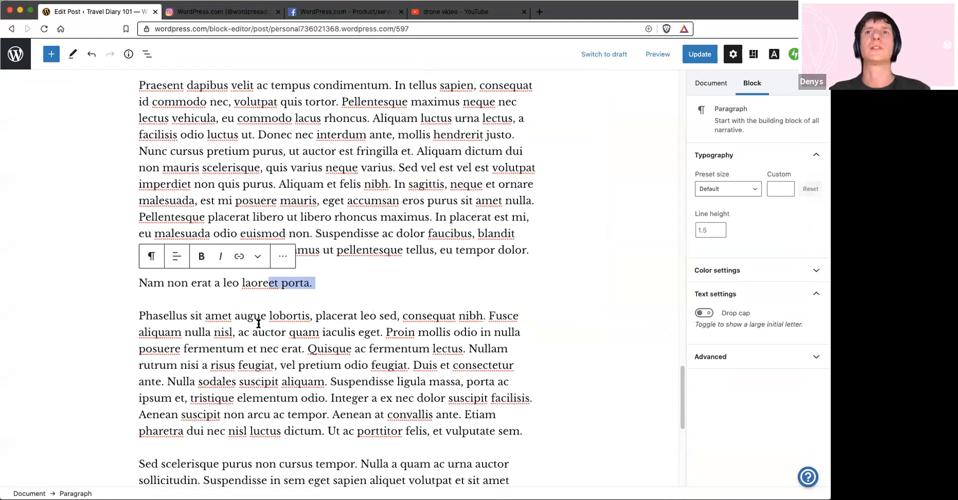
{"action": "left_click", "coordinate": [151, 256]}
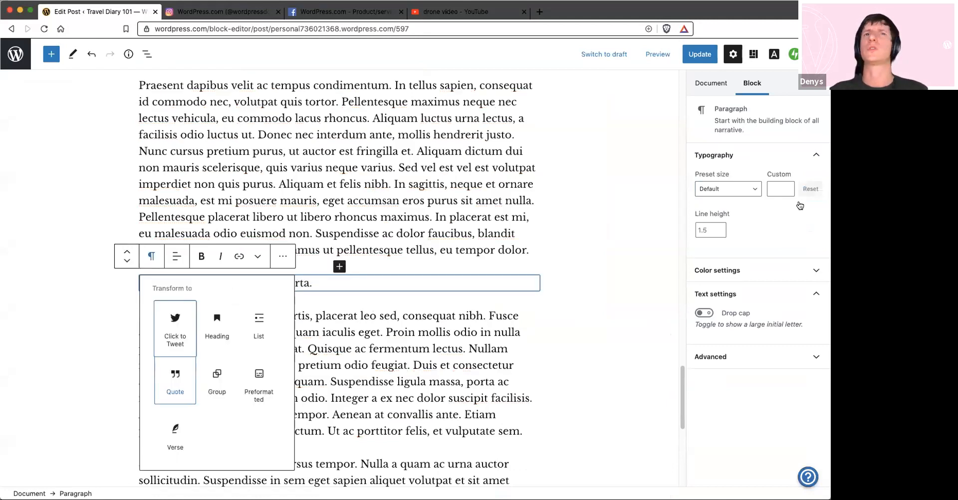
{"action": "key", "text": "Return"}
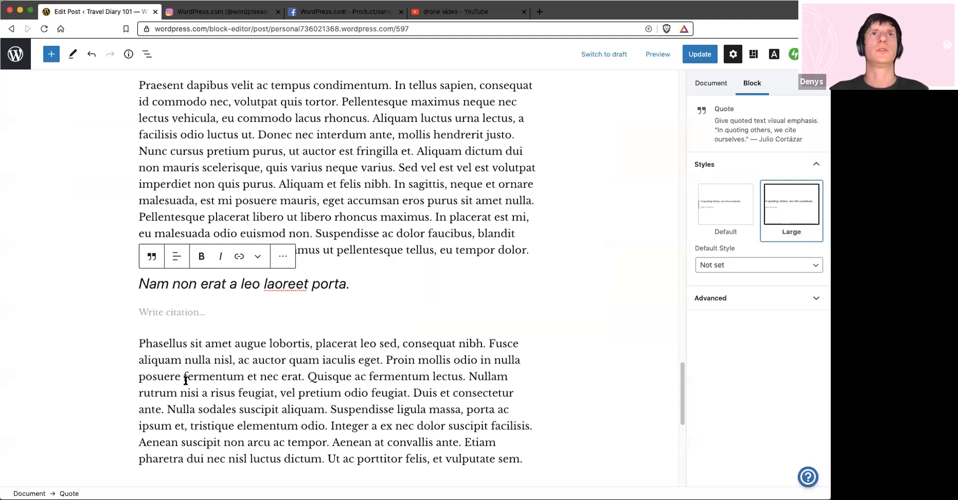
Embed the cocktail post from the wordpressdotcom Instagram profile in the empty block at the end of the post, using its copied link
{"action": "scroll", "coordinate": [201, 37], "scroll_direction": "down", "scroll_amount": 5}
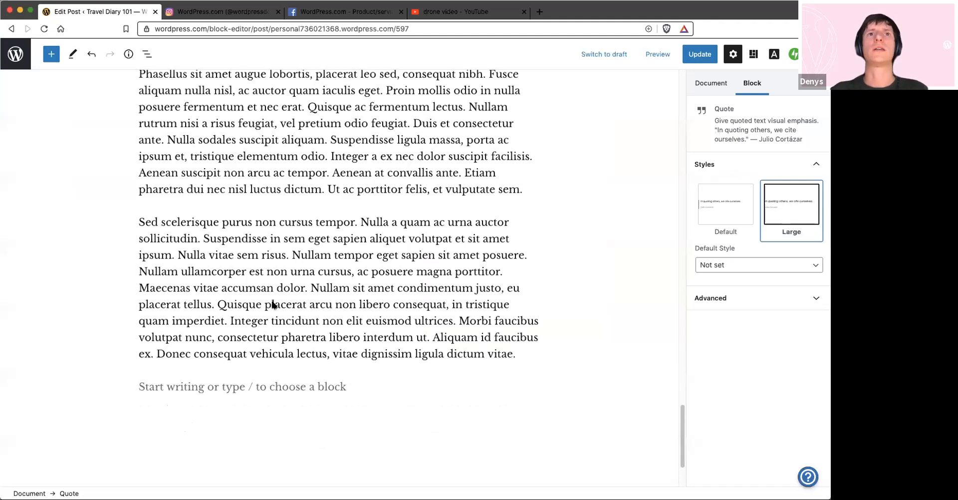
{"action": "key", "text": "ctrl+Tab"}
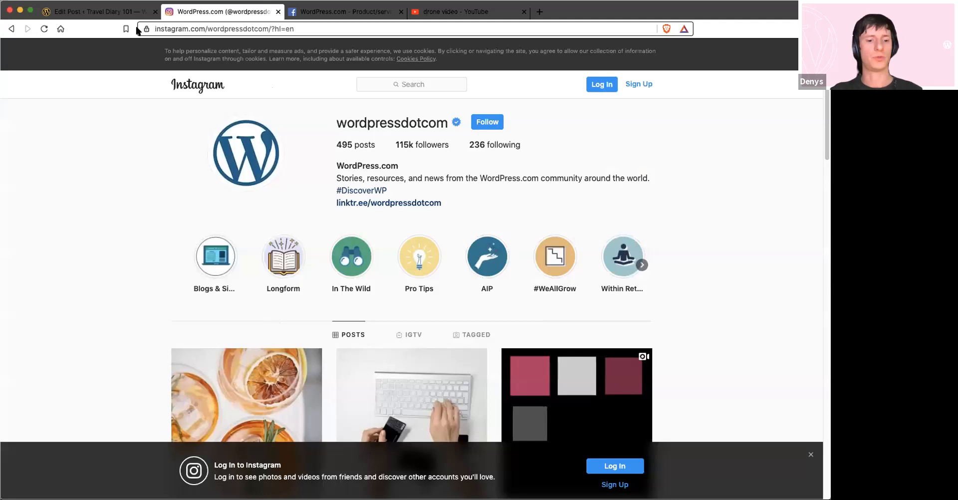
{"action": "scroll", "coordinate": [274, 319], "scroll_direction": "down", "scroll_amount": 2}
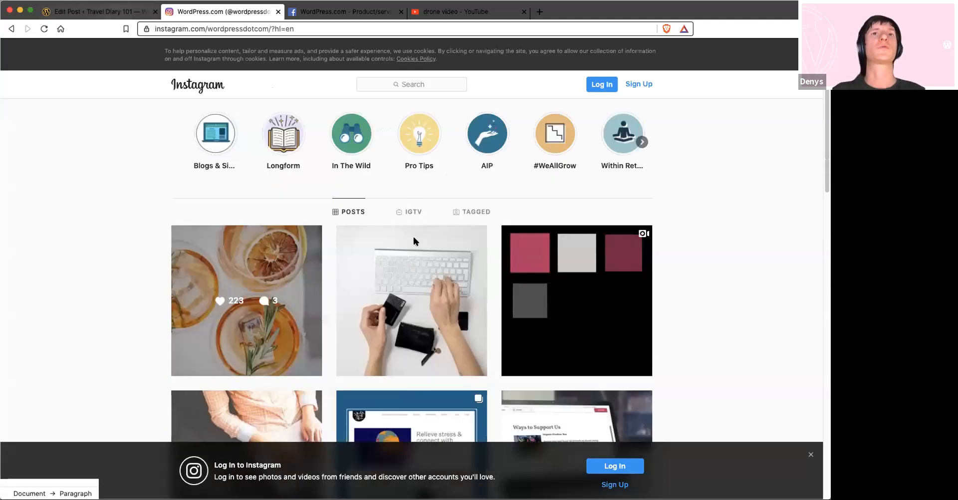
{"action": "key", "text": "ctrl+shift+Tab"}
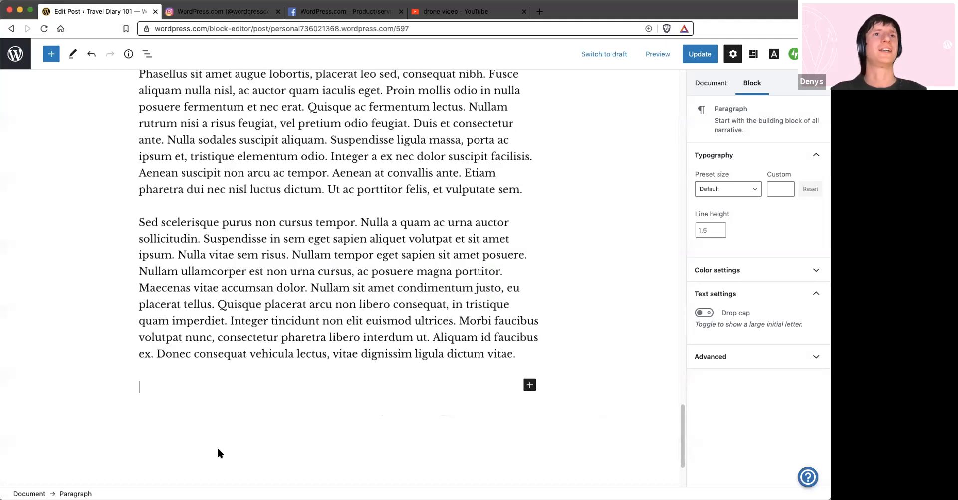
{"action": "key", "text": "ctrl+v"}
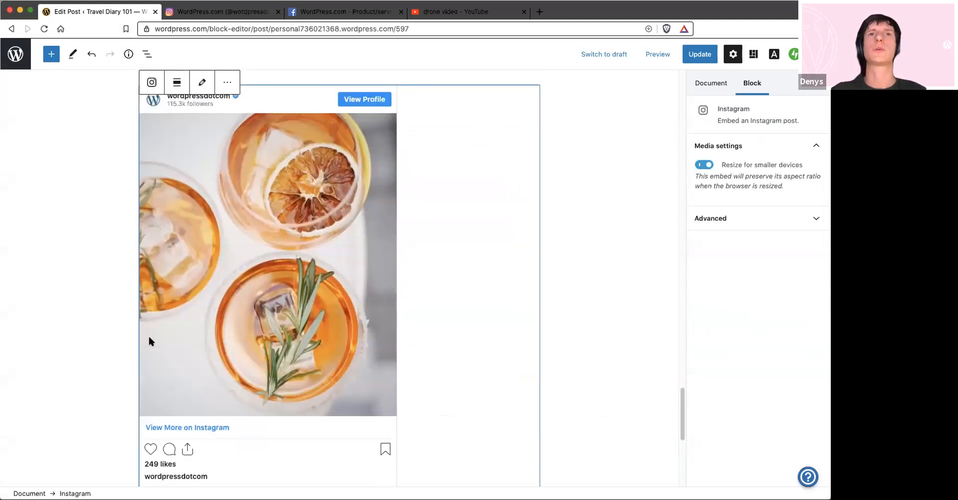
{"action": "scroll", "coordinate": [249, 364], "scroll_direction": "down", "scroll_amount": 3}
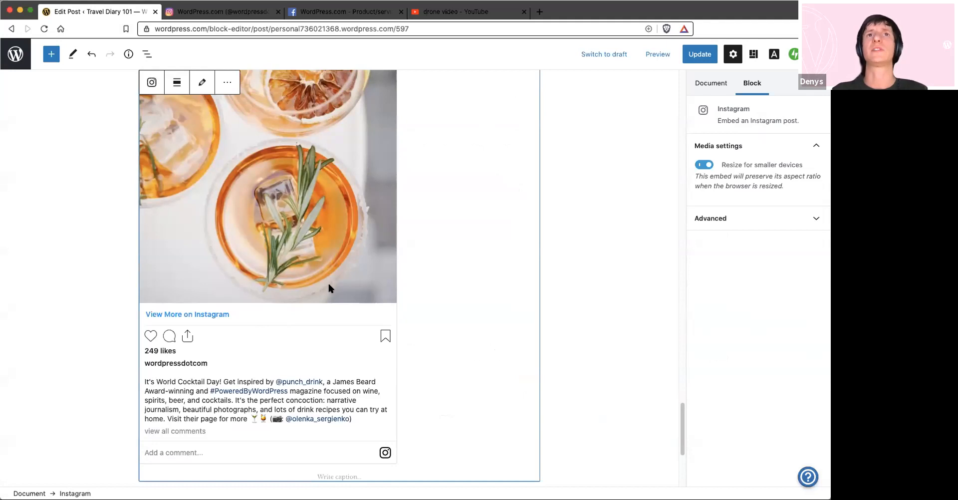
Switch to the WordPress.com Facebook page and copy the link address of its pinned 2 April post
{"action": "key", "text": "ctrl+Tab"}
{"action": "key", "text": "ctrl+Tab"}
{"action": "scroll", "coordinate": [289, 232], "scroll_direction": "down", "scroll_amount": 1}
{"action": "right_click", "coordinate": [299, 230]}
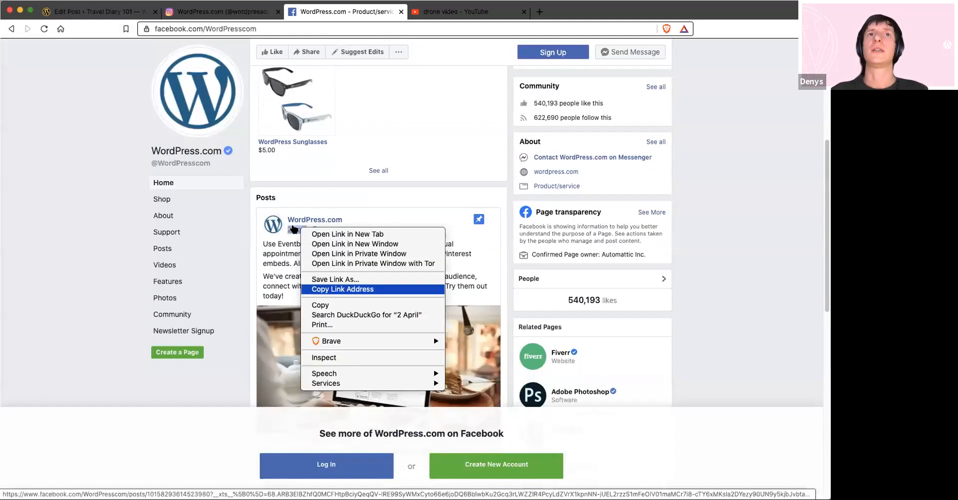
{"action": "key", "text": "Return"}
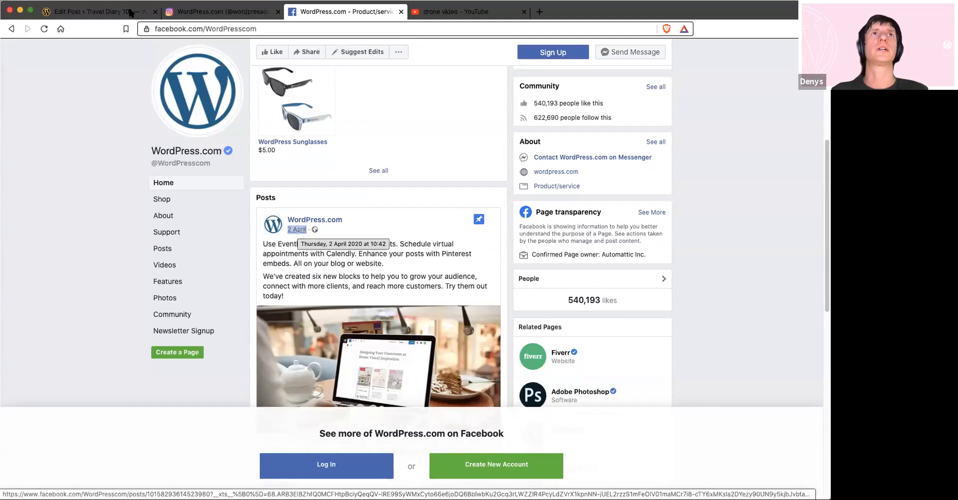
Embed the copied Facebook post in a Facebook block between the paragraphs ending "et vulputate sem." and starting "Sed scelerisque purus"
{"action": "left_click", "coordinate": [131, 11]}
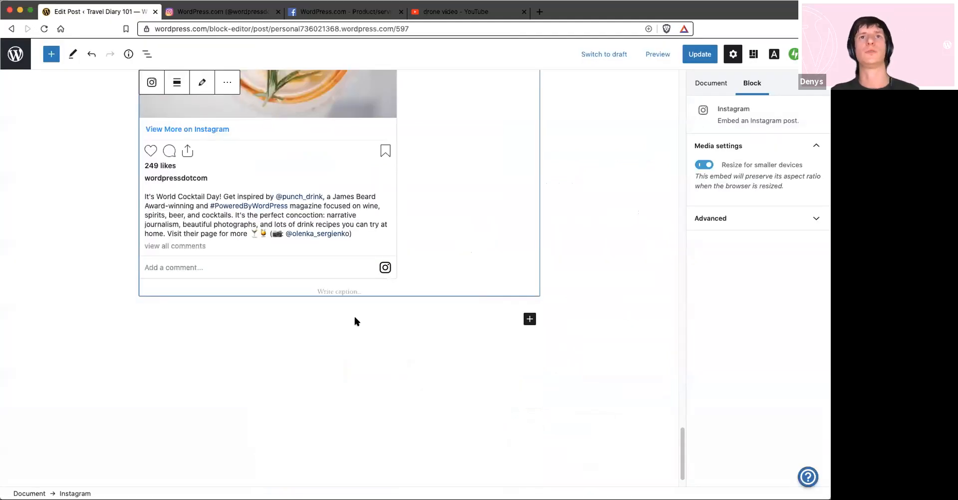
{"action": "left_click", "coordinate": [395, 300]}
{"action": "scroll", "coordinate": [527, 234], "scroll_direction": "up", "scroll_amount": 1}
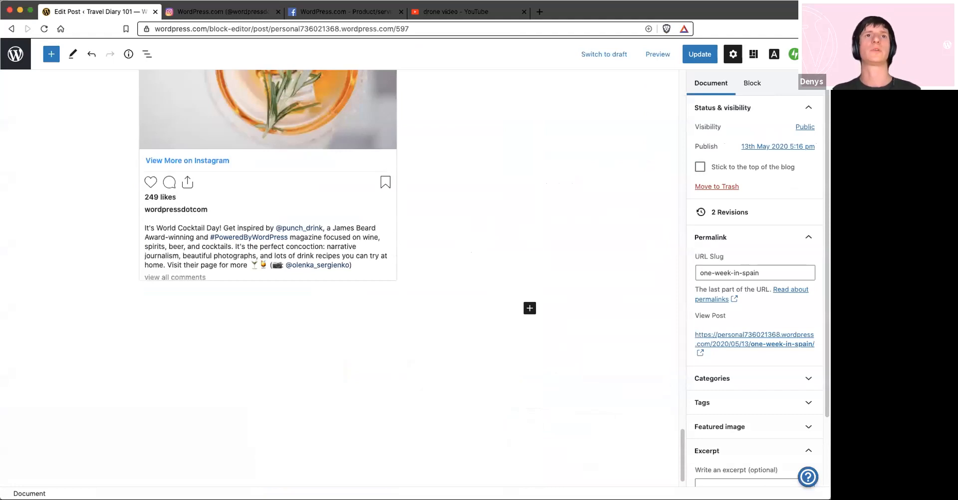
{"action": "scroll", "coordinate": [533, 242], "scroll_direction": "up", "scroll_amount": 10}
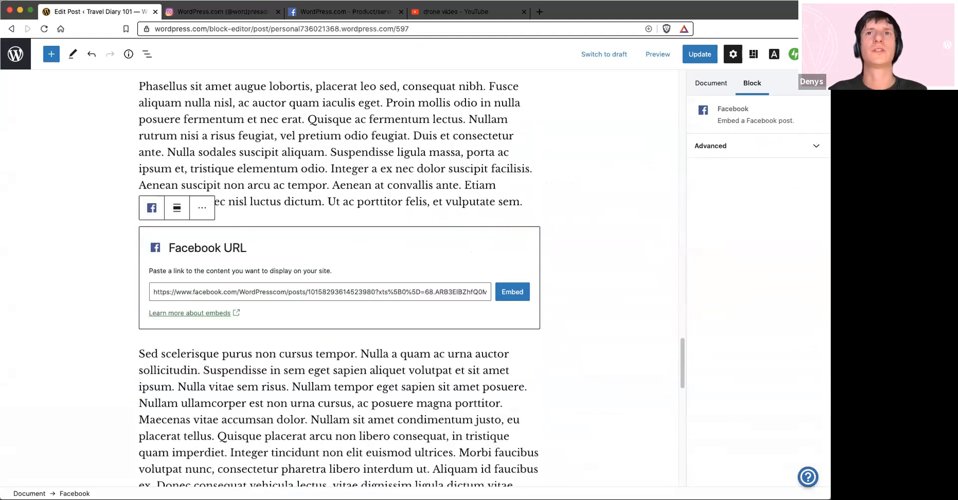
{"action": "triple_click", "coordinate": [349, 292]}
{"action": "left_click", "coordinate": [511, 294]}
Preview the post in the Desktop view to check how the Facebook embed is displayed, and close the preview
{"action": "left_click", "coordinate": [657, 54]}
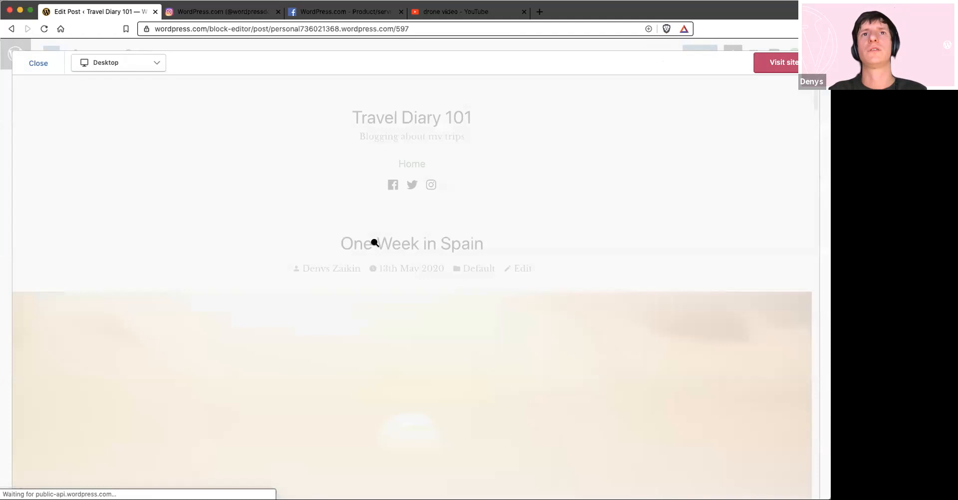
{"action": "scroll", "coordinate": [374, 241], "scroll_direction": "down", "scroll_amount": 10}
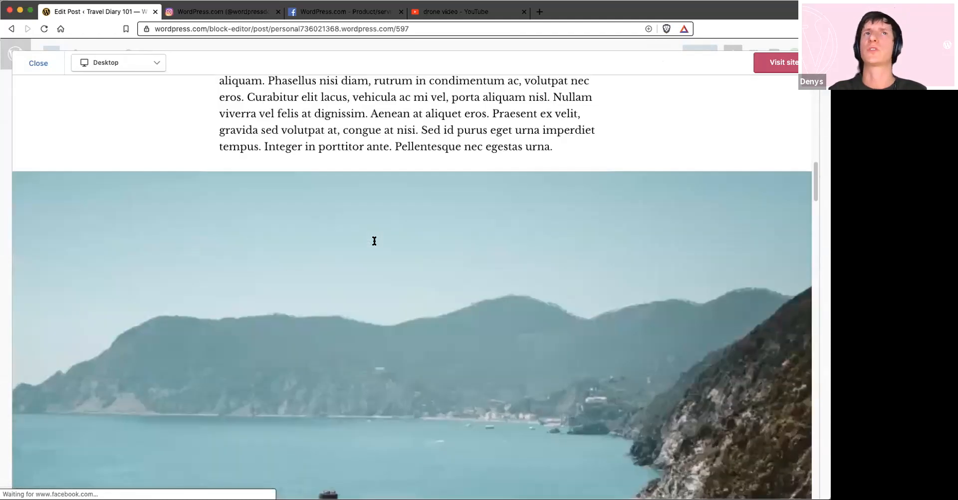
{"action": "scroll", "coordinate": [344, 255], "scroll_direction": "down", "scroll_amount": 10}
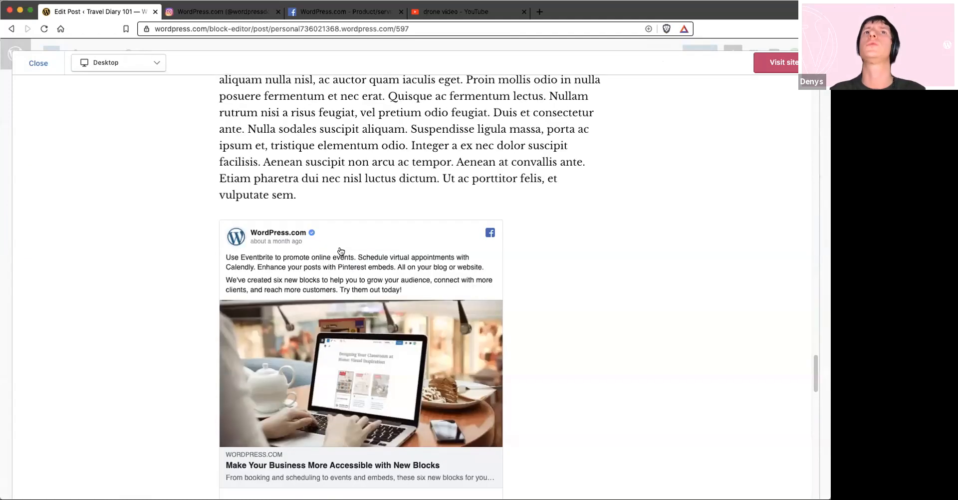
{"action": "scroll", "coordinate": [341, 251], "scroll_direction": "down", "scroll_amount": 3}
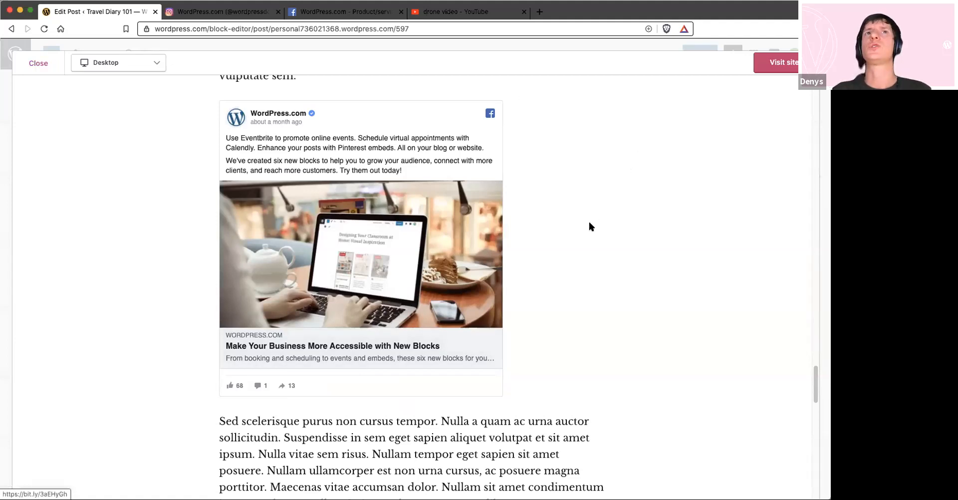
{"action": "key", "text": "Escape"}
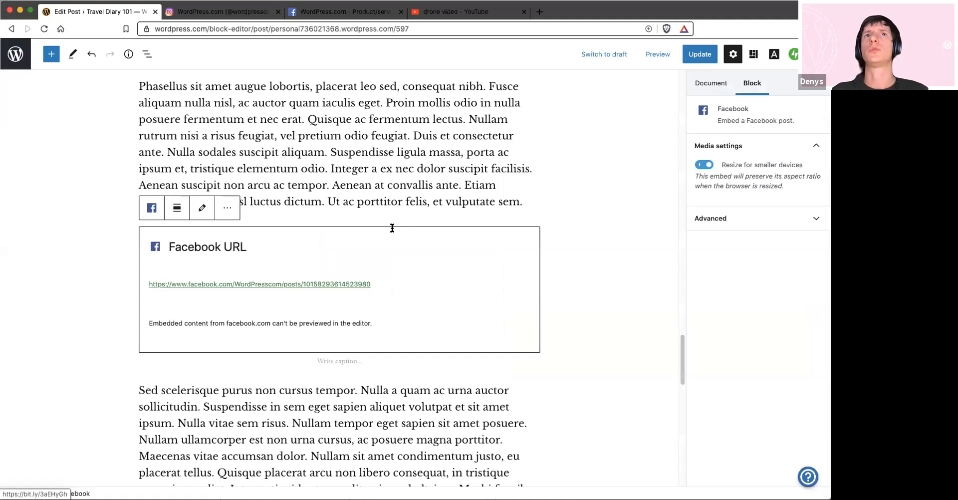
Review the URL slug and permalink in the post's document settings
{"action": "left_click", "coordinate": [558, 186]}
{"action": "scroll", "coordinate": [559, 185], "scroll_direction": "up", "scroll_amount": 10}
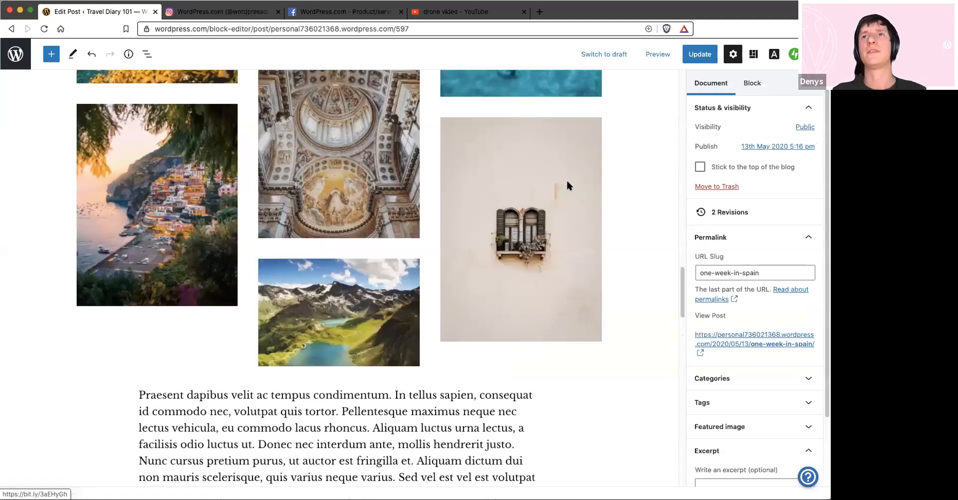
{"action": "scroll", "coordinate": [632, 115], "scroll_direction": "up", "scroll_amount": 20}
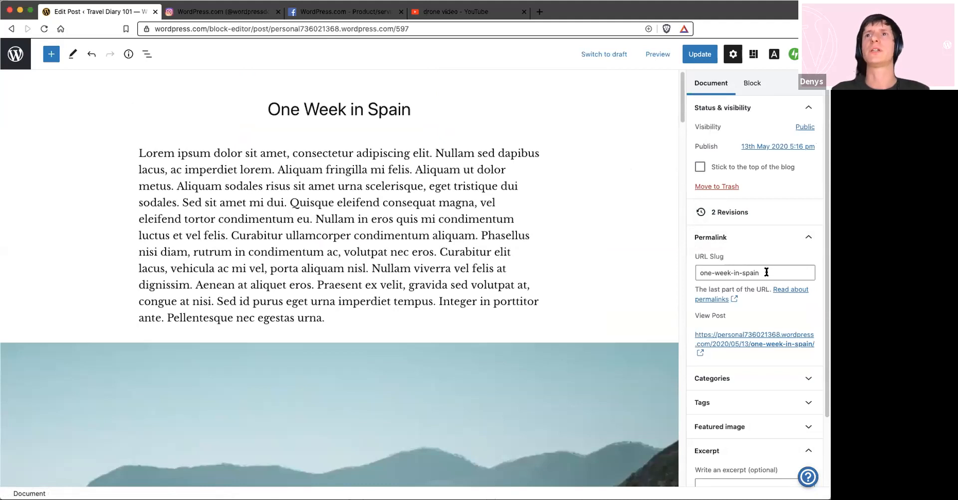
{"action": "left_click_drag", "start_coordinate": [767, 272], "coordinate": [685, 264]}
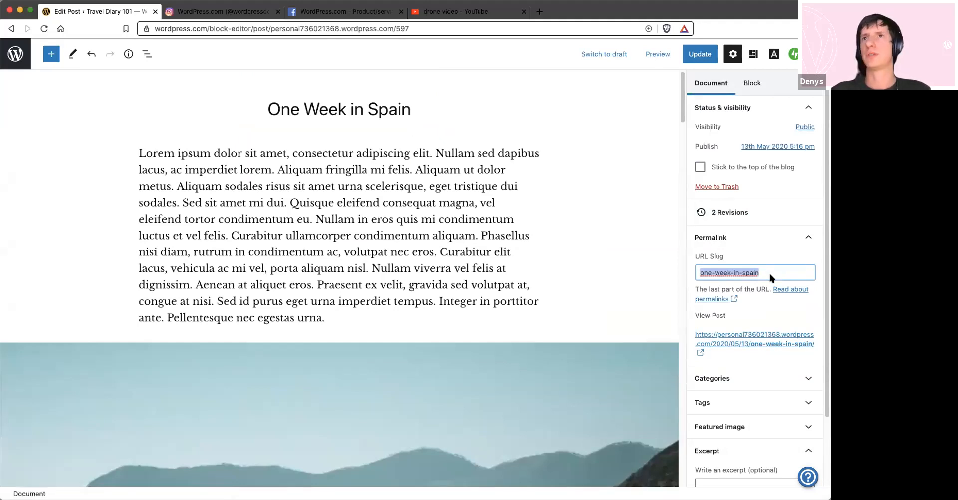
{"action": "scroll", "coordinate": [770, 270], "scroll_direction": "down", "scroll_amount": 3}
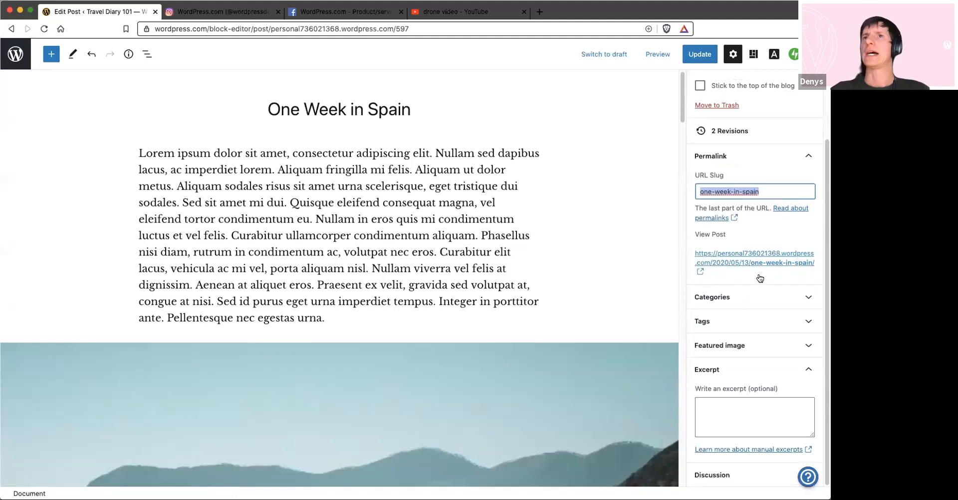
Add a new category named EU to the post and unassign the Default category
{"action": "left_click", "coordinate": [739, 302]}
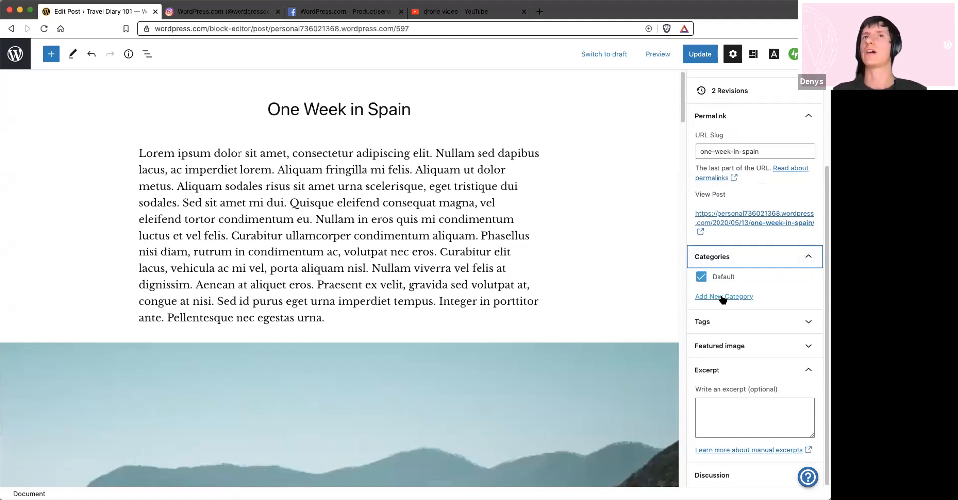
{"action": "left_click", "coordinate": [723, 298]}
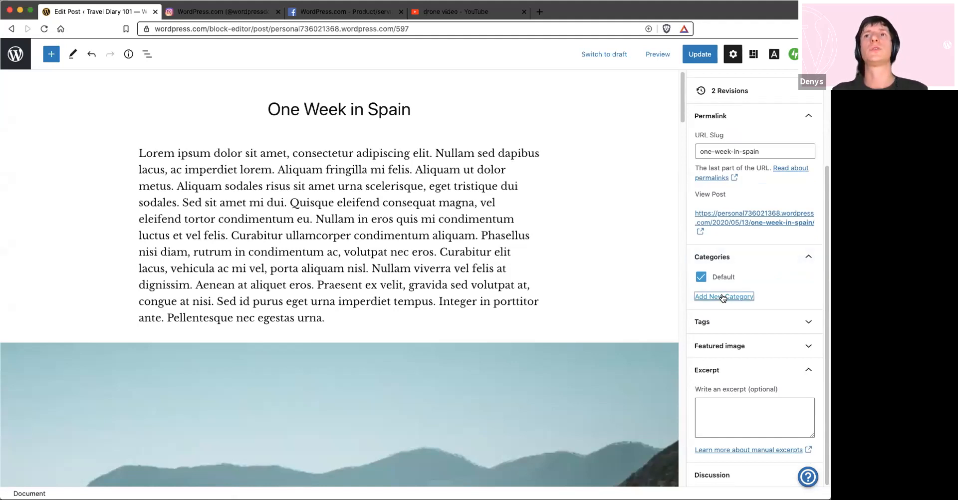
{"action": "left_click", "coordinate": [719, 324]}
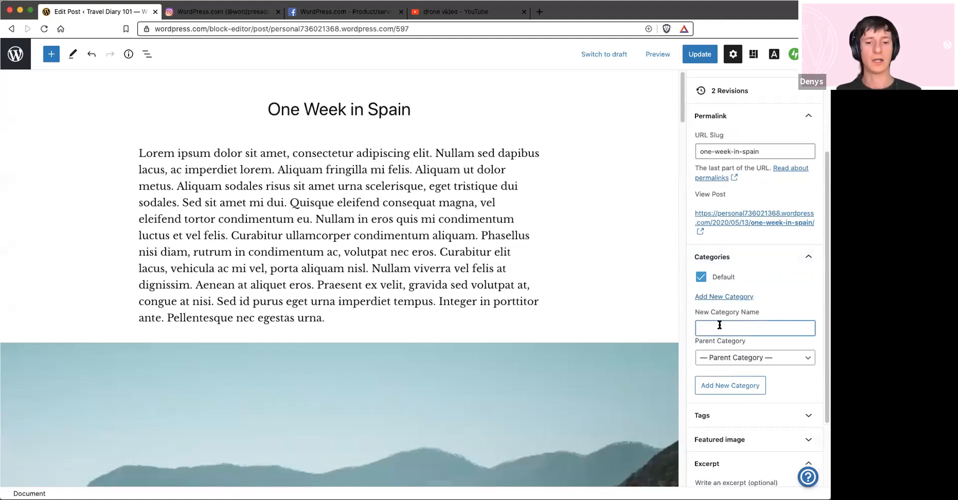
{"action": "type", "text": "USA"}
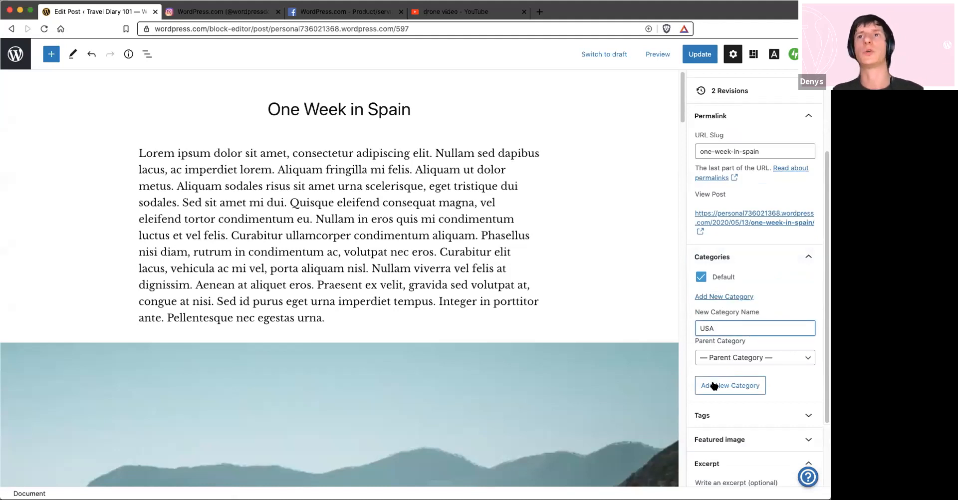
{"action": "left_click_drag", "start_coordinate": [728, 328], "coordinate": [681, 325]}
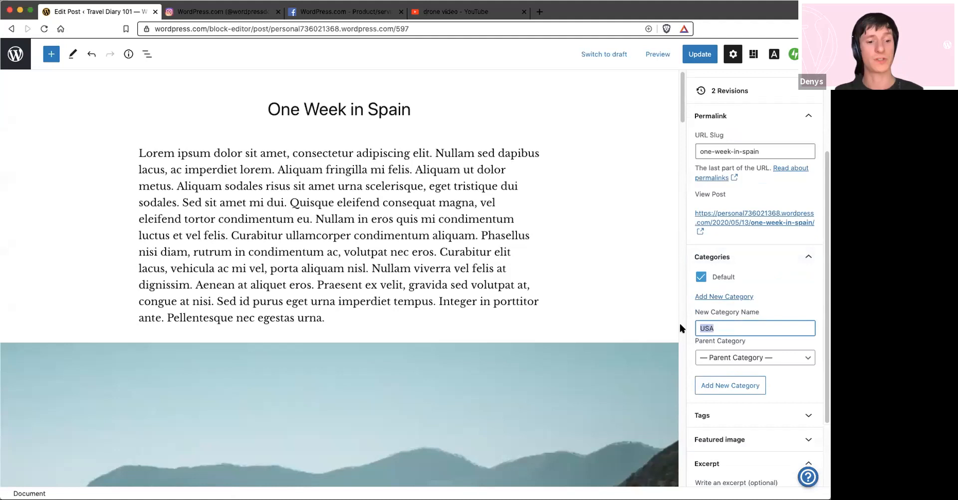
{"action": "type", "text": "EU"}
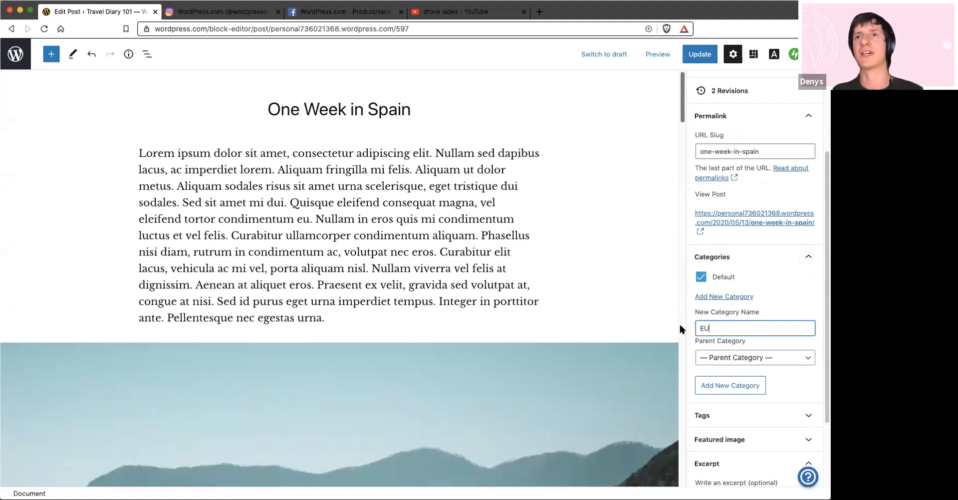
{"action": "left_click", "coordinate": [718, 387]}
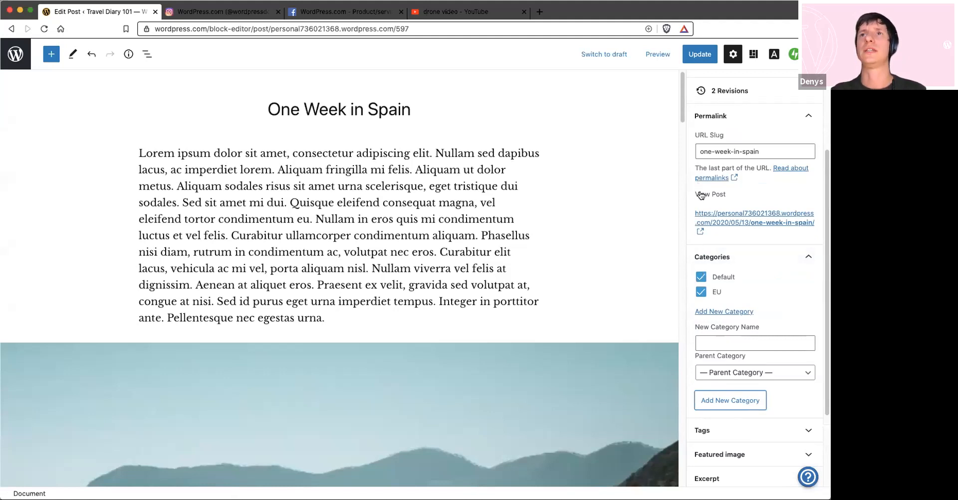
{"action": "scroll", "coordinate": [702, 214], "scroll_direction": "down", "scroll_amount": 1}
{"action": "left_click", "coordinate": [701, 260]}
Add the tags spain, travel, trip and summer to the post
{"action": "scroll", "coordinate": [692, 292], "scroll_direction": "down", "scroll_amount": 3}
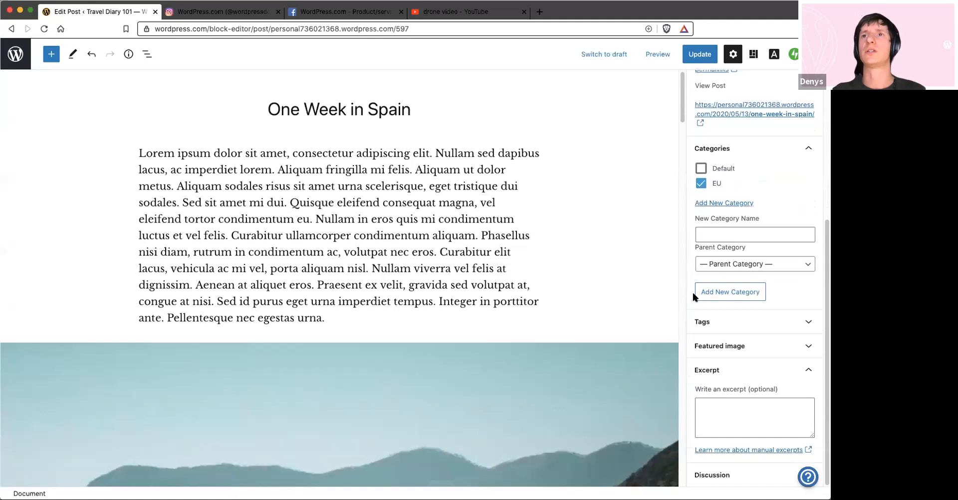
{"action": "left_click", "coordinate": [723, 321]}
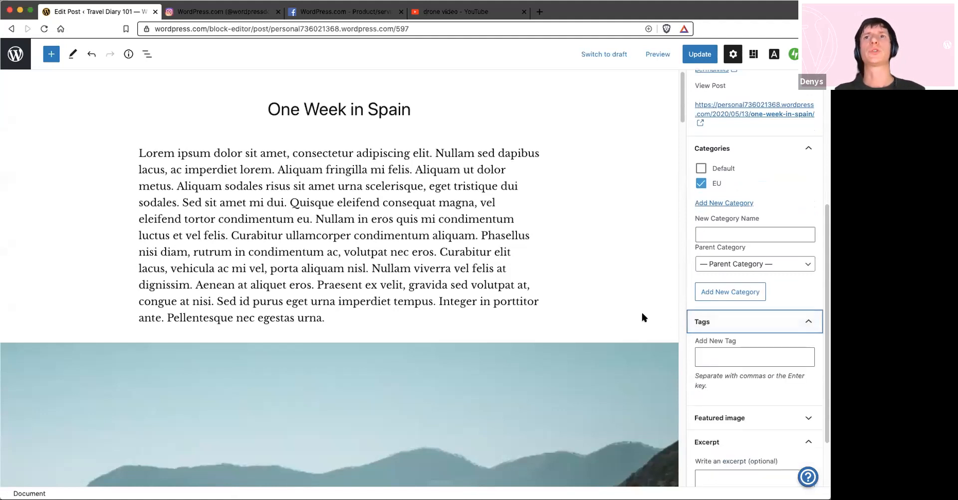
{"action": "left_click", "coordinate": [741, 357]}
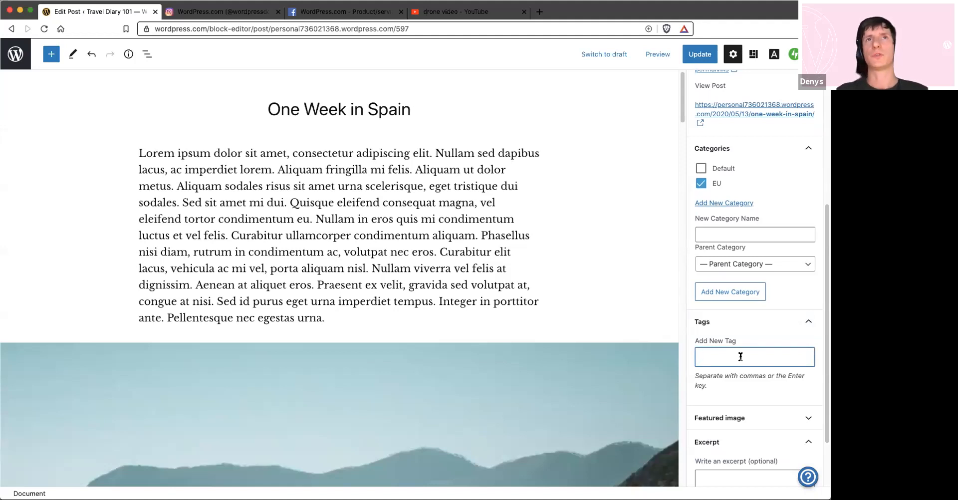
{"action": "type", "text": "spa"}
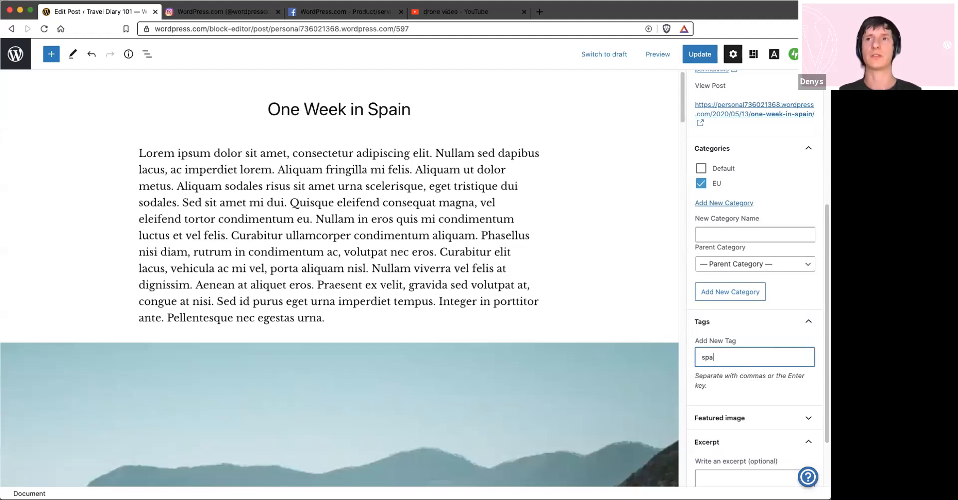
{"action": "type", "text": "ni"}
{"action": "key", "text": "BackSpace"}
{"action": "key", "text": "BackSpace"}
{"action": "type", "text": "in"}
{"action": "key", "text": "Return"}
{"action": "type", "text": "travel"}
{"action": "key", "text": "Return"}
{"action": "type", "text": "tri"}
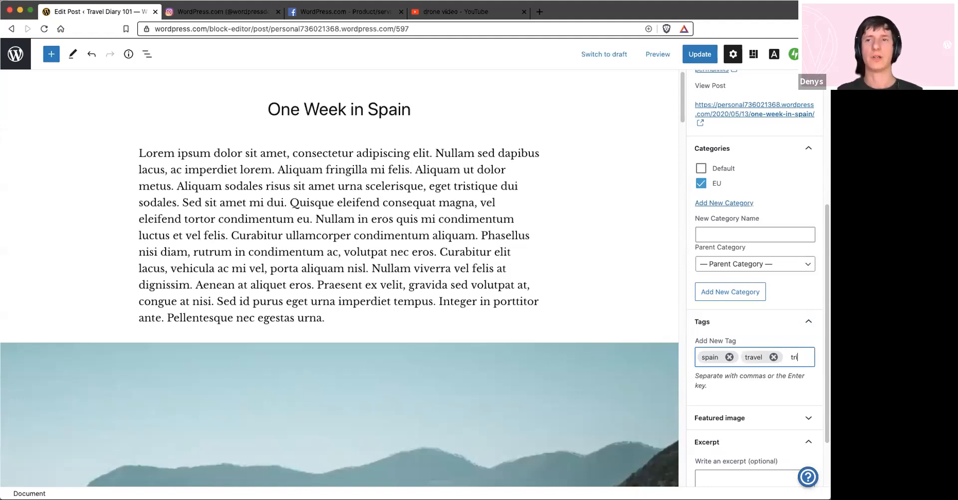
{"action": "type", "text": "p"}
{"action": "key", "text": "Return"}
{"action": "type", "text": "summer"}
{"action": "key", "text": "Return"}
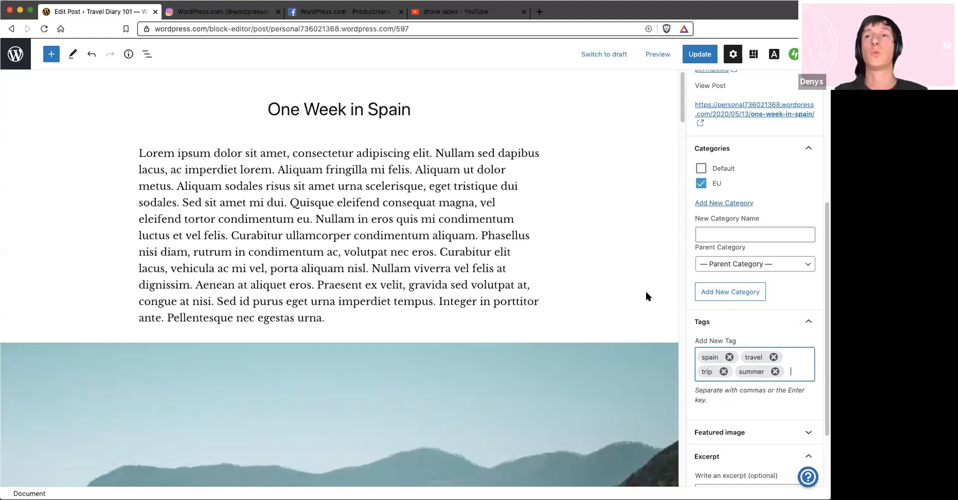
Check the post's featured image setting and look over the opening paragraph and coastal village image
{"action": "scroll", "coordinate": [646, 291], "scroll_direction": "down", "scroll_amount": 3}
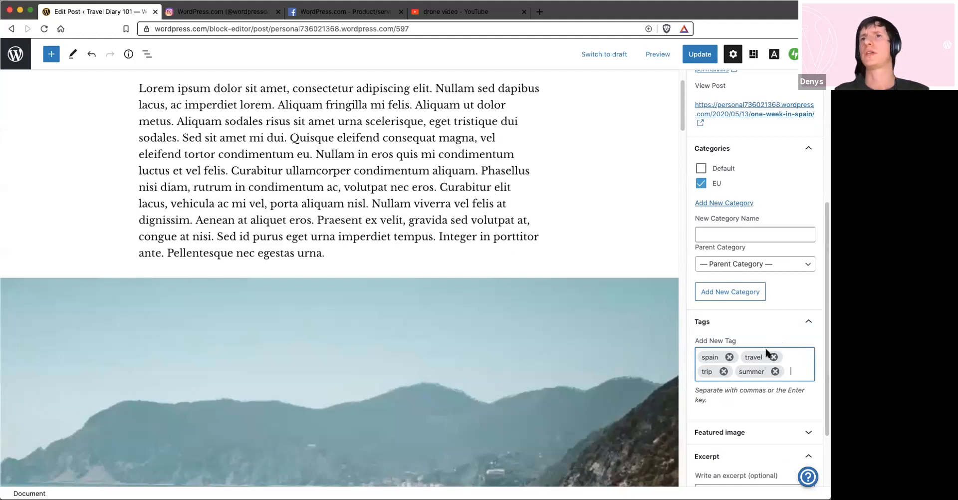
{"action": "scroll", "coordinate": [711, 258], "scroll_direction": "down", "scroll_amount": 3}
{"action": "left_click", "coordinate": [729, 346]}
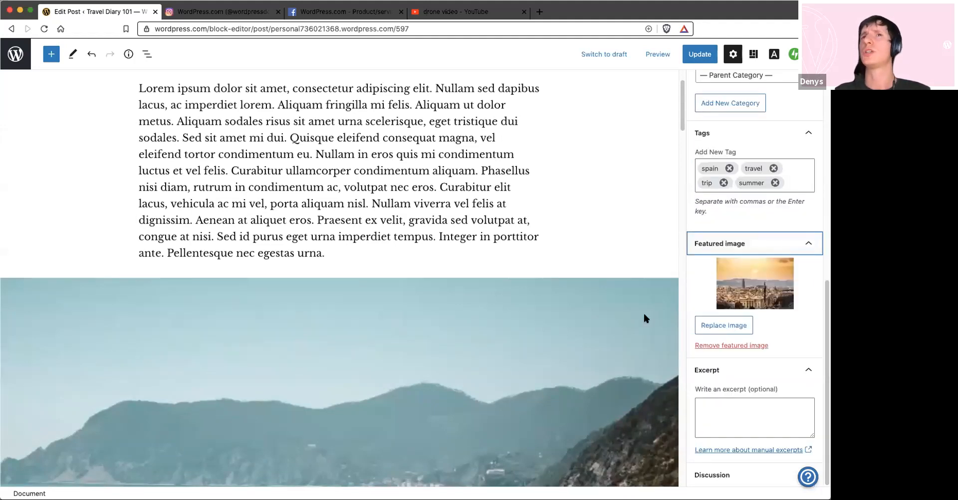
{"action": "scroll", "coordinate": [681, 167], "scroll_direction": "down", "scroll_amount": 4}
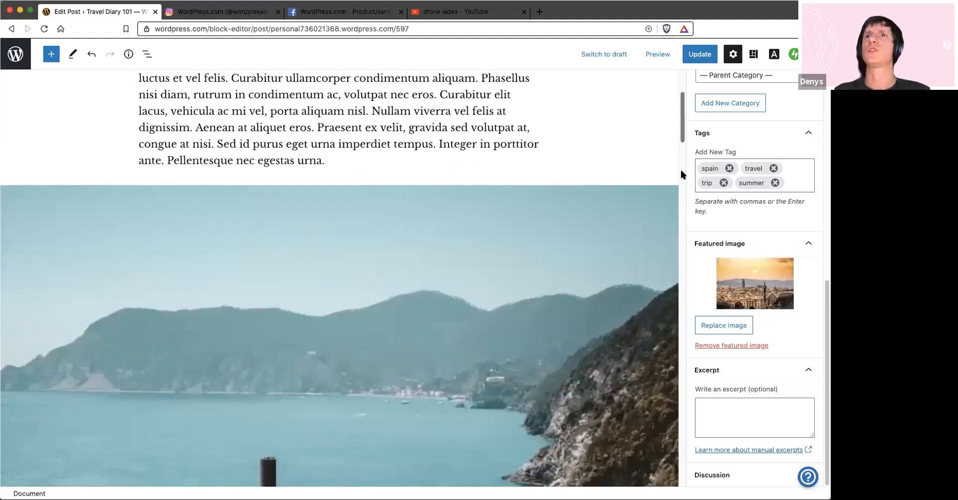
{"action": "scroll", "coordinate": [681, 170], "scroll_direction": "down", "scroll_amount": 2}
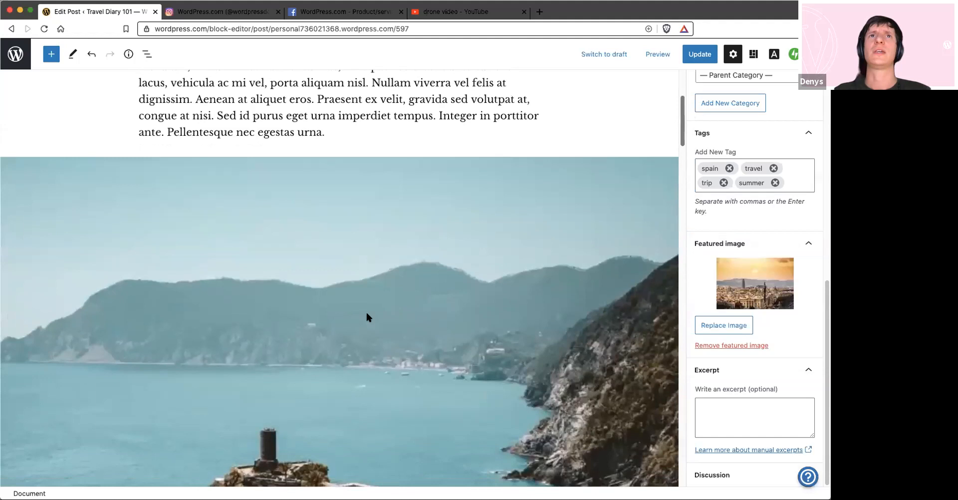
{"action": "scroll", "coordinate": [198, 70], "scroll_direction": "down", "scroll_amount": 7}
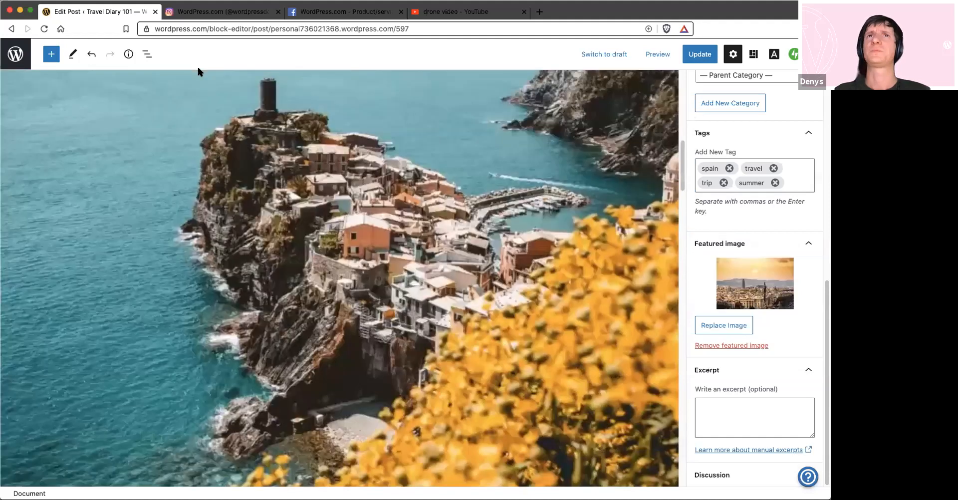
{"action": "scroll", "coordinate": [154, 225], "scroll_direction": "up", "scroll_amount": 7}
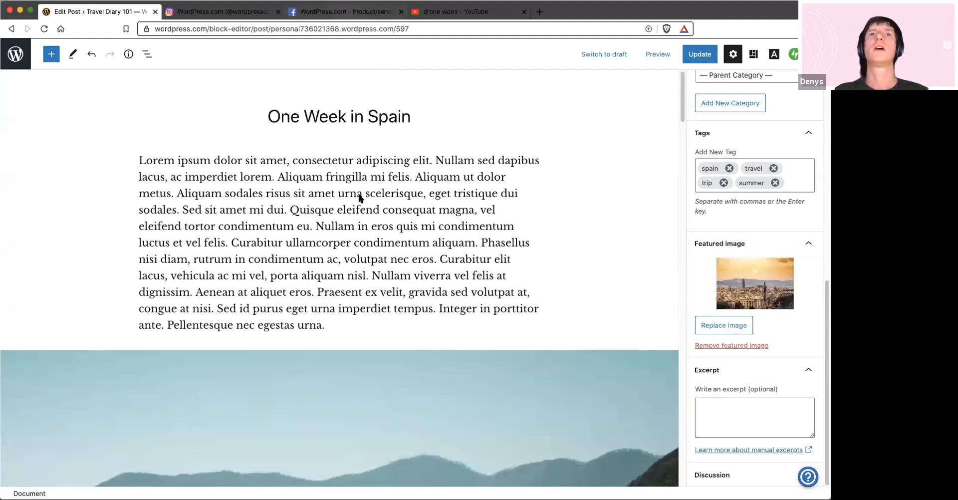
Look through the posts on the WordPress.com Facebook page and dismiss its login prompt
{"action": "left_click", "coordinate": [345, 11]}
{"action": "scroll", "coordinate": [363, 222], "scroll_direction": "down", "scroll_amount": 3}
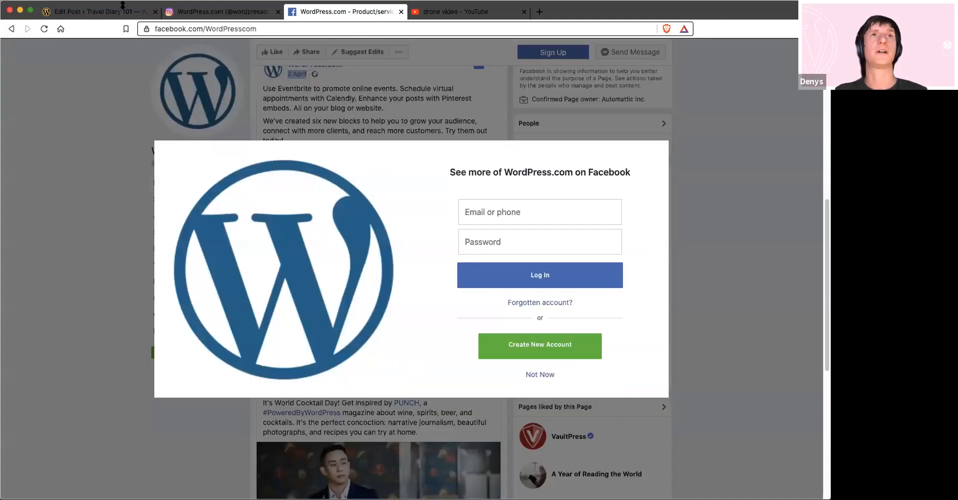
{"action": "left_click", "coordinate": [737, 296]}
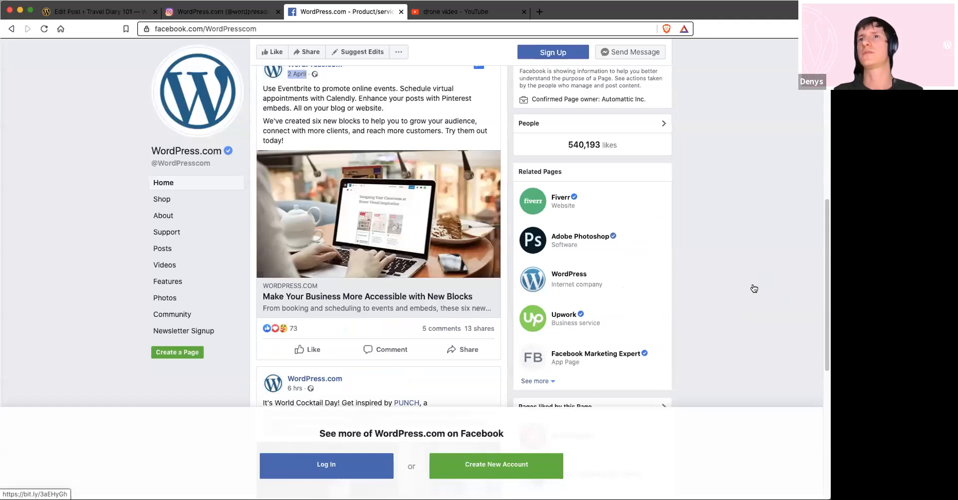
Return to the post and copy its opening sentences, through "Aliquam fringilla mi felis.", from the first paragraph into the excerpt
{"action": "key", "text": "super+1"}
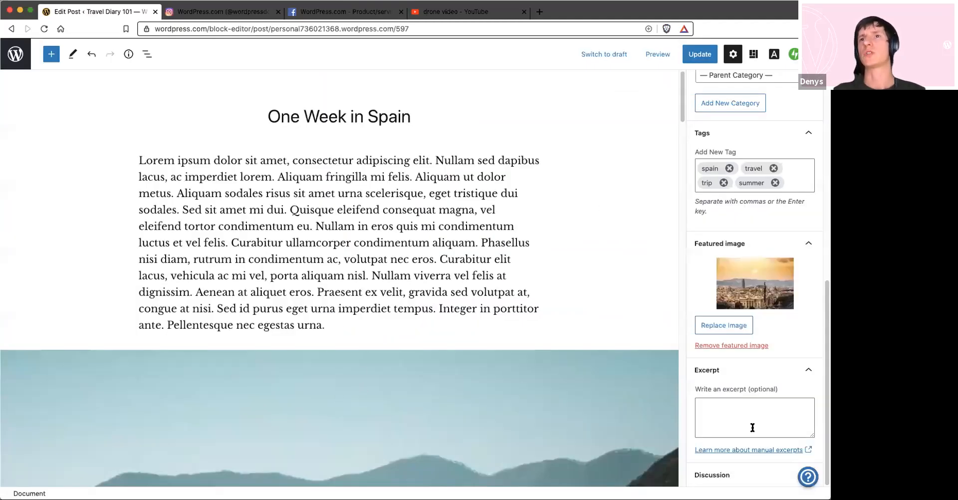
{"action": "left_click", "coordinate": [751, 412]}
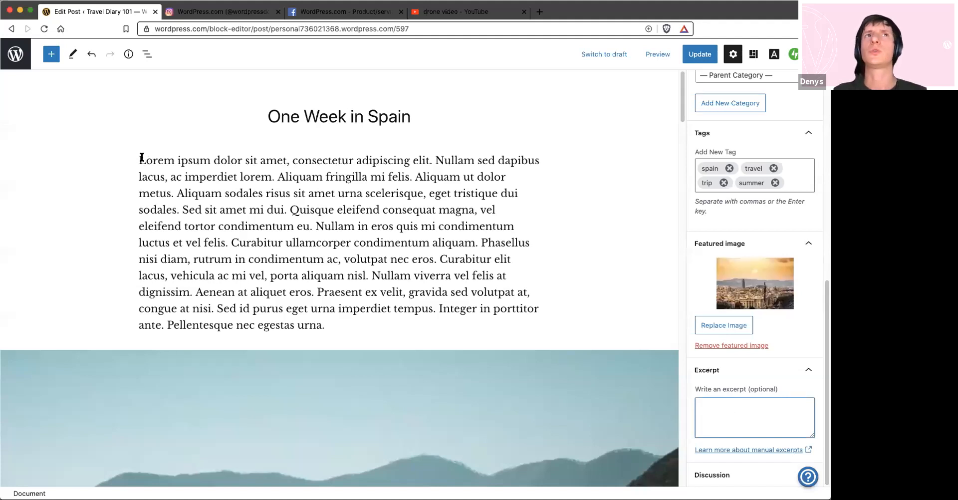
{"action": "double_click", "coordinate": [165, 161]}
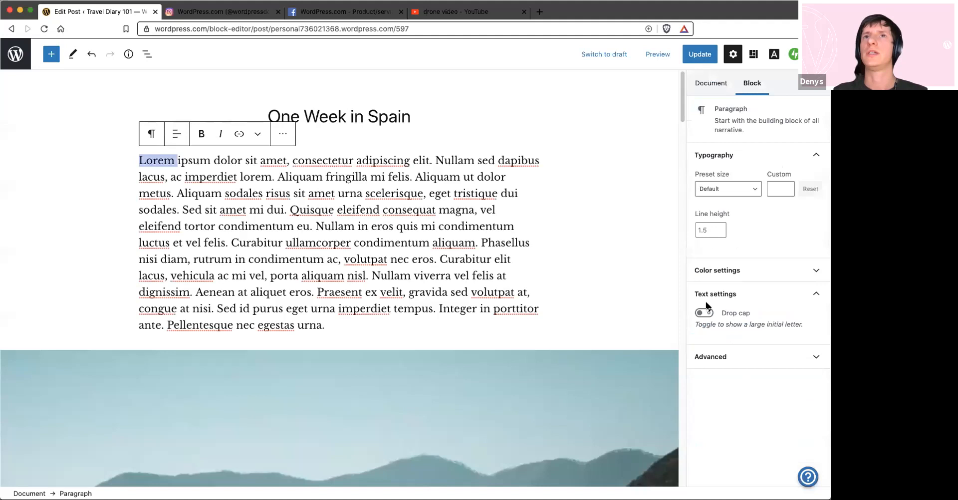
{"action": "left_click", "coordinate": [564, 260]}
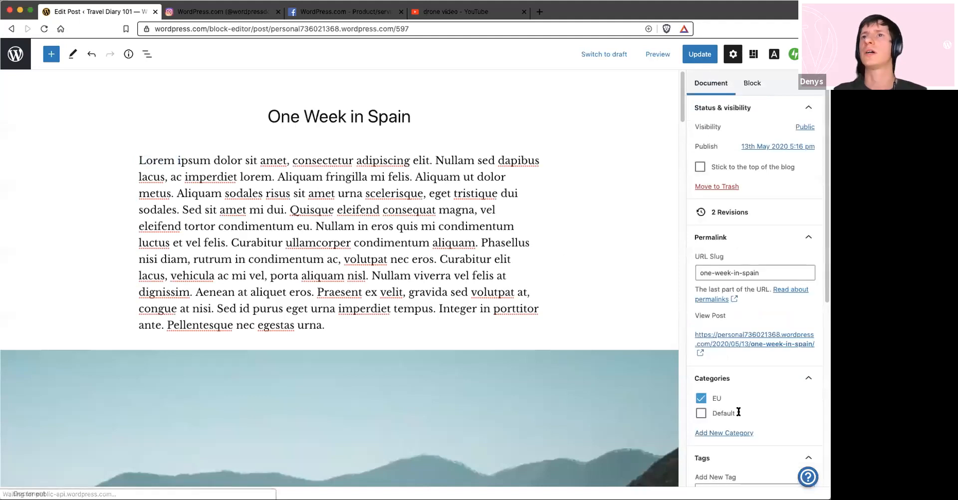
{"action": "scroll", "coordinate": [739, 412], "scroll_direction": "down", "scroll_amount": 6}
{"action": "left_click", "coordinate": [739, 412]}
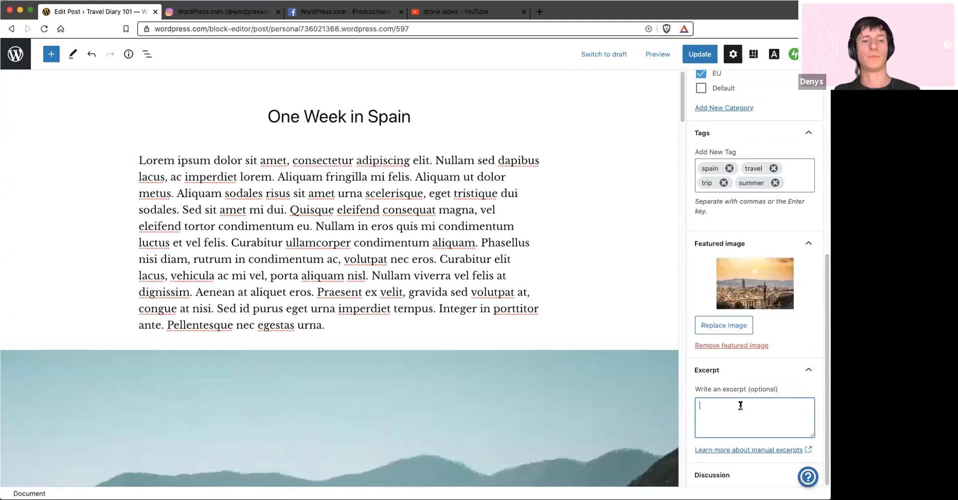
{"action": "left_click_drag", "start_coordinate": [136, 158], "coordinate": [164, 161]}
{"action": "left_click_drag", "start_coordinate": [286, 165], "coordinate": [410, 172]}
{"action": "key", "text": "super+c"}
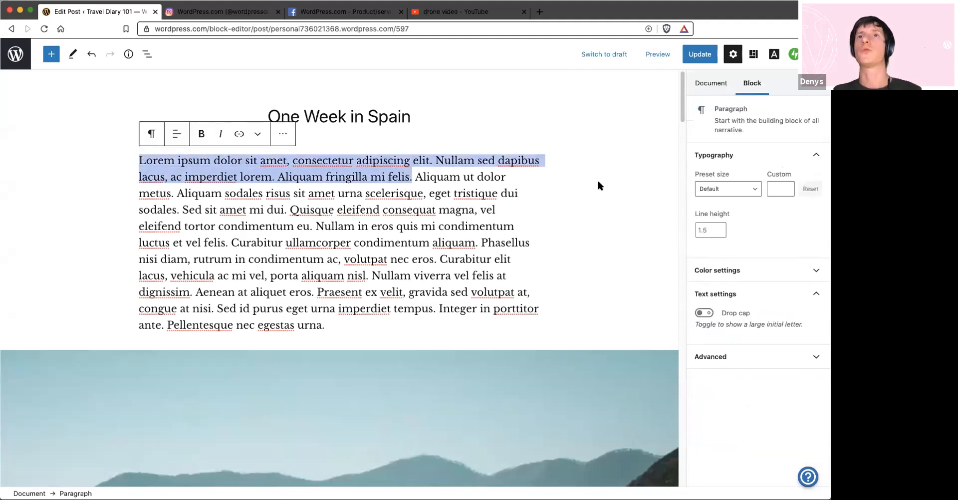
{"action": "left_click", "coordinate": [633, 177]}
{"action": "scroll", "coordinate": [744, 414], "scroll_direction": "down", "scroll_amount": 5}
{"action": "left_click", "coordinate": [727, 423]}
{"action": "key", "text": "super+v"}
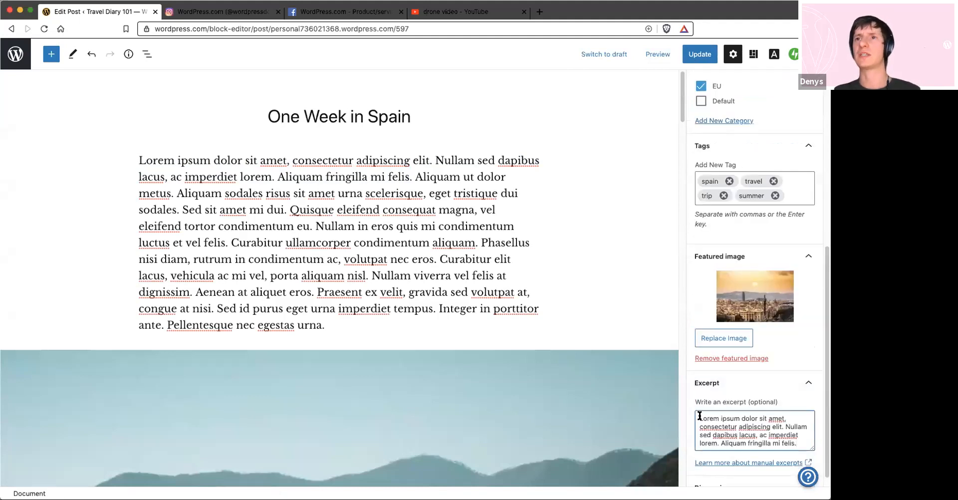
Replace the first sentence of the excerpt with "This is manual." and update the post
{"action": "left_click_drag", "start_coordinate": [704, 417], "coordinate": [783, 425]}
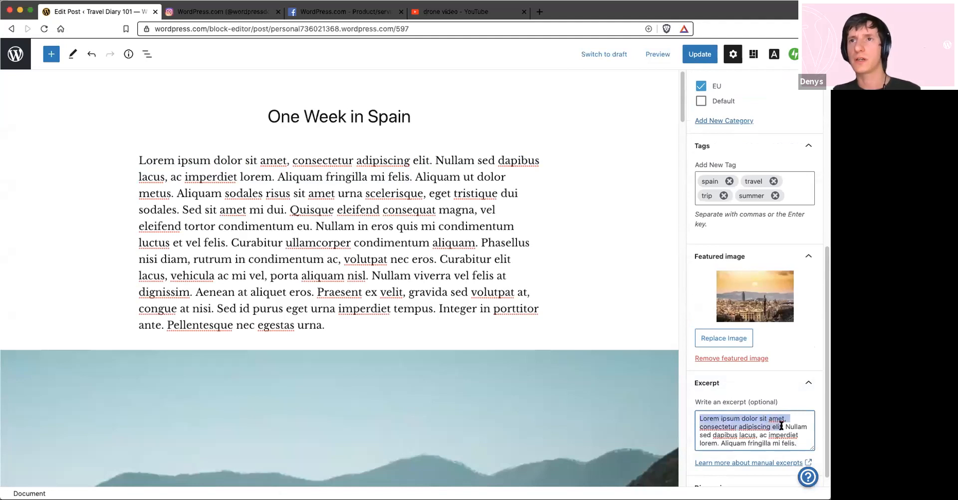
{"action": "type", "text": "This is manu"}
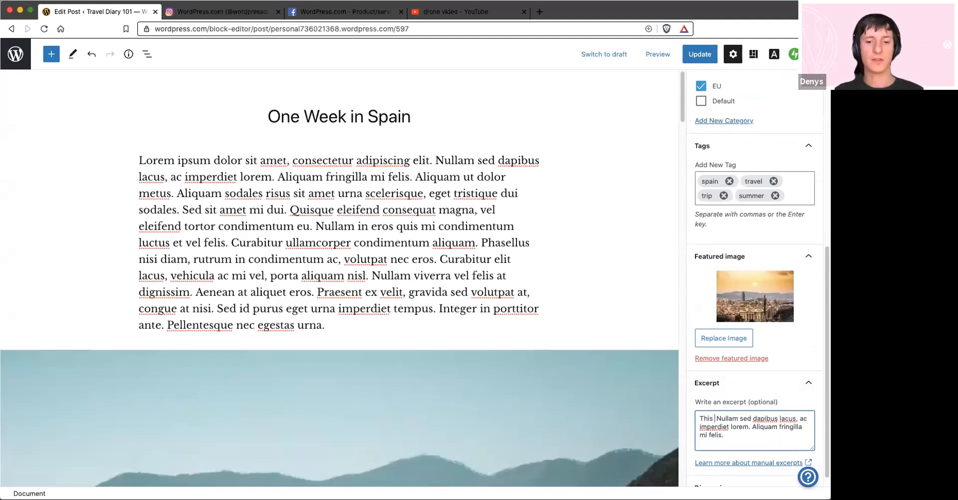
{"action": "type", "text": "al."}
{"action": "left_click", "coordinate": [697, 58]}
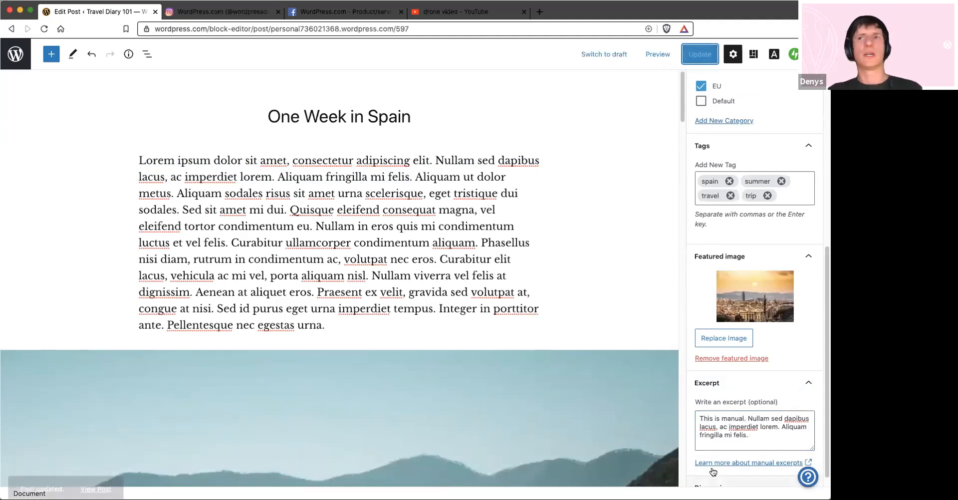
Leave the editor and view the Travel Diary 101 homepage to check the One Week in Spain excerpt among the listed posts
{"action": "left_click", "coordinate": [14, 56]}
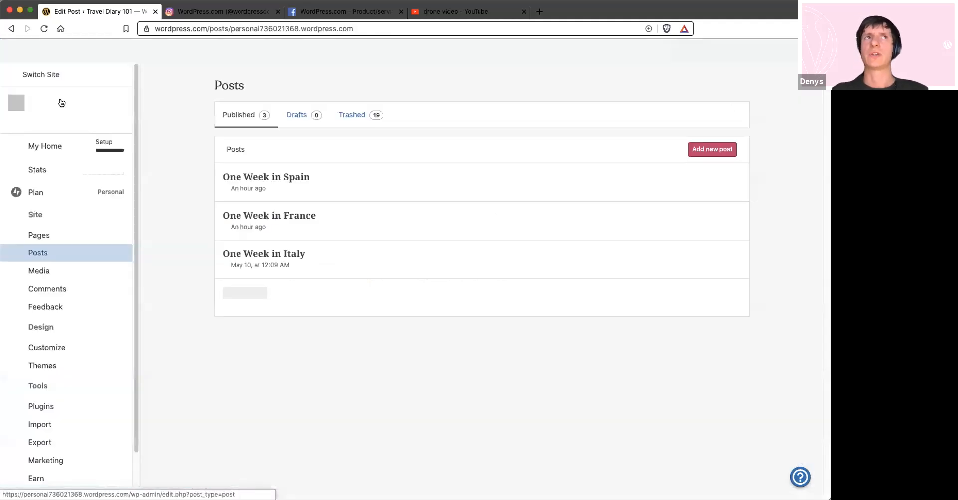
{"action": "left_click", "coordinate": [62, 103]}
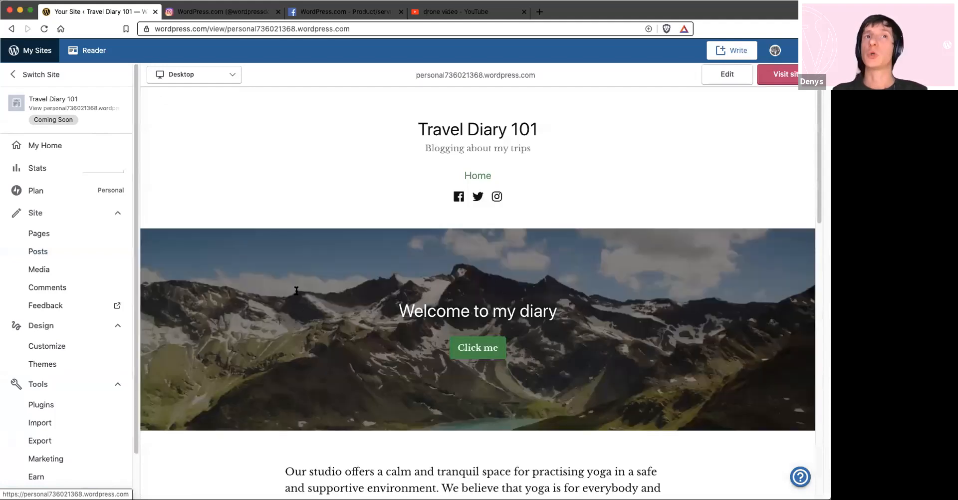
{"action": "scroll", "coordinate": [217, 277], "scroll_direction": "down", "scroll_amount": 10}
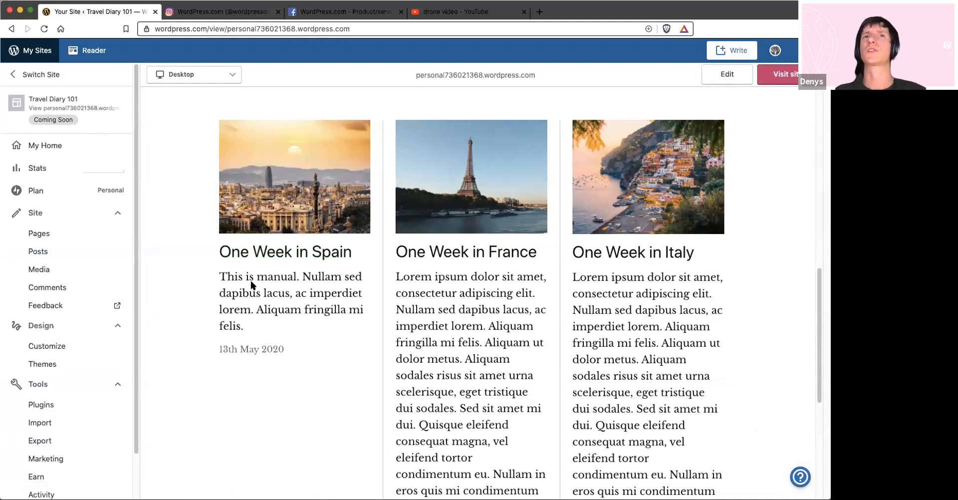
{"action": "scroll", "coordinate": [251, 277], "scroll_direction": "up", "scroll_amount": 1}
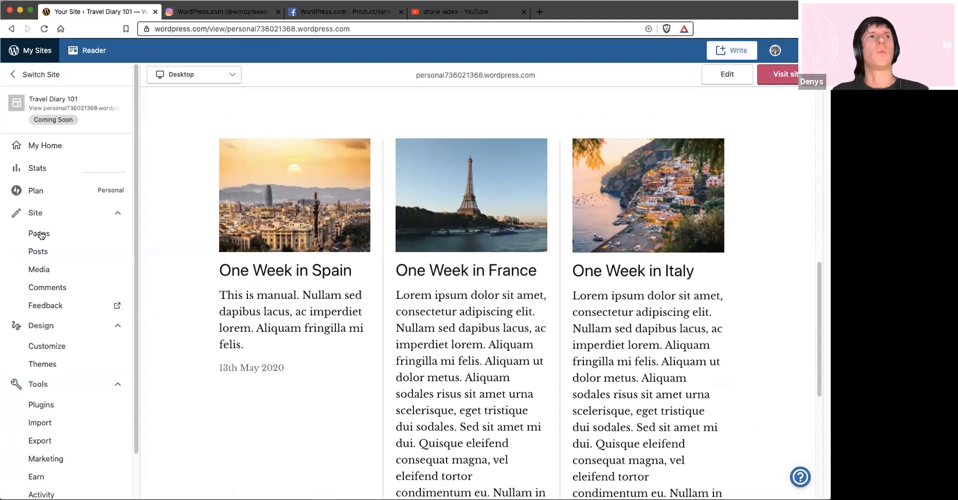
{"action": "scroll", "coordinate": [41, 236], "scroll_direction": "up", "scroll_amount": 2}
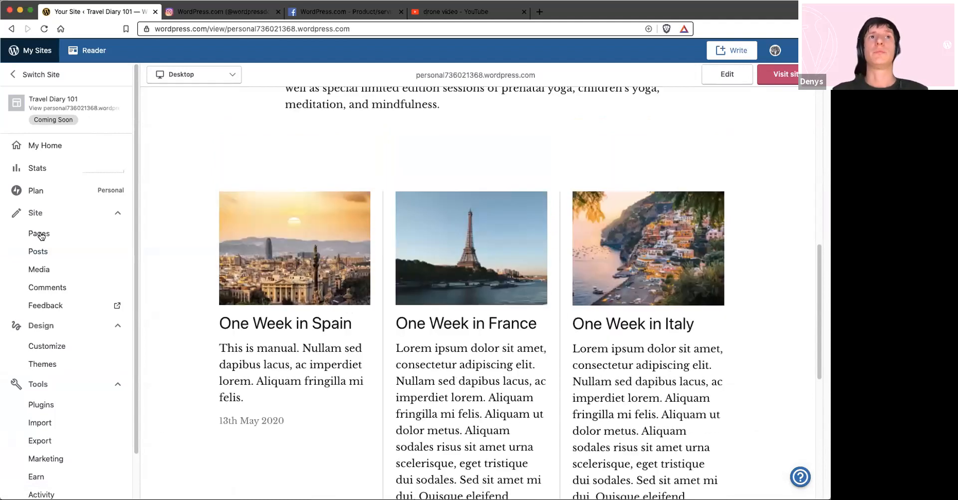
Add a new page to the site, preview two of the About layouts, and start from the Blank layout
{"action": "left_click", "coordinate": [40, 234]}
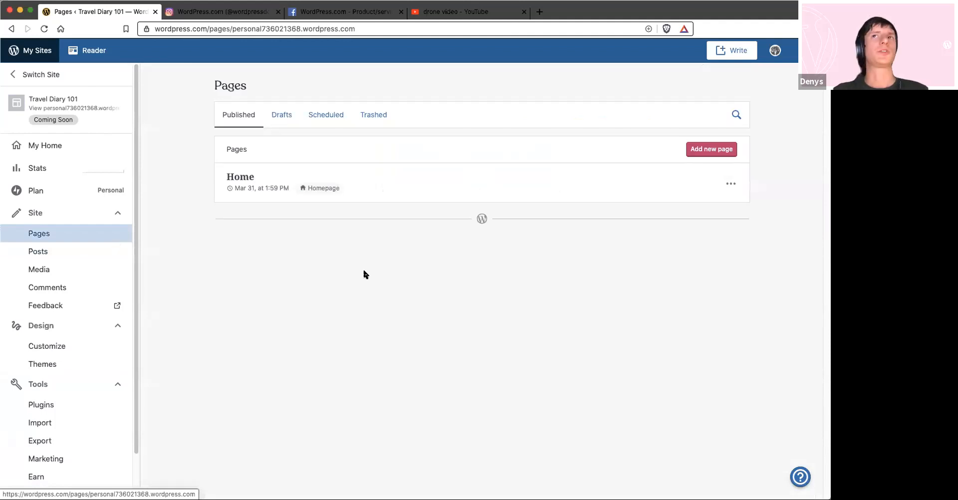
{"action": "left_click", "coordinate": [705, 150]}
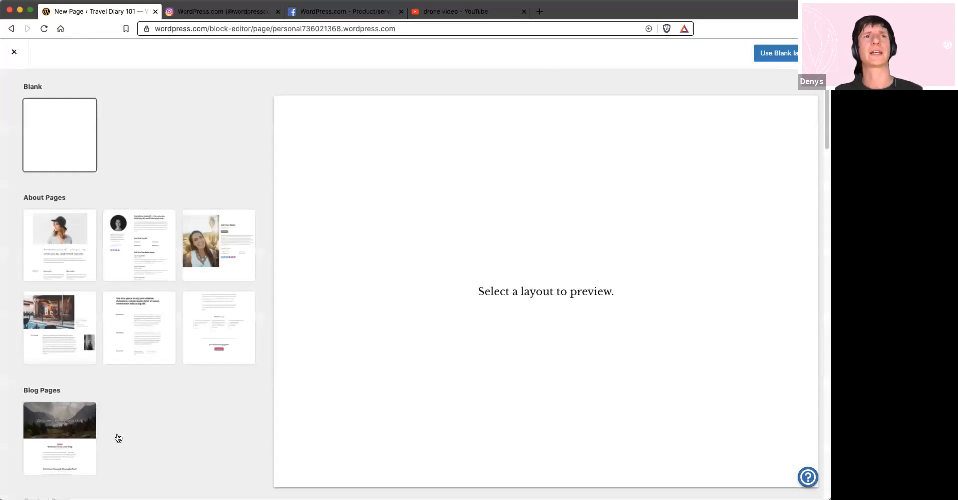
{"action": "scroll", "coordinate": [99, 334], "scroll_direction": "down", "scroll_amount": 1}
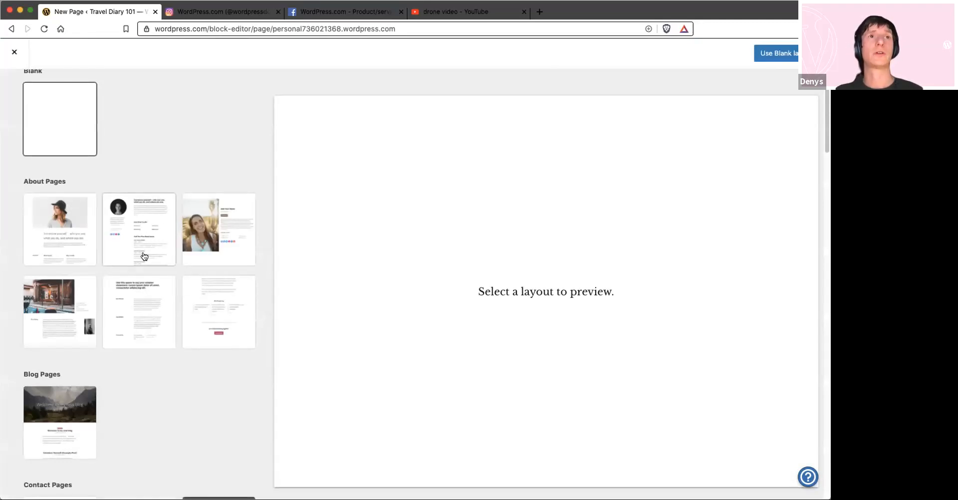
{"action": "left_click", "coordinate": [139, 235]}
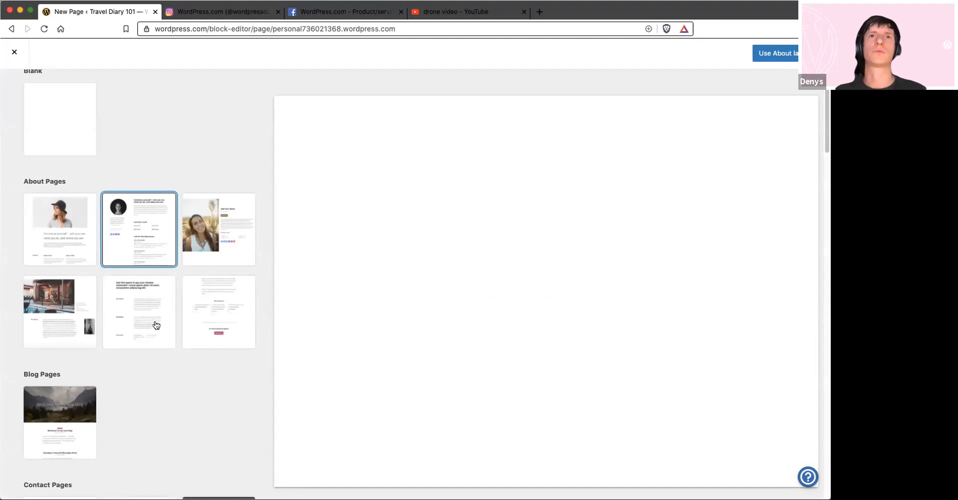
{"action": "left_click", "coordinate": [65, 236]}
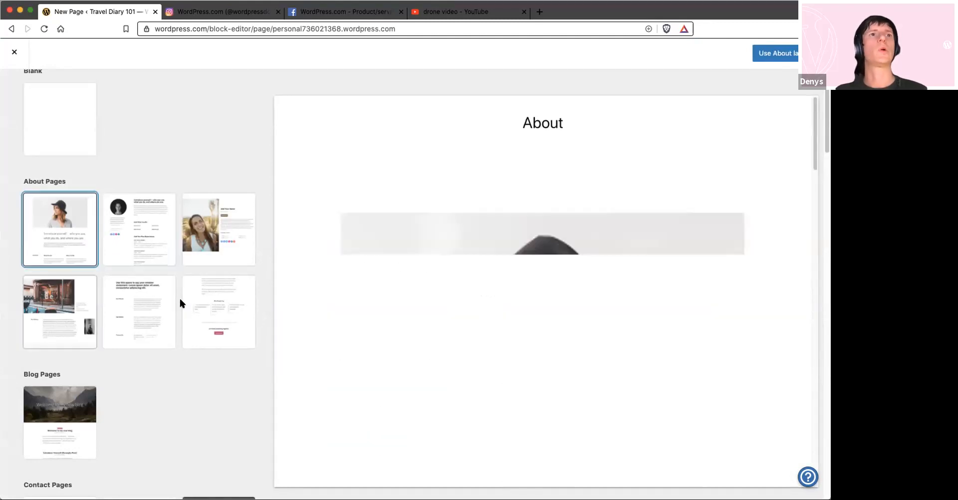
{"action": "scroll", "coordinate": [118, 232], "scroll_direction": "down", "scroll_amount": 4}
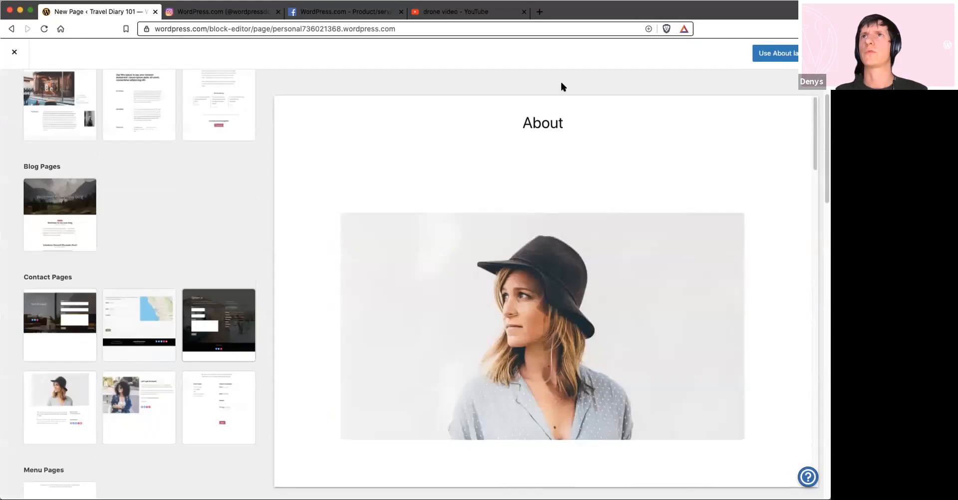
{"action": "scroll", "coordinate": [118, 232], "scroll_direction": "up", "scroll_amount": 5}
{"action": "left_click", "coordinate": [60, 135]}
{"action": "left_click", "coordinate": [776, 56]}
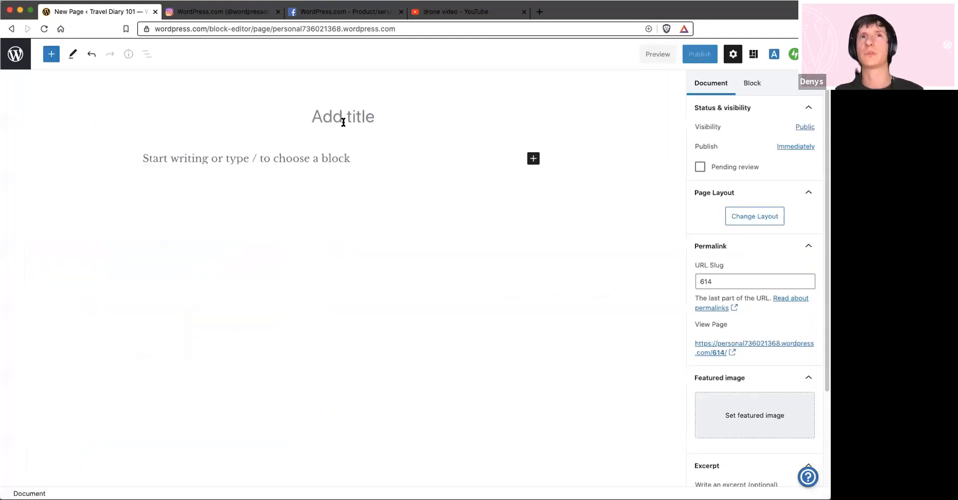
Title the new page "About me"
{"action": "left_click", "coordinate": [342, 124]}
{"action": "type", "text": "About"}
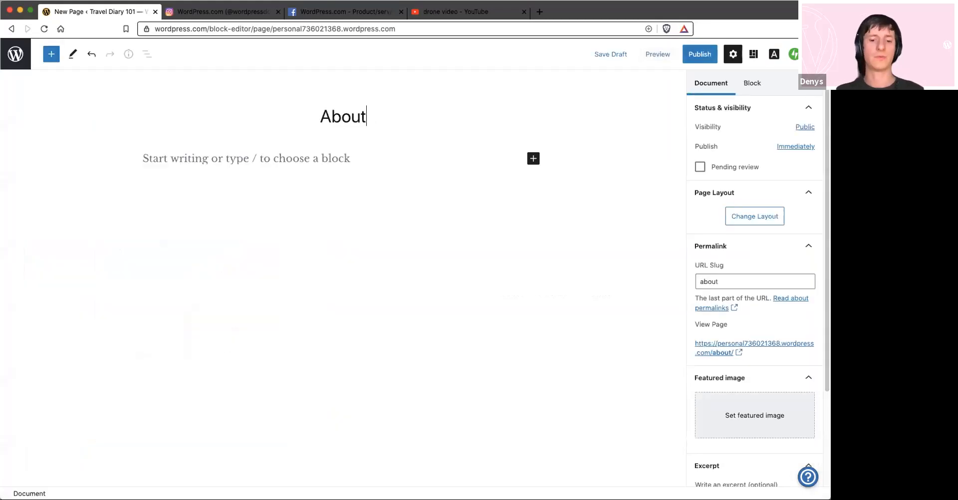
{"action": "type", "text": " me"}
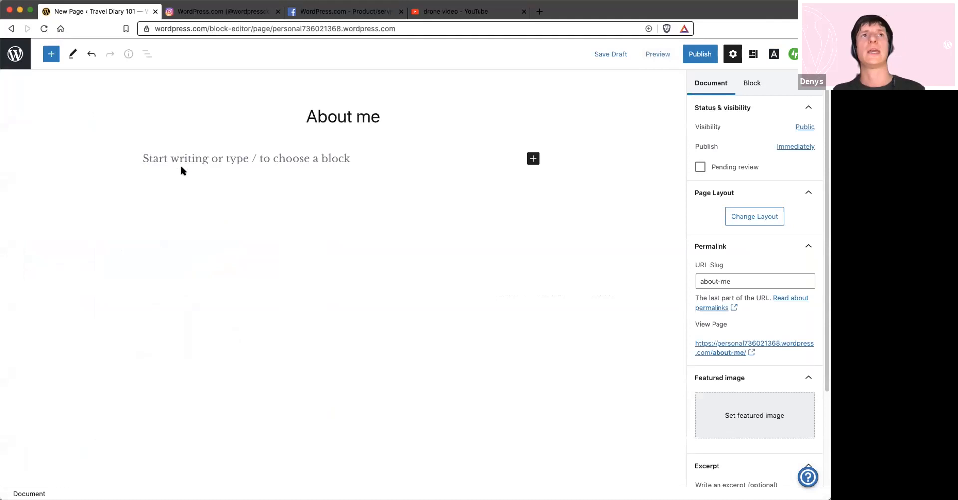
Browse the block patterns and insert the black "Image and Text" pattern with the man's portrait, then close the block inserter
{"action": "left_click", "coordinate": [49, 56]}
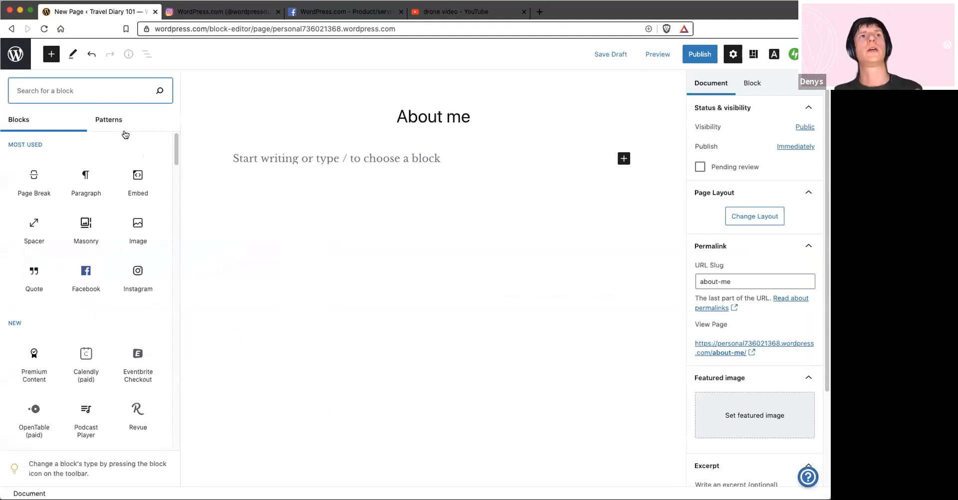
{"action": "left_click", "coordinate": [131, 122]}
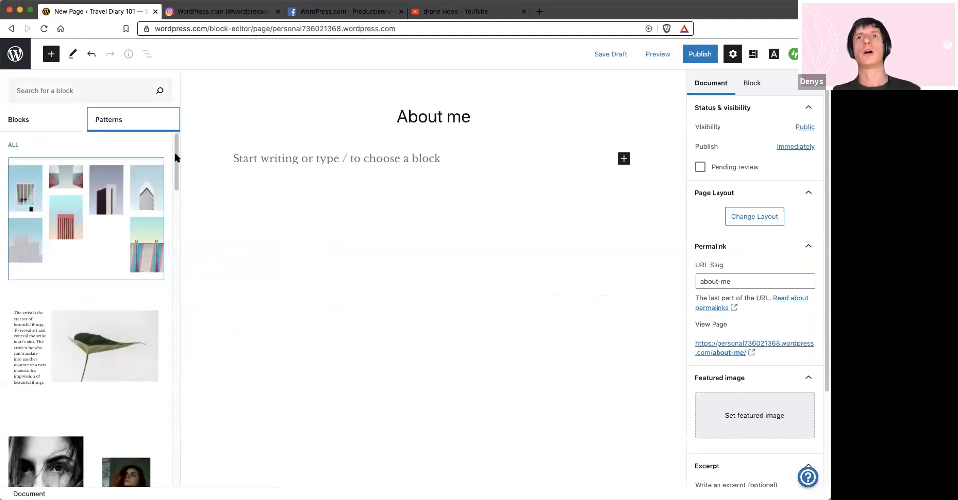
{"action": "left_click_drag", "start_coordinate": [176, 153], "coordinate": [174, 164]}
{"action": "scroll", "coordinate": [175, 167], "scroll_direction": "down", "scroll_amount": 4}
{"action": "scroll", "coordinate": [174, 167], "scroll_direction": "down", "scroll_amount": 1}
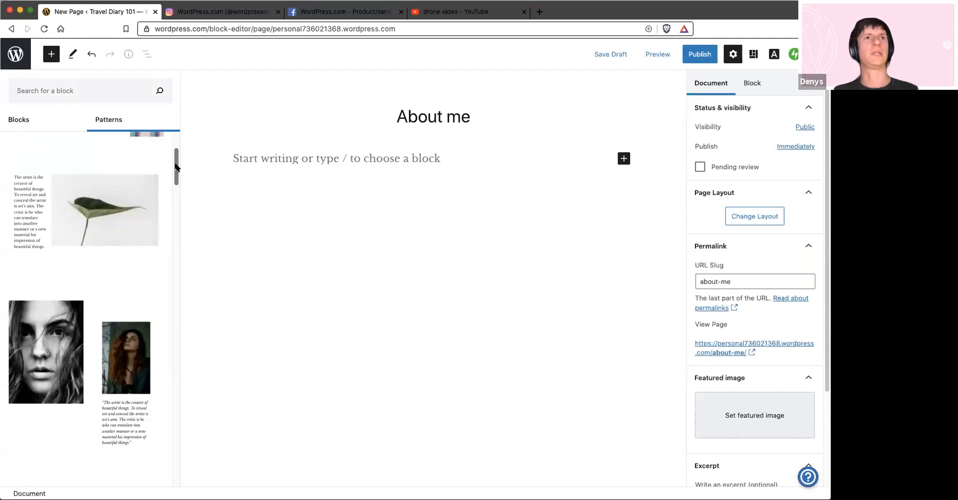
{"action": "scroll", "coordinate": [176, 175], "scroll_direction": "down", "scroll_amount": 1}
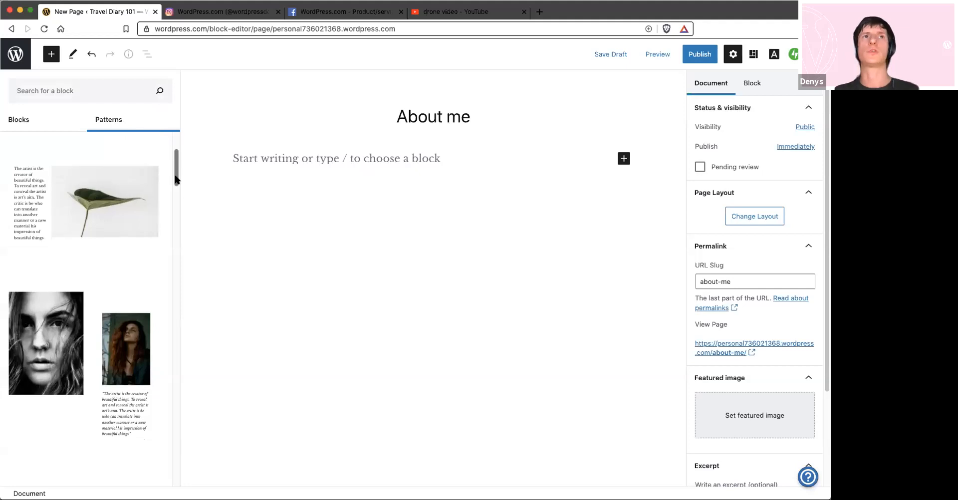
{"action": "scroll", "coordinate": [84, 260], "scroll_direction": "down", "scroll_amount": 5}
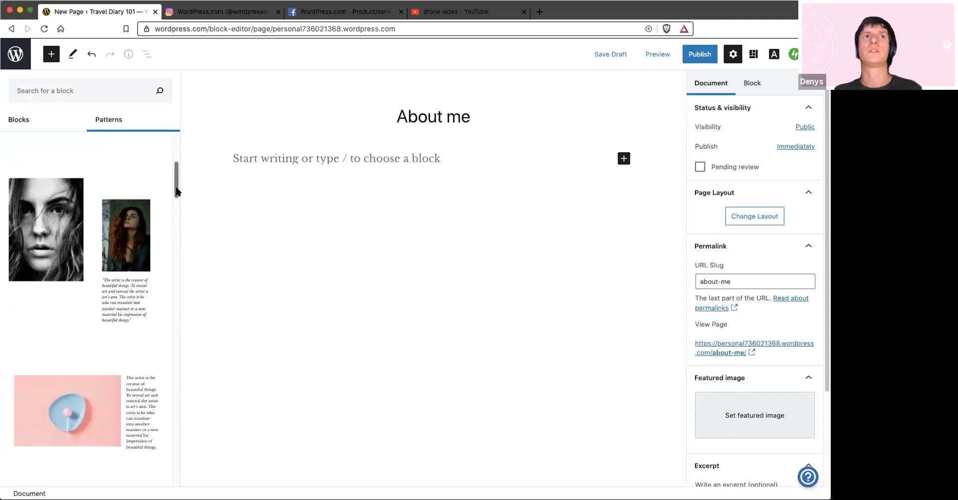
{"action": "scroll", "coordinate": [119, 207], "scroll_direction": "down", "scroll_amount": 10}
{"action": "scroll", "coordinate": [153, 241], "scroll_direction": "up", "scroll_amount": 3}
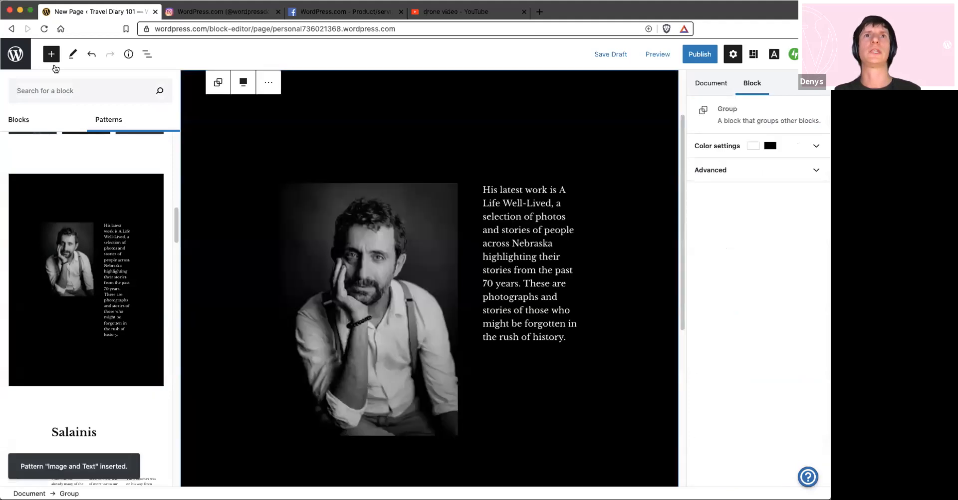
{"action": "left_click", "coordinate": [53, 64]}
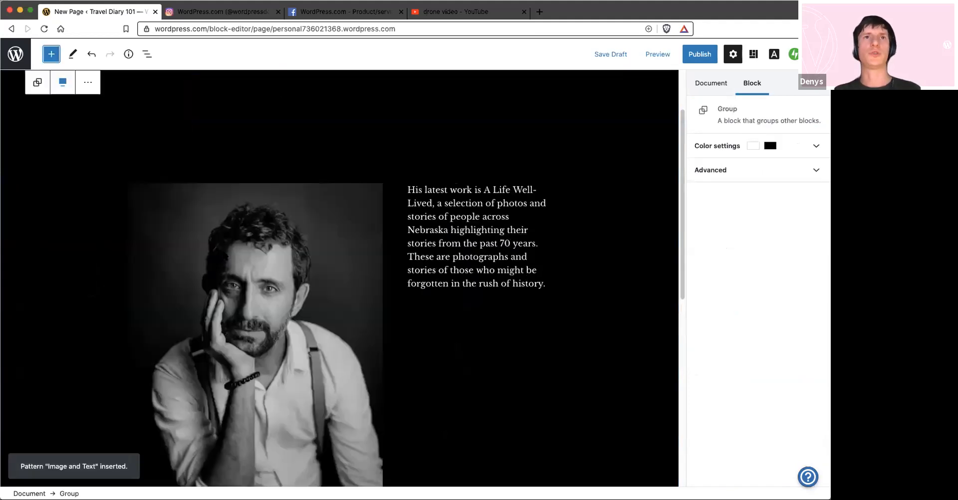
Look at the replacement options for the pattern's portrait image and the block settings of the paragraph beside it
{"action": "left_click", "coordinate": [210, 199]}
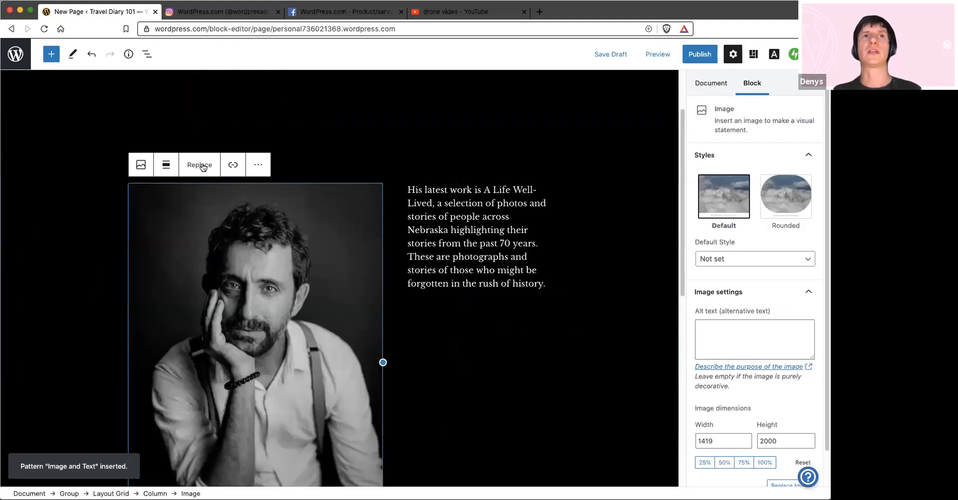
{"action": "left_click", "coordinate": [202, 166]}
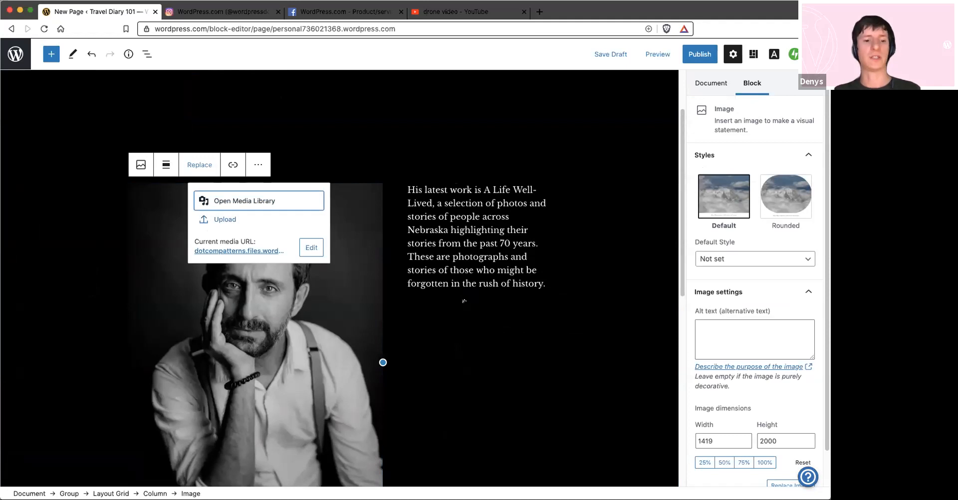
{"action": "left_click", "coordinate": [414, 216]}
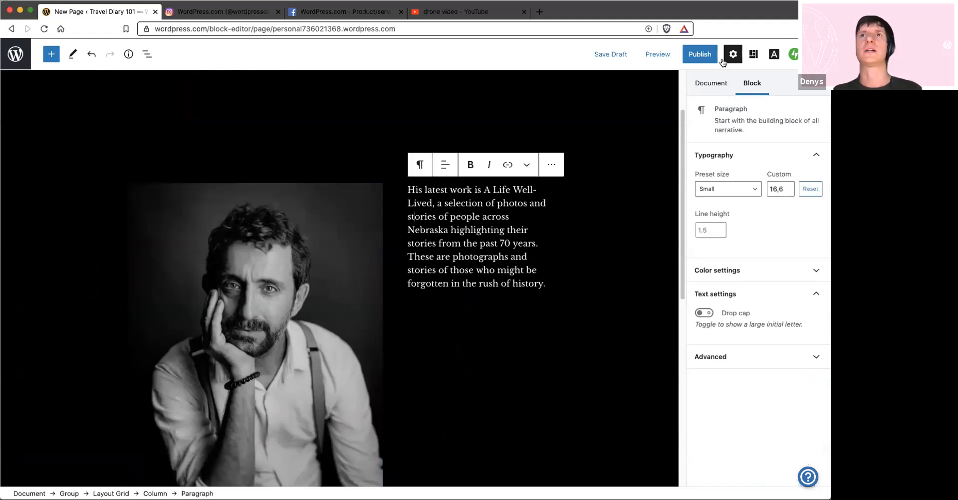
{"action": "scroll", "coordinate": [761, 244], "scroll_direction": "up", "scroll_amount": 2}
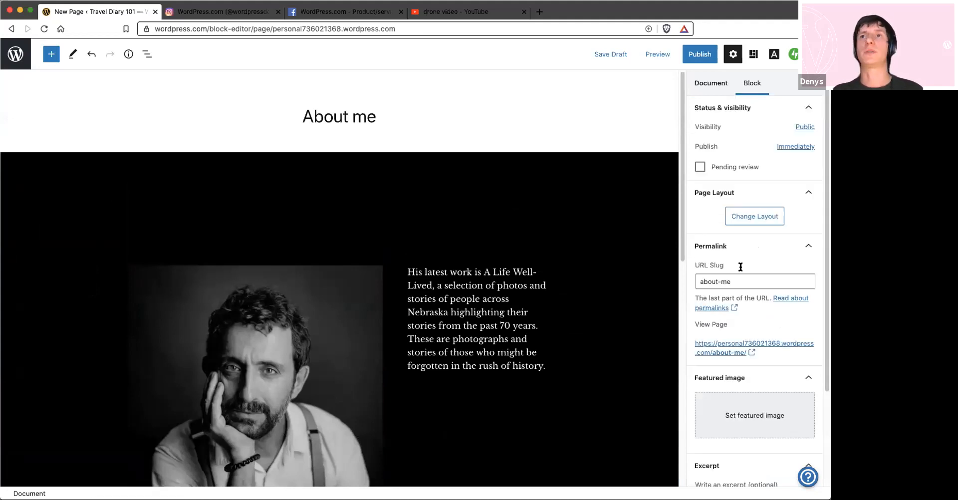
Review the document settings of the About me page, publish it, and return to the site's page list
{"action": "scroll", "coordinate": [728, 264], "scroll_direction": "down", "scroll_amount": 1}
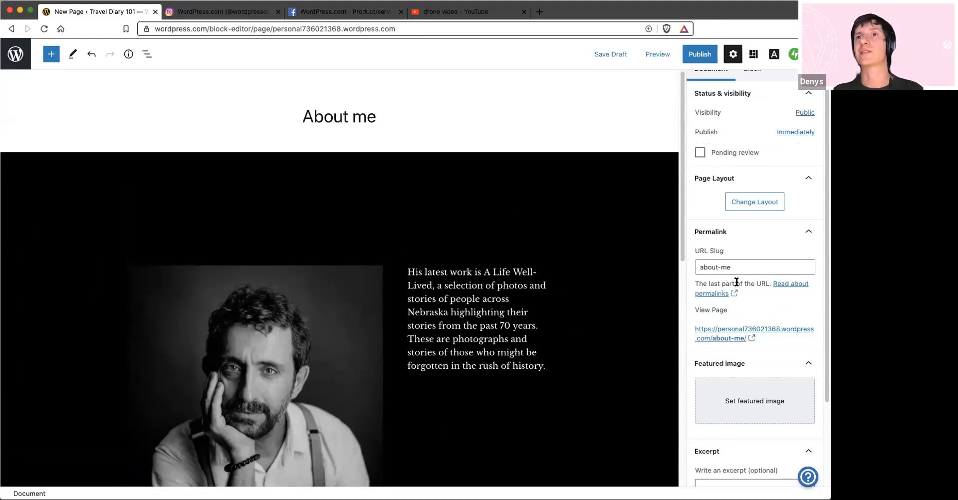
{"action": "scroll", "coordinate": [753, 294], "scroll_direction": "down", "scroll_amount": 1}
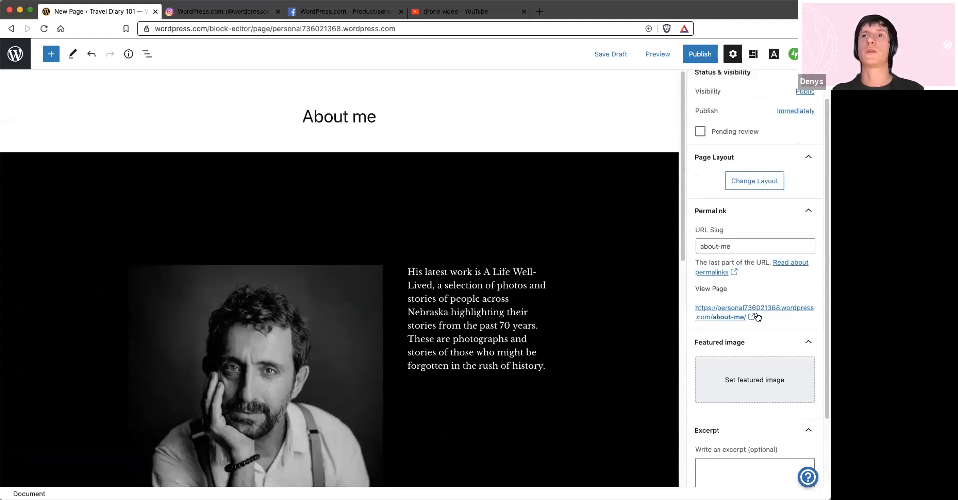
{"action": "scroll", "coordinate": [756, 316], "scroll_direction": "down", "scroll_amount": 4}
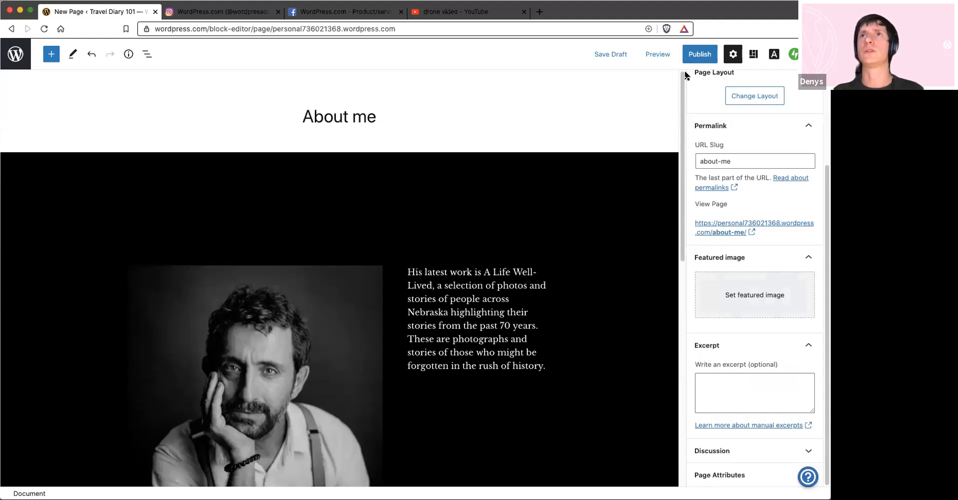
{"action": "left_click", "coordinate": [700, 54]}
{"action": "left_click", "coordinate": [753, 55]}
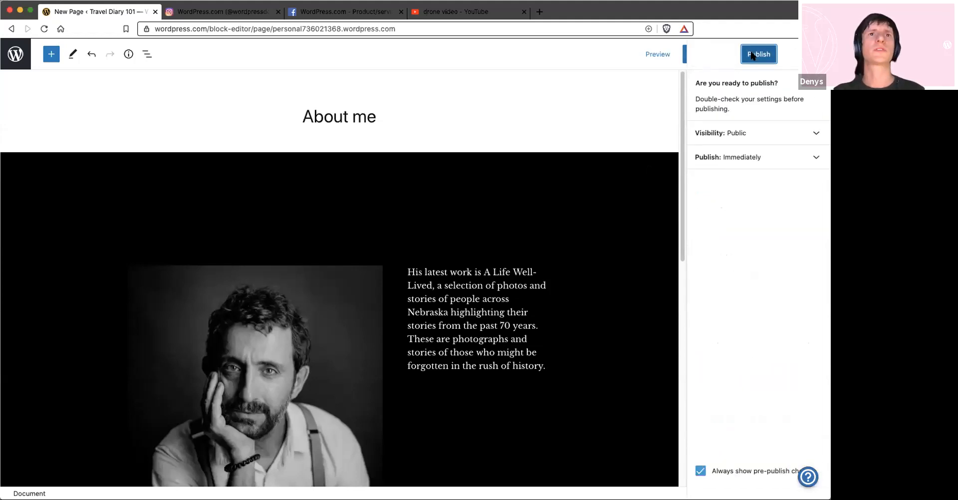
{"action": "left_click", "coordinate": [25, 61]}
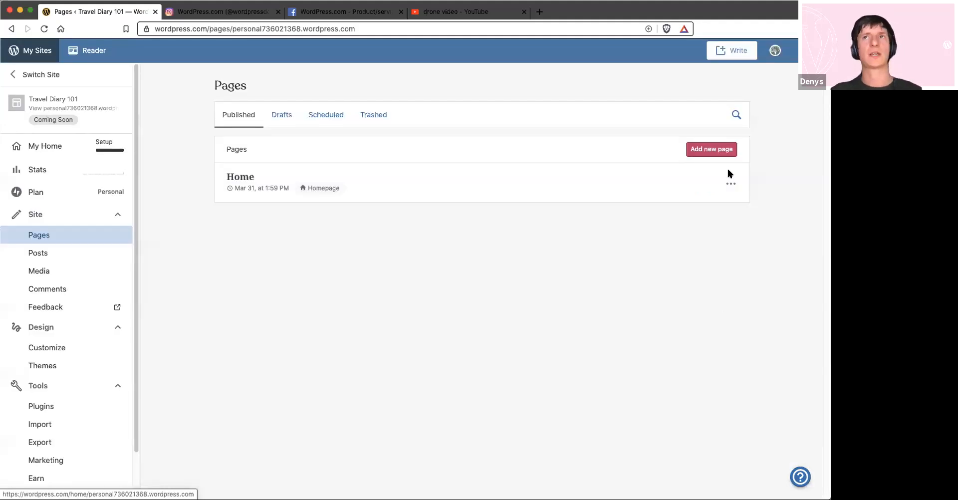
Add another new page to the site and start it from the Blank layout
{"action": "left_click", "coordinate": [711, 150]}
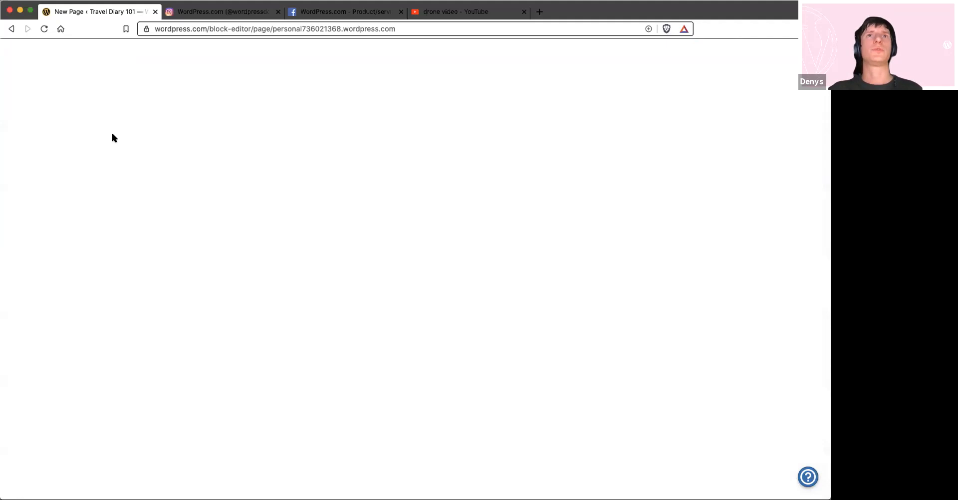
{"action": "left_click", "coordinate": [786, 55]}
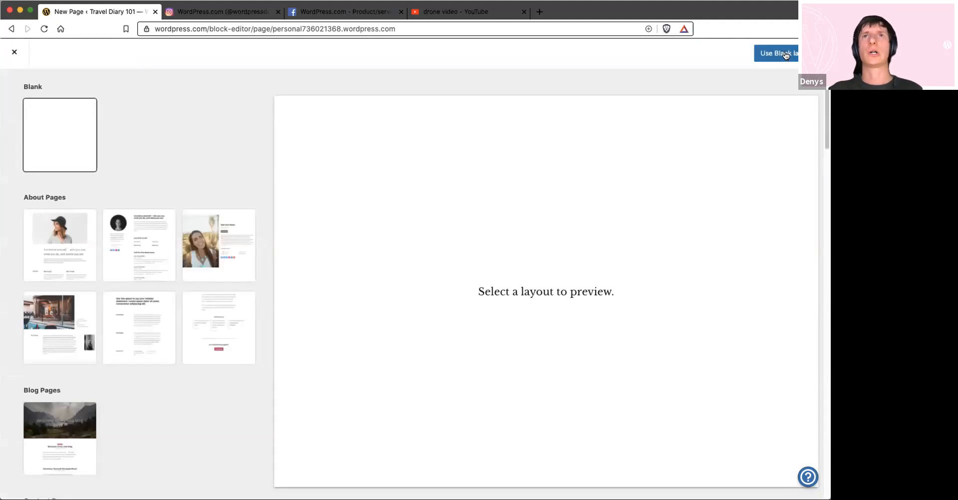
{"action": "left_click", "coordinate": [782, 55]}
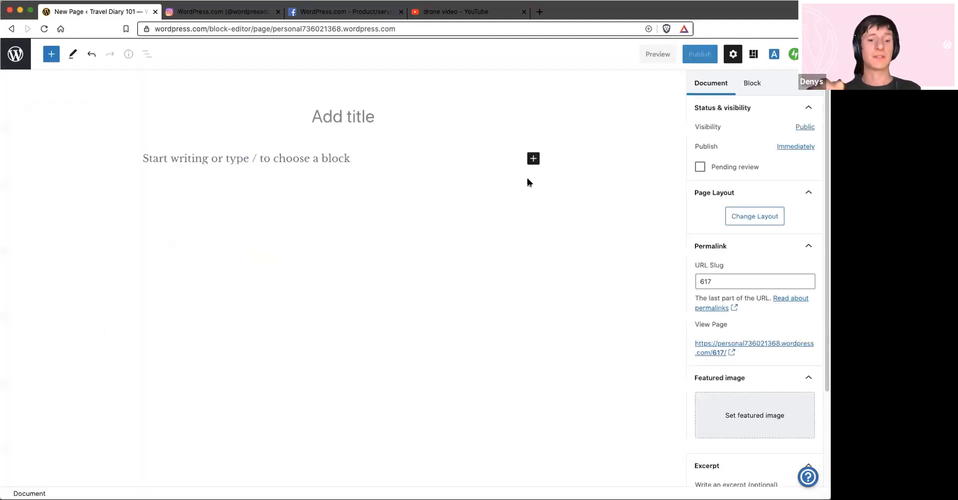
Insert a Gallery block filled with the travel photos from the media library and title the page "Gallery"
{"action": "left_click", "coordinate": [533, 158]}
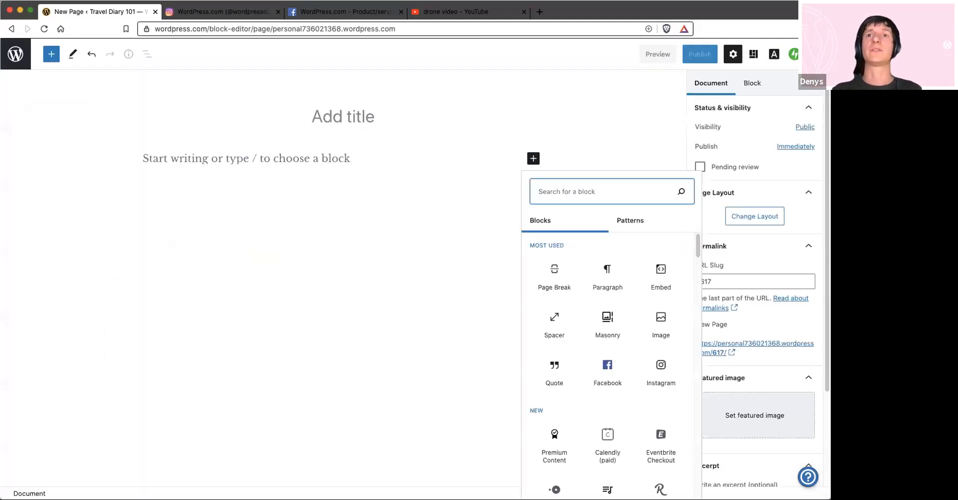
{"action": "type", "text": "gal"}
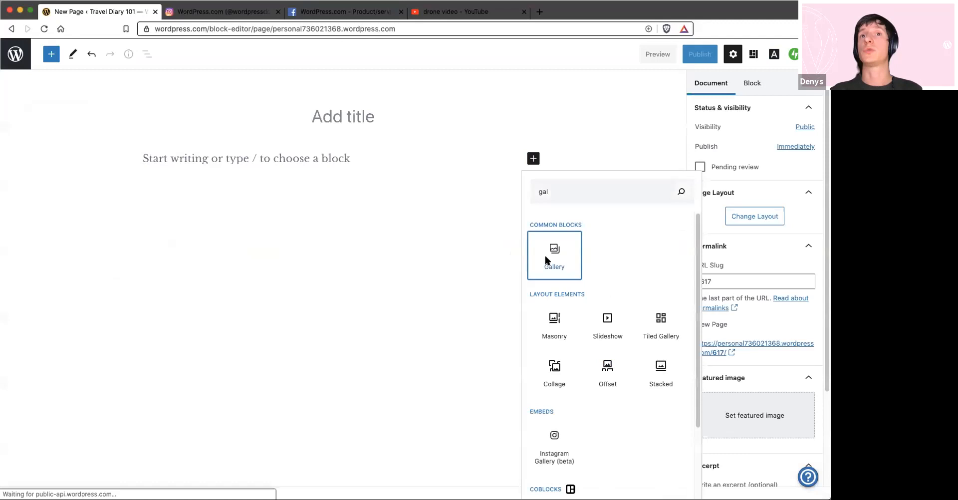
{"action": "left_click", "coordinate": [545, 255]}
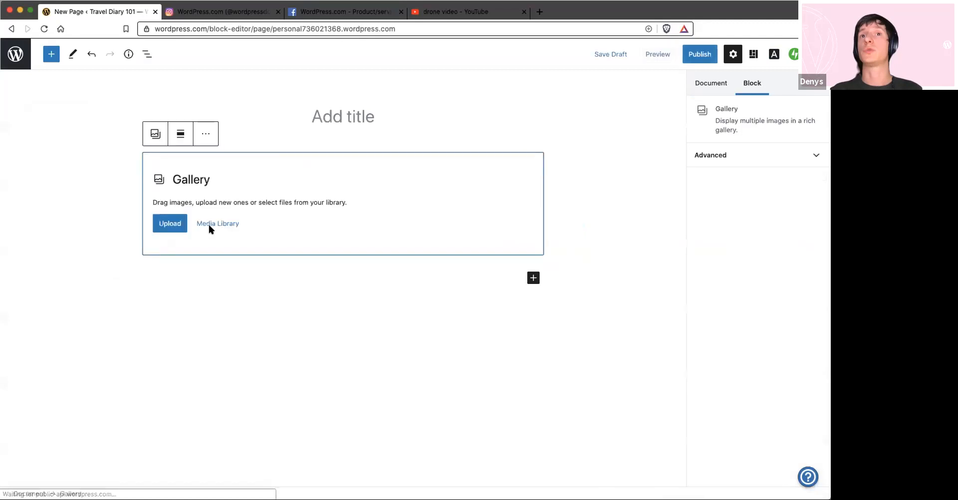
{"action": "left_click", "coordinate": [143, 174]}
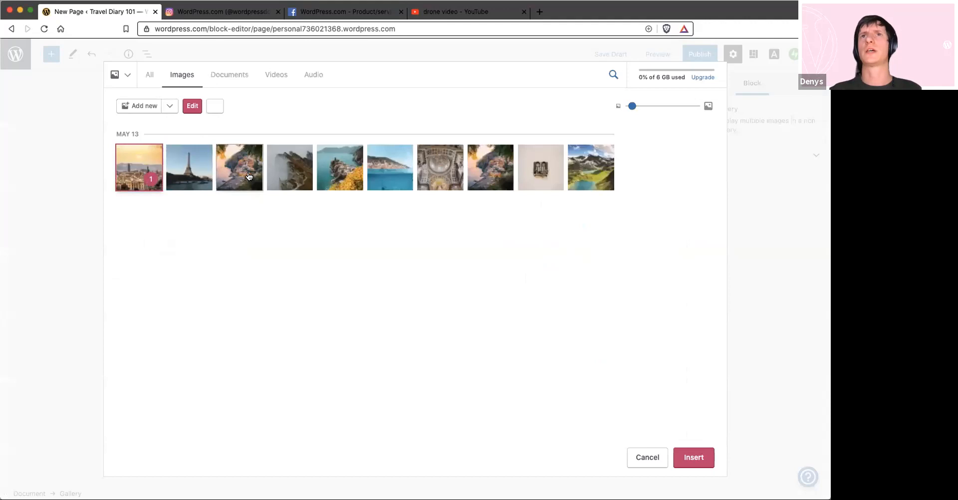
{"action": "left_click", "coordinate": [189, 167]}
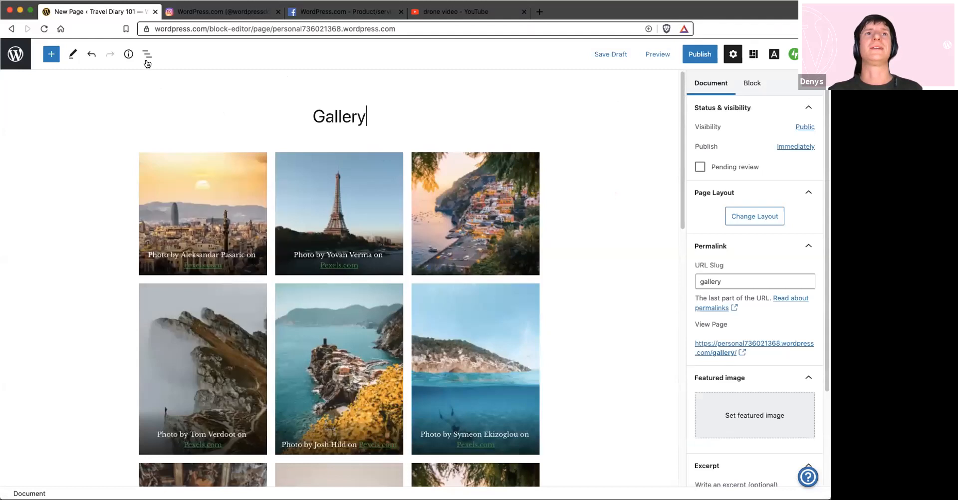
Transform the image gallery into a Masonry block, publish the Gallery page, and return to the site dashboard
{"action": "left_click", "coordinate": [273, 331]}
{"action": "left_click", "coordinate": [152, 134]}
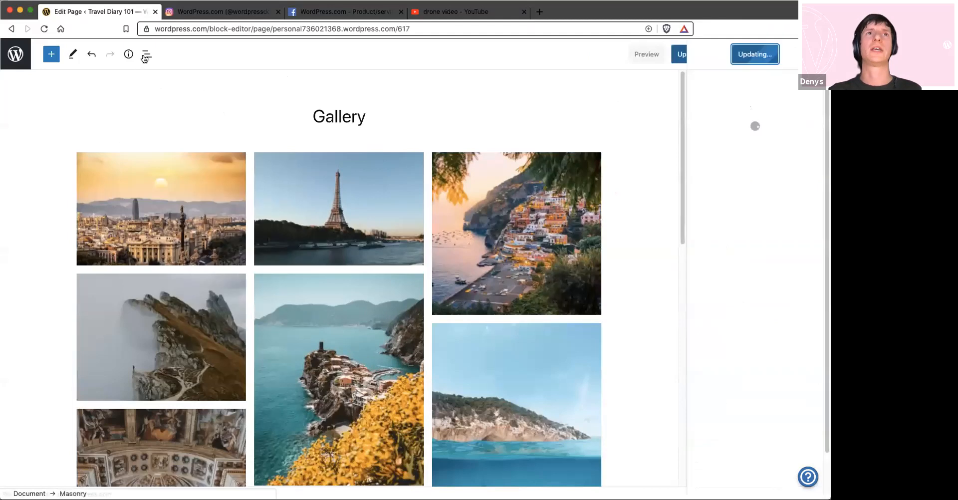
{"action": "left_click", "coordinate": [18, 59]}
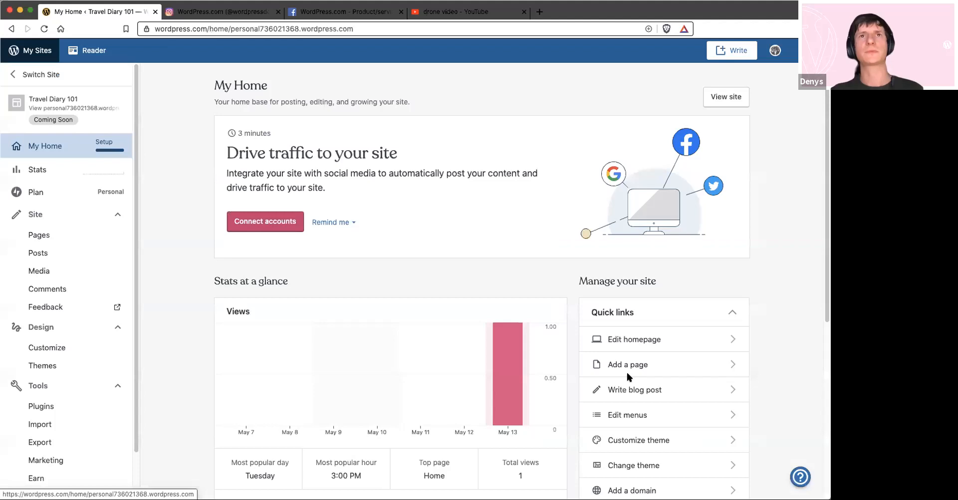
Add the Gallery and About me pages to the Main Menu, ordered Home, Gallery, About me, and save the menu
{"action": "left_click", "coordinate": [627, 414]}
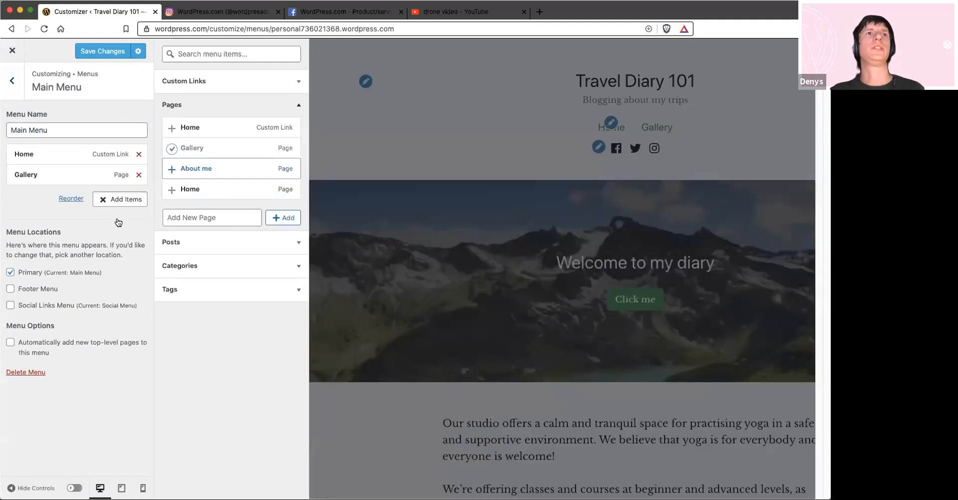
{"action": "left_click", "coordinate": [119, 223]}
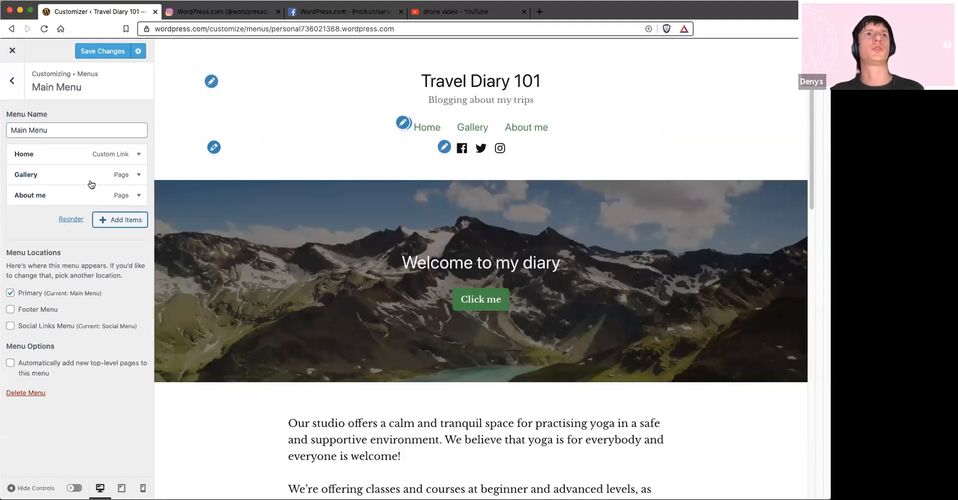
{"action": "left_click", "coordinate": [70, 219]}
{"action": "left_click", "coordinate": [93, 174]}
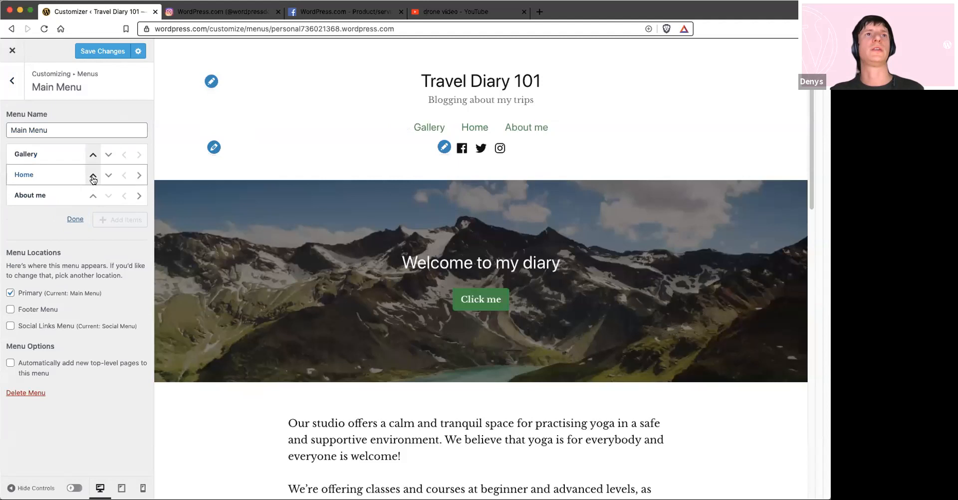
{"action": "left_click", "coordinate": [108, 175]}
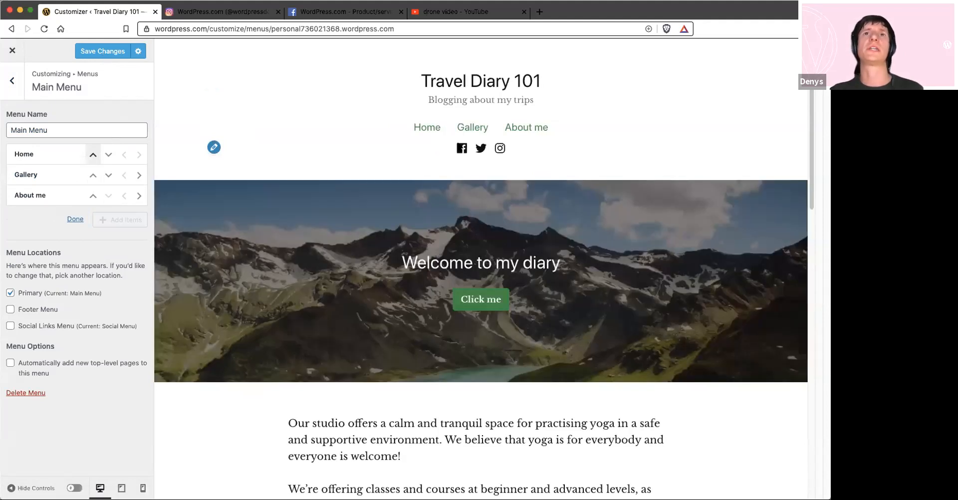
{"action": "left_click", "coordinate": [102, 50]}
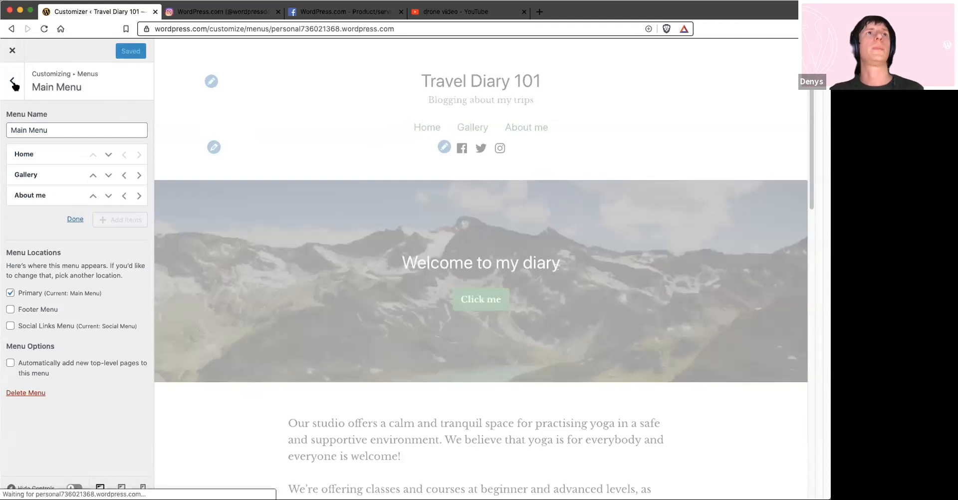
{"action": "left_click", "coordinate": [13, 81]}
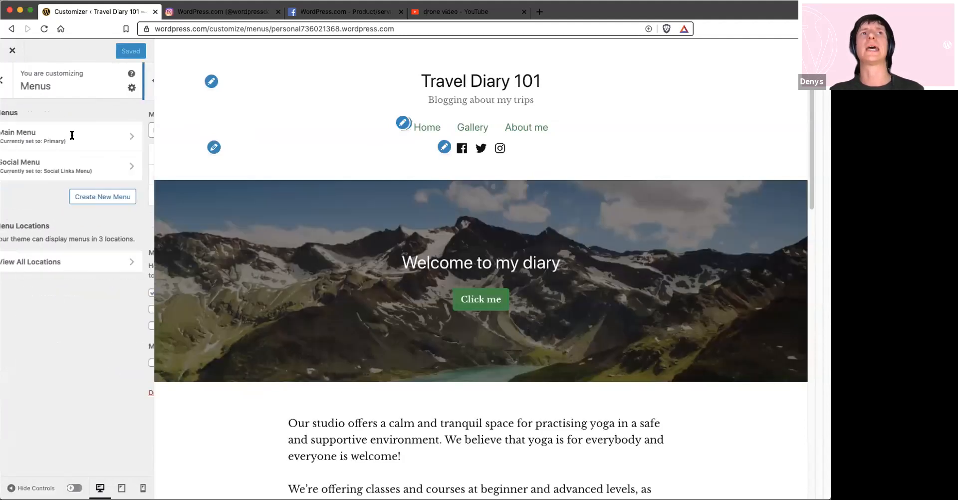
{"action": "left_click", "coordinate": [127, 166]}
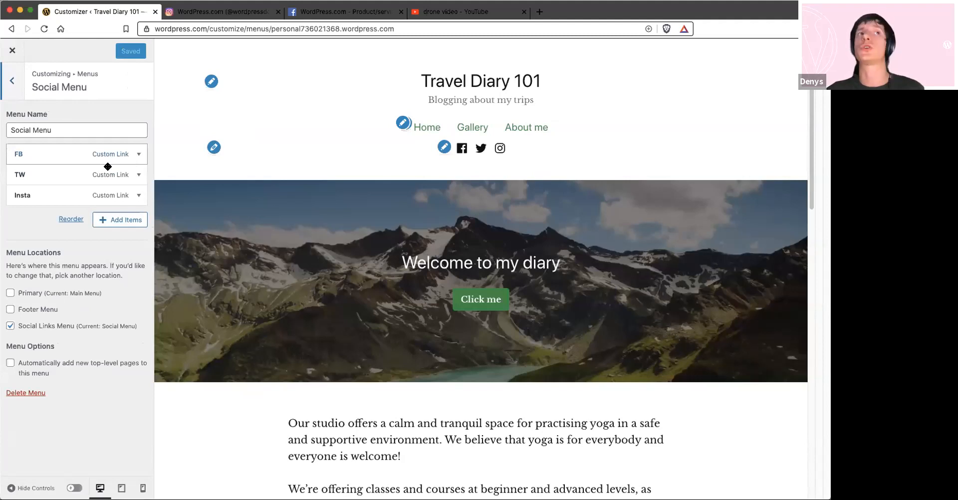
{"action": "left_click", "coordinate": [120, 220]}
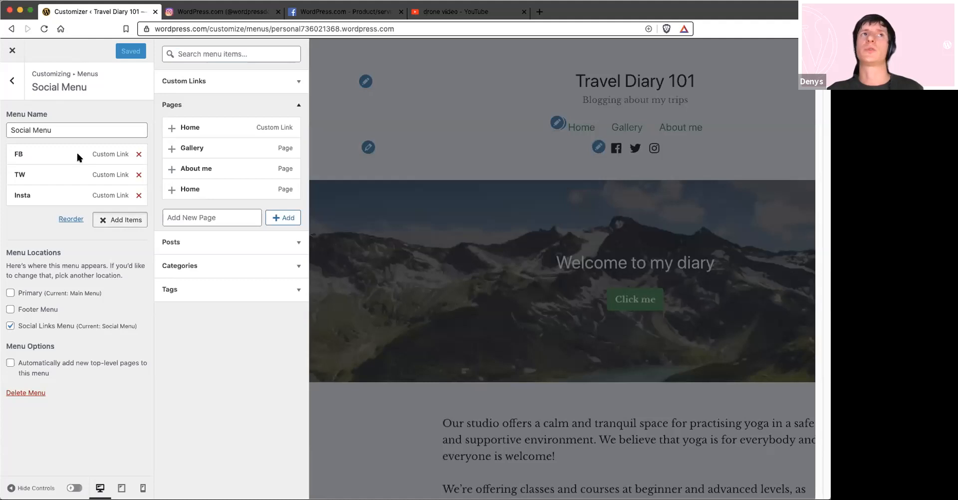
{"action": "left_click", "coordinate": [100, 189]}
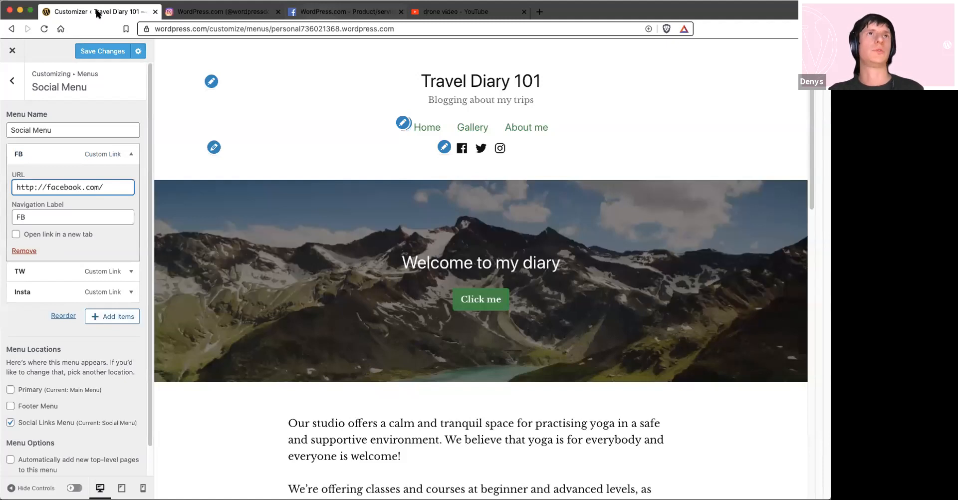
{"action": "left_click", "coordinate": [344, 12]}
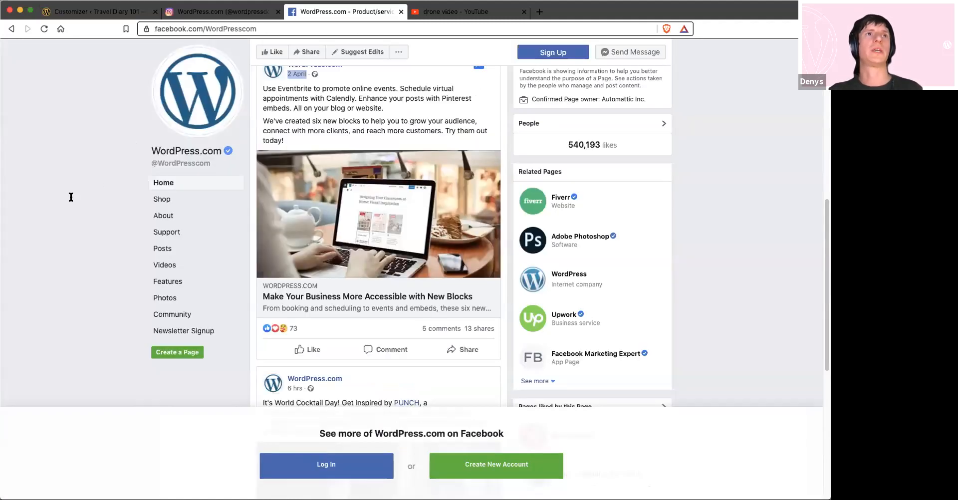
{"action": "key", "text": "super+l"}
{"action": "key", "text": "super+1"}
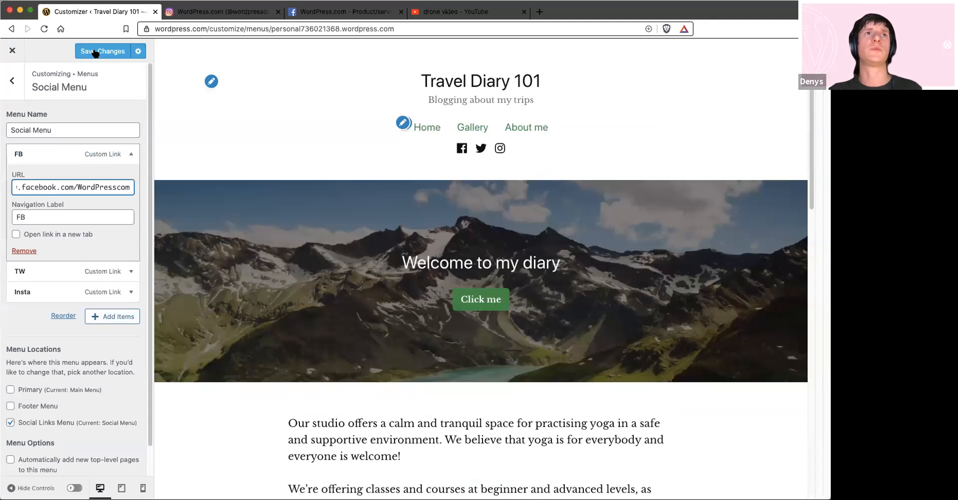
{"action": "key", "text": "super+s"}
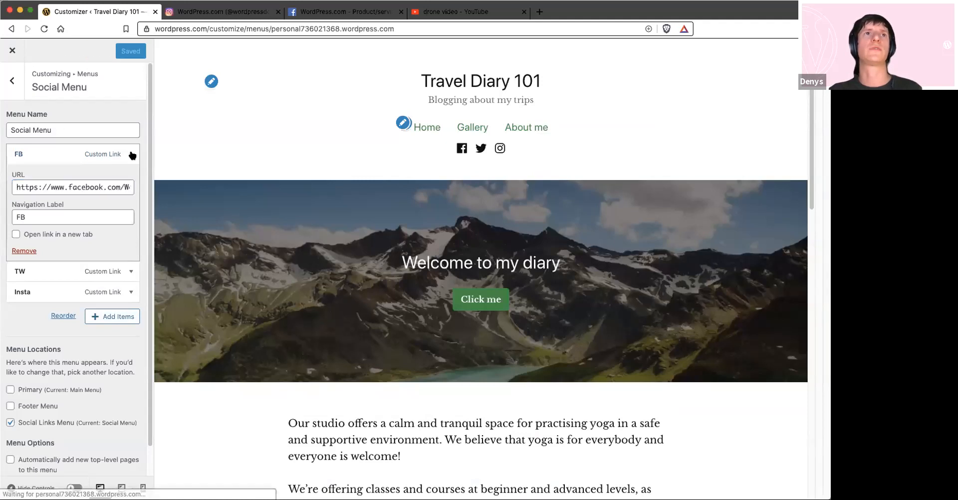
{"action": "left_click", "coordinate": [132, 153]}
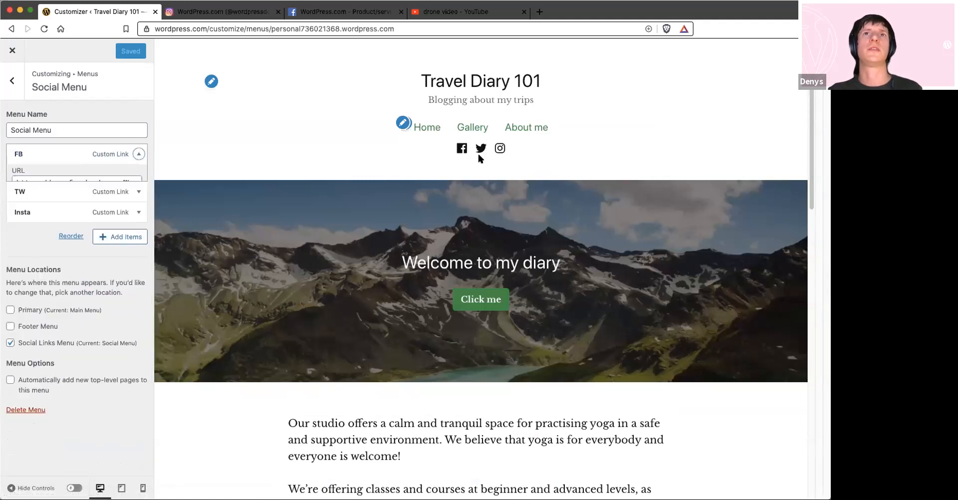
{"action": "left_click", "coordinate": [12, 51]}
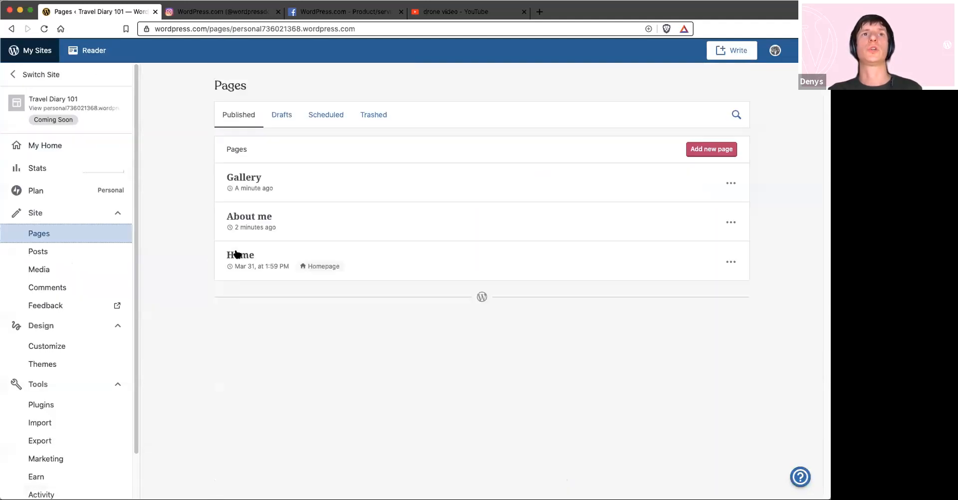
Open the Home page for editing and look at the replacement options for the cover's mountain image
{"action": "left_click", "coordinate": [235, 253]}
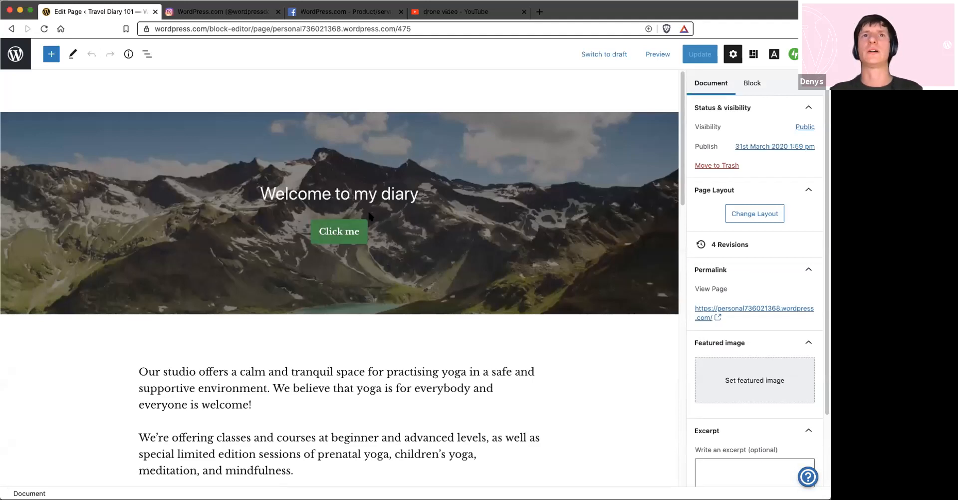
{"action": "left_click", "coordinate": [356, 193]}
{"action": "left_click", "coordinate": [493, 178]}
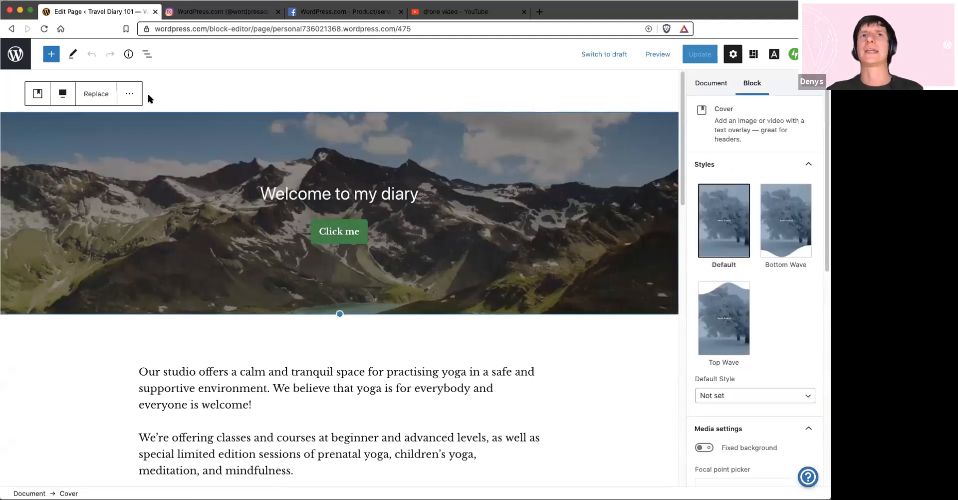
{"action": "left_click", "coordinate": [96, 95]}
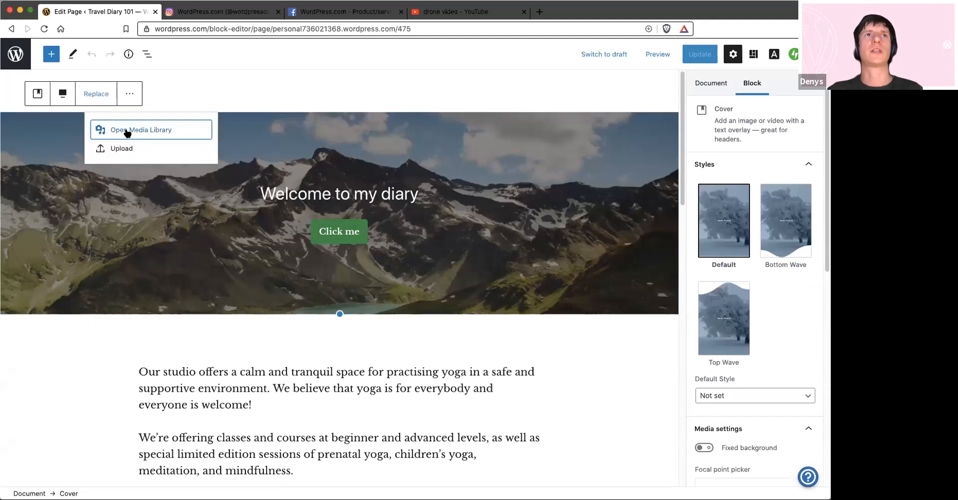
{"action": "left_click", "coordinate": [374, 193]}
Change the text of the cover's Click me button to "See my pics"
{"action": "left_click", "coordinate": [338, 231]}
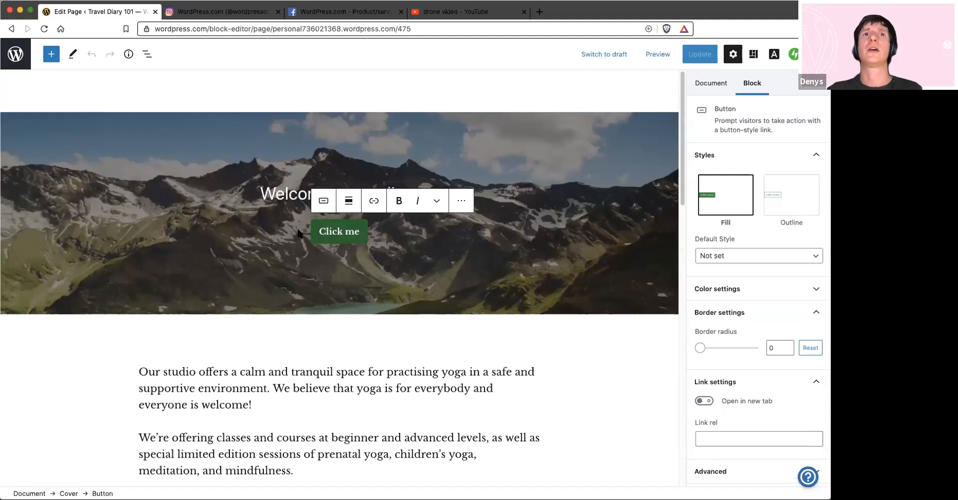
{"action": "left_click_drag", "start_coordinate": [299, 233], "coordinate": [394, 312]}
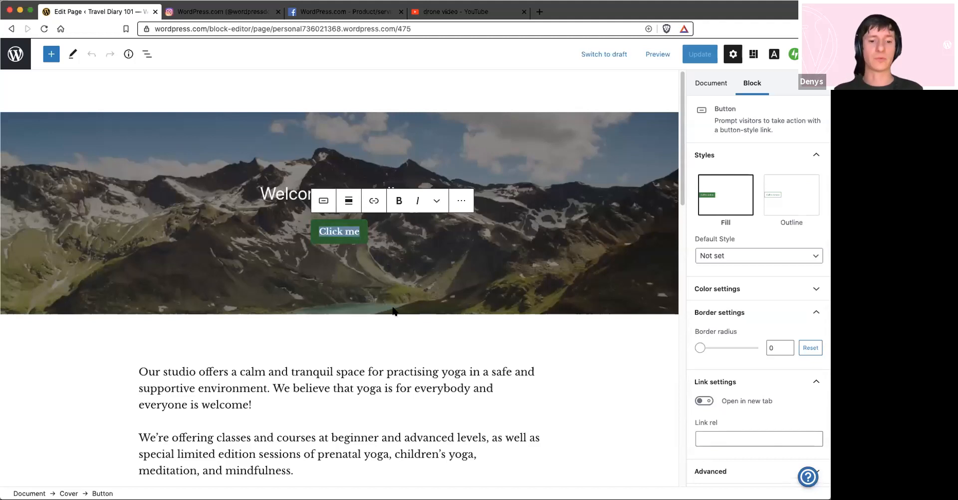
{"action": "type", "text": "See my"}
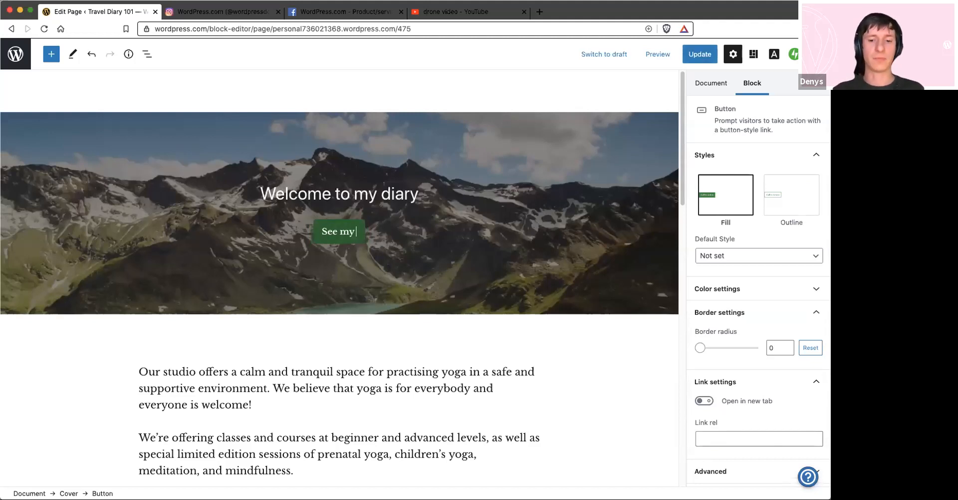
{"action": "type", "text": " pics"}
Link the See my pics button to the Gallery page by searching for "galle"
{"action": "left_click", "coordinate": [368, 201]}
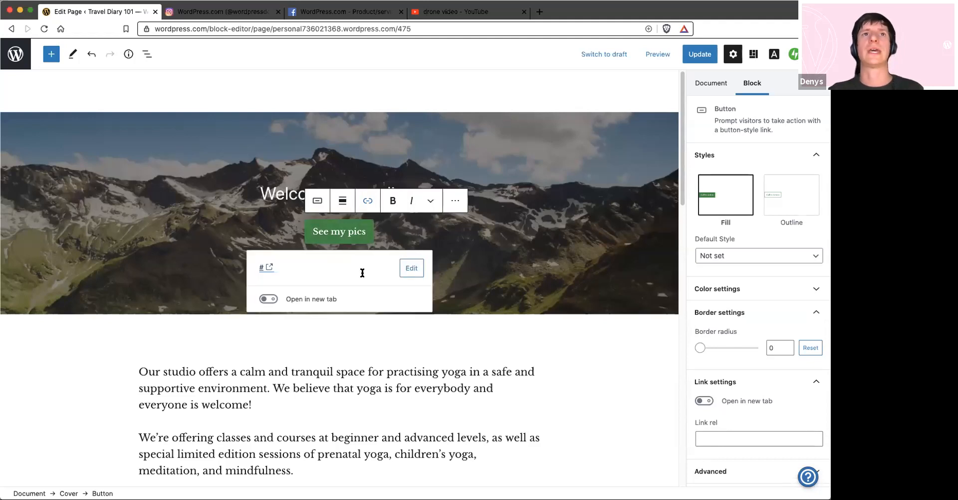
{"action": "left_click", "coordinate": [262, 270]}
{"action": "type", "text": "galle"}
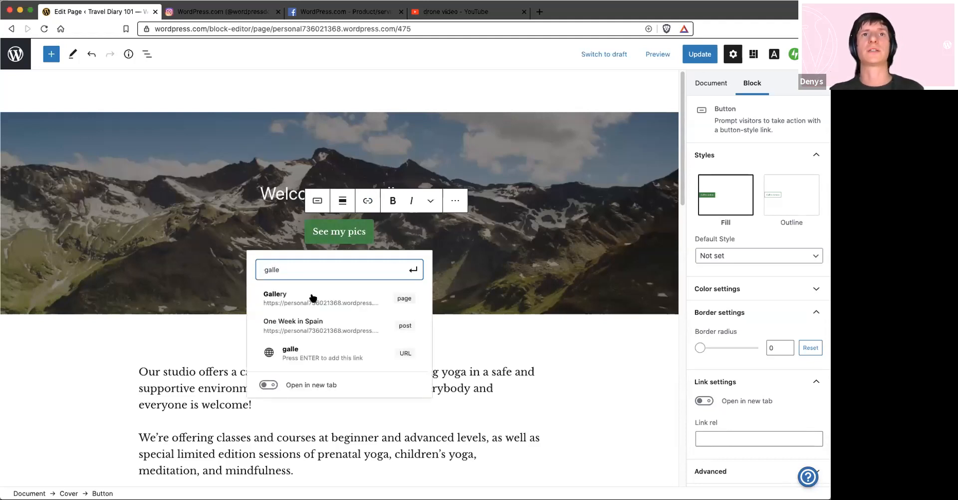
{"action": "key", "text": "Down"}
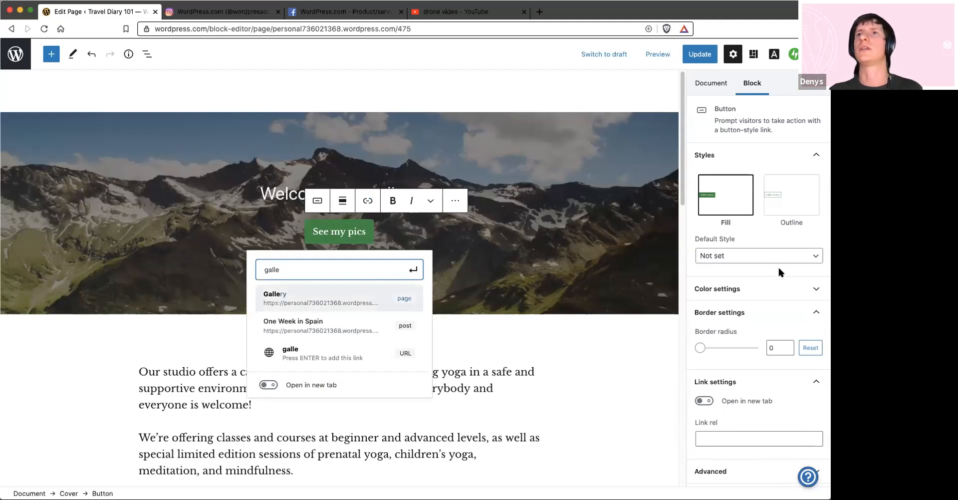
Give the See my pics button a custom light blue background, #49bef0, and update the page
{"action": "left_click", "coordinate": [739, 289]}
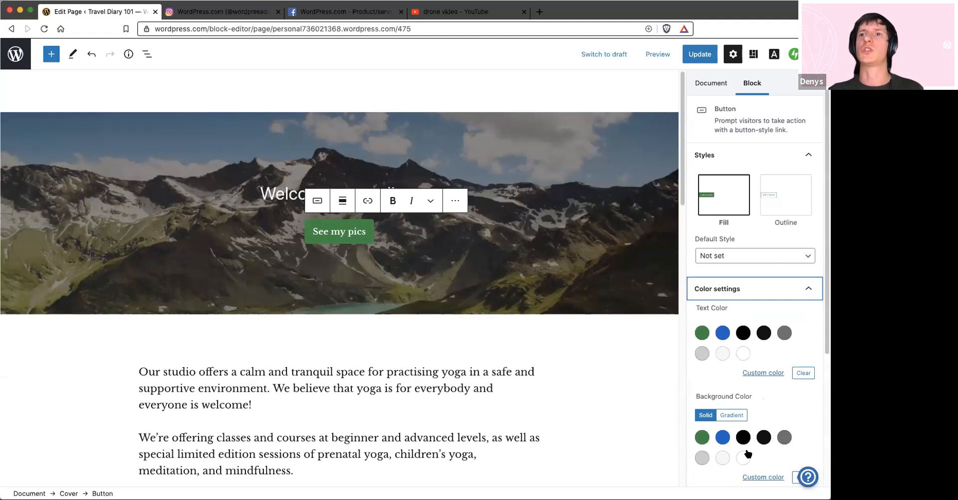
{"action": "left_click", "coordinate": [763, 478]}
{"action": "left_click_drag", "start_coordinate": [719, 366], "coordinate": [735, 340]}
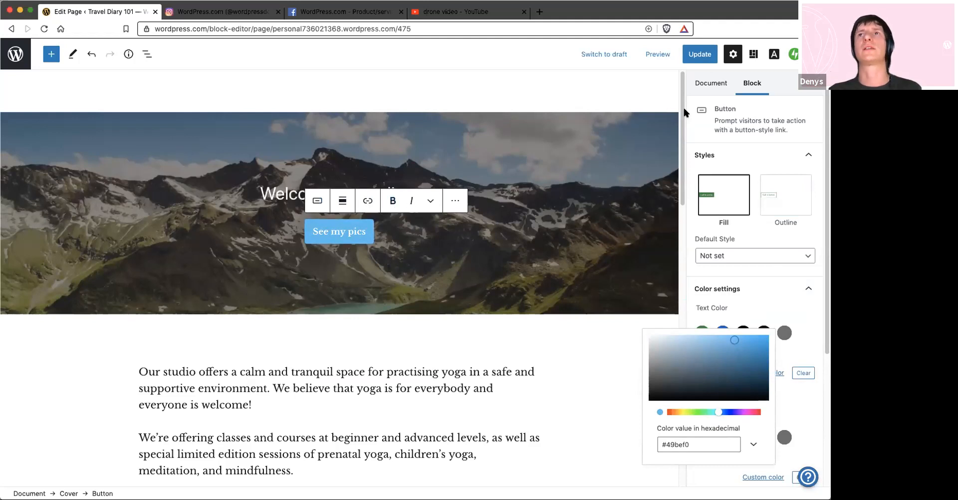
{"action": "left_click", "coordinate": [702, 54]}
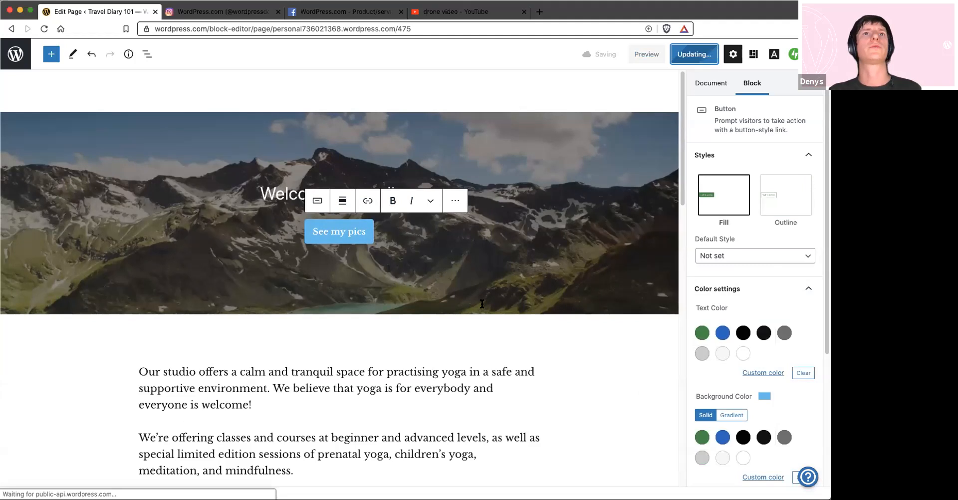
Try the list layout on the Blog Posts block and return it to the grid layout
{"action": "scroll", "coordinate": [482, 304], "scroll_direction": "down", "scroll_amount": 5}
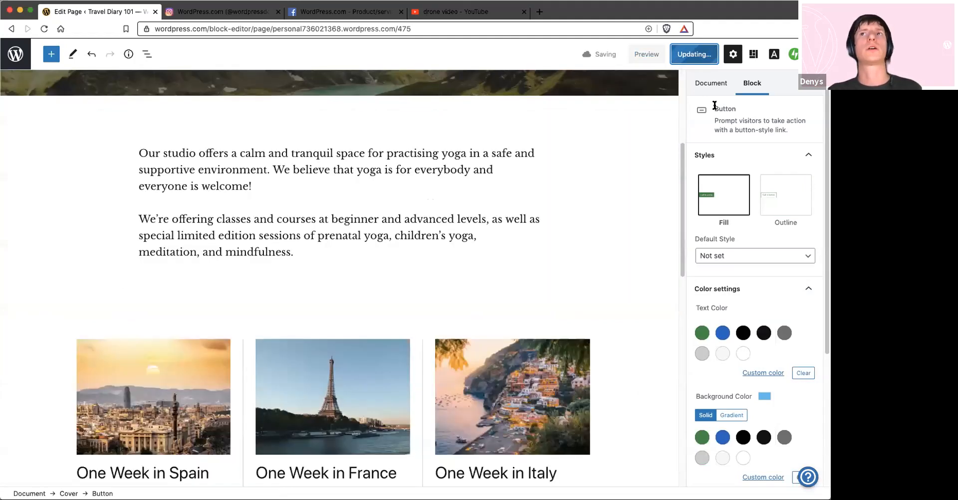
{"action": "left_click", "coordinate": [308, 351]}
{"action": "scroll", "coordinate": [305, 305], "scroll_direction": "down", "scroll_amount": 4}
{"action": "double_click", "coordinate": [271, 255]}
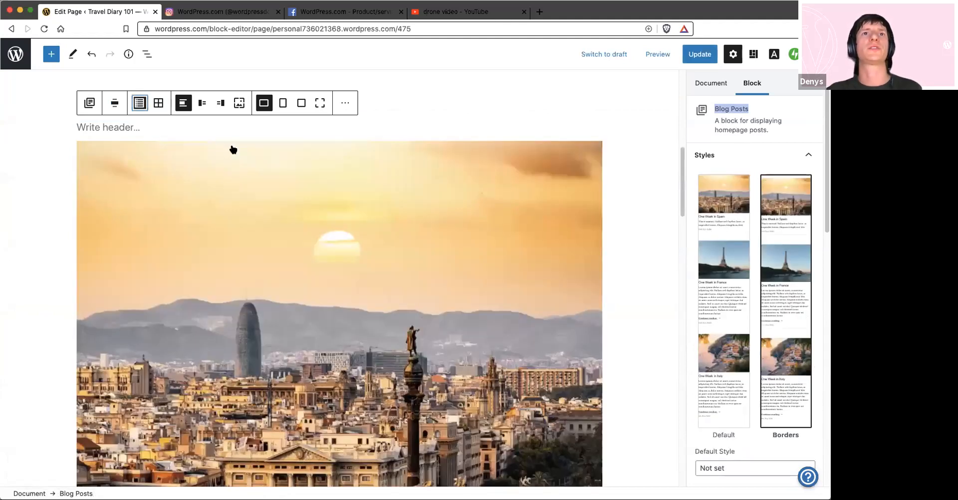
{"action": "scroll", "coordinate": [233, 149], "scroll_direction": "down", "scroll_amount": 9}
{"action": "scroll", "coordinate": [149, 210], "scroll_direction": "up", "scroll_amount": 1}
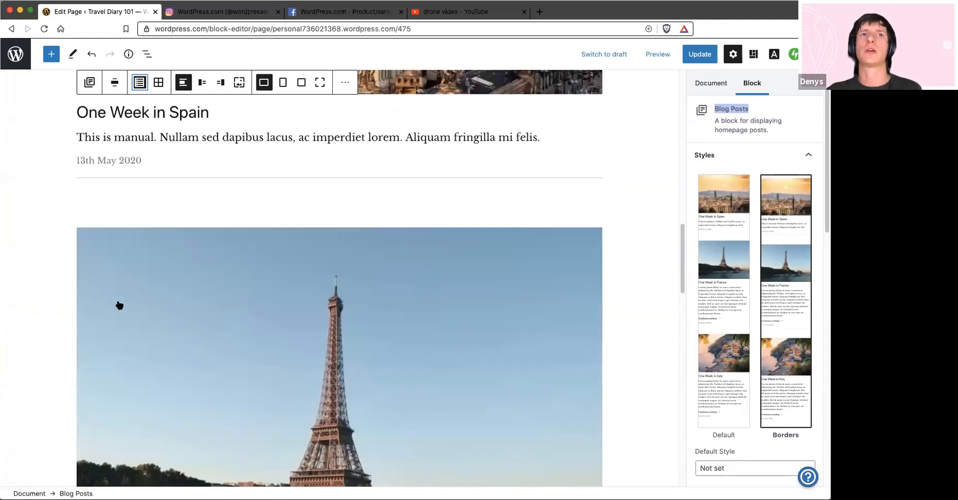
{"action": "scroll", "coordinate": [534, 252], "scroll_direction": "up", "scroll_amount": 5}
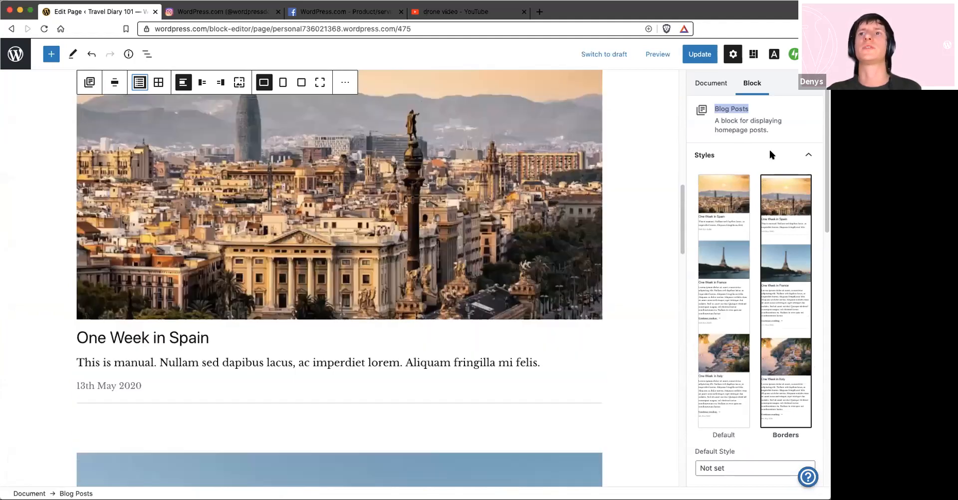
{"action": "scroll", "coordinate": [775, 318], "scroll_direction": "down", "scroll_amount": 6}
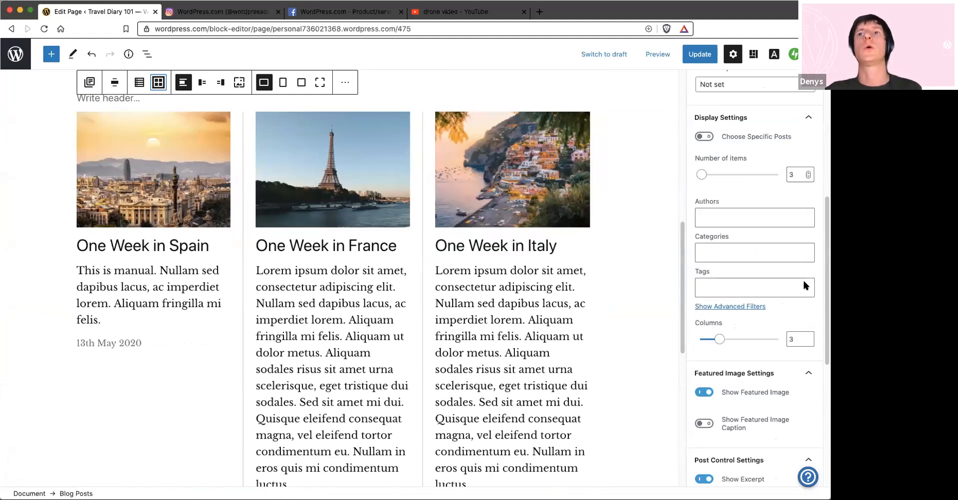
Try showing the blog posts in 2 columns and set the column count back to 3
{"action": "left_click", "coordinate": [809, 343]}
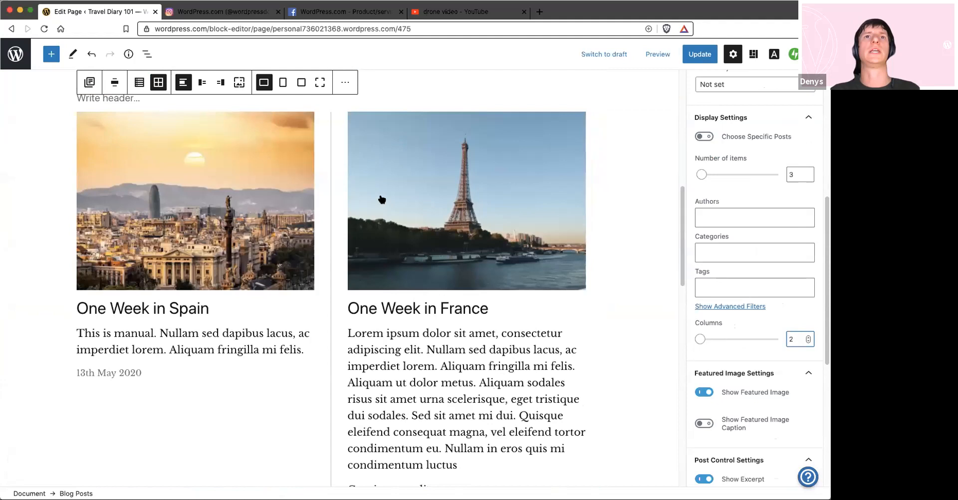
{"action": "scroll", "coordinate": [382, 194], "scroll_direction": "down", "scroll_amount": 8}
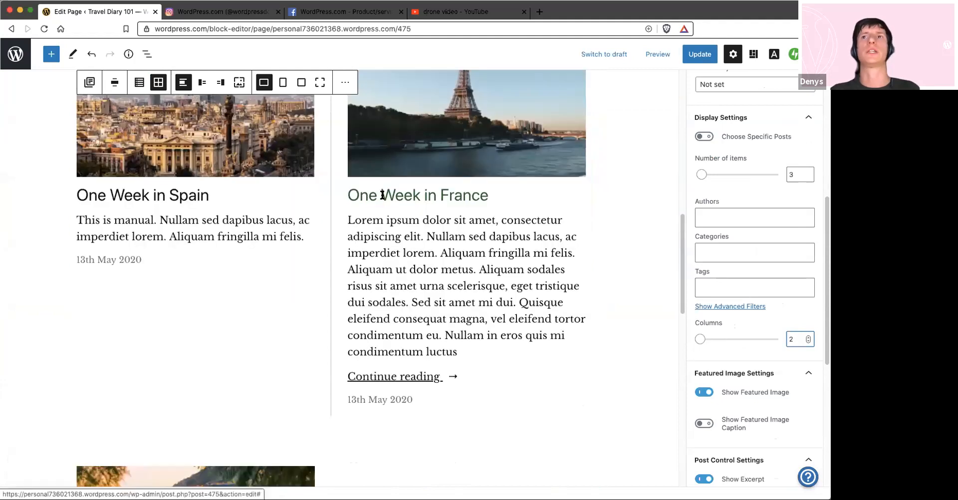
{"action": "left_click", "coordinate": [808, 337]}
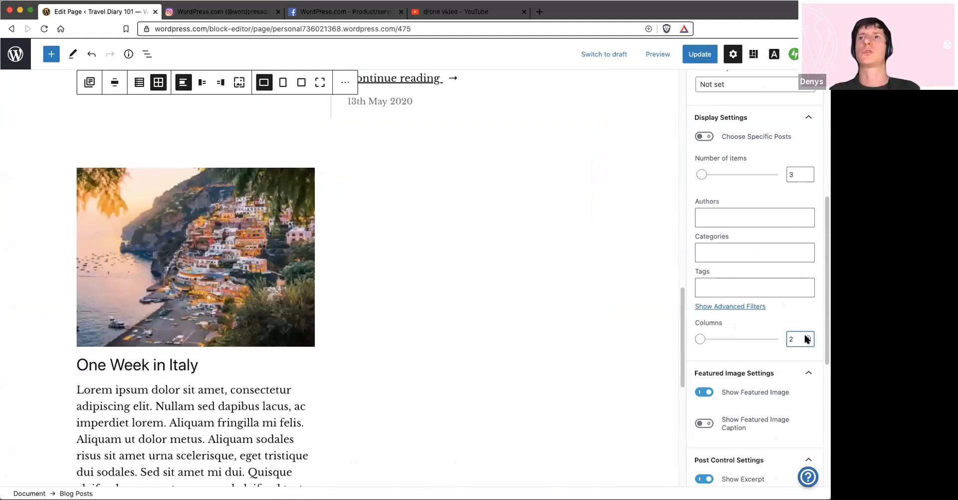
Try placing the featured images behind the text in the Blog Posts block
{"action": "scroll", "coordinate": [410, 331], "scroll_direction": "down", "scroll_amount": 2}
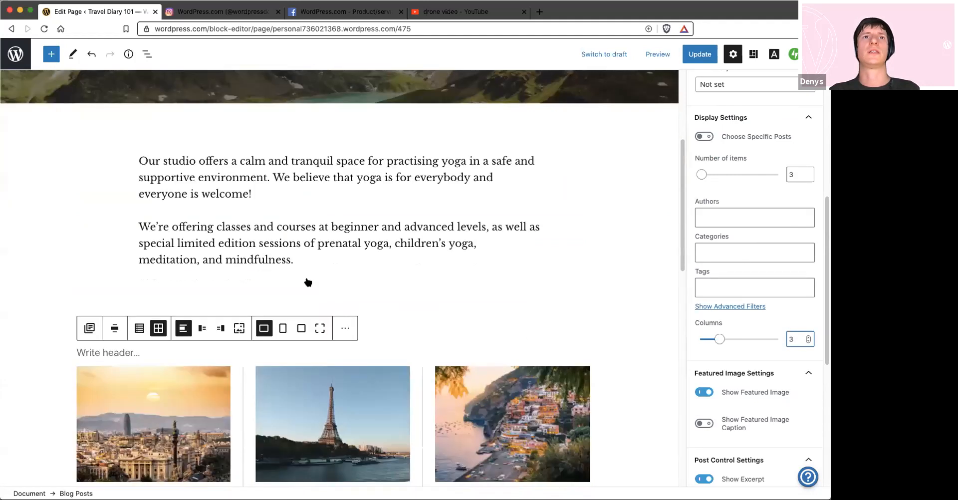
{"action": "scroll", "coordinate": [307, 282], "scroll_direction": "down", "scroll_amount": 4}
{"action": "scroll", "coordinate": [239, 94], "scroll_direction": "down", "scroll_amount": 3}
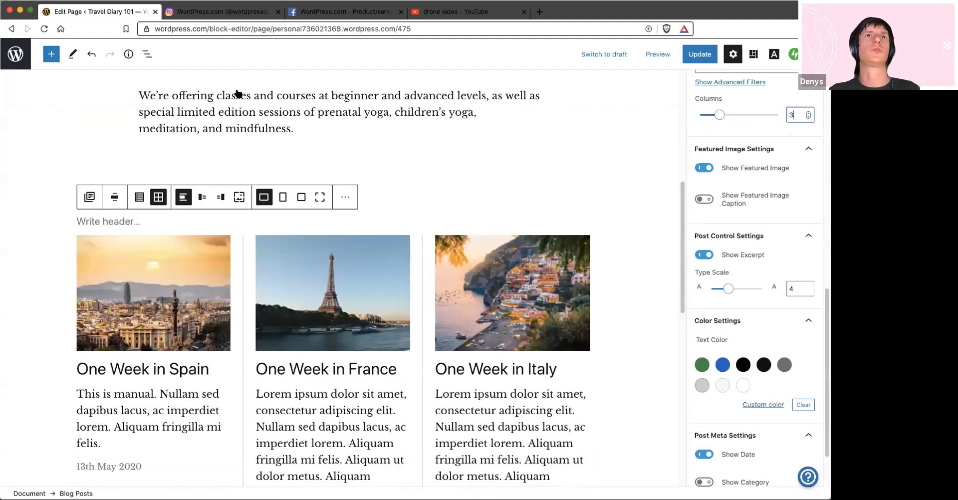
{"action": "scroll", "coordinate": [192, 132], "scroll_direction": "down", "scroll_amount": 2}
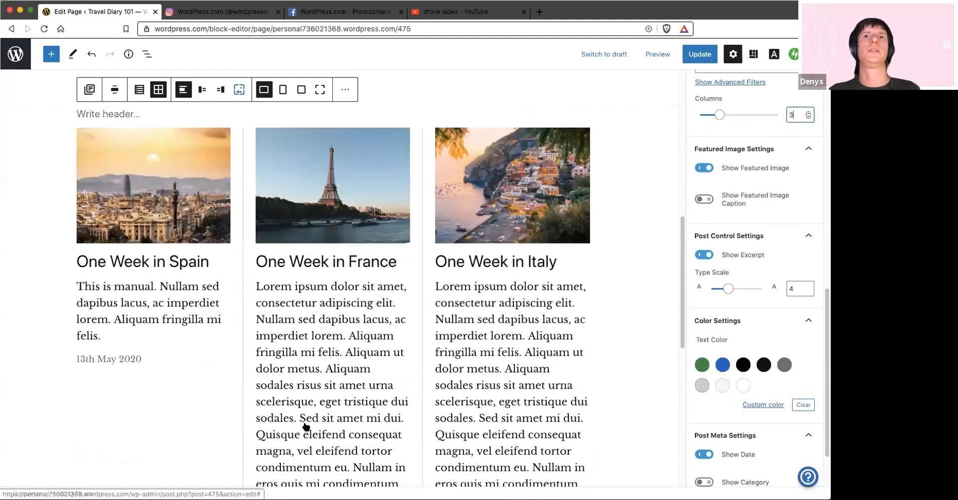
{"action": "left_click", "coordinate": [239, 90]}
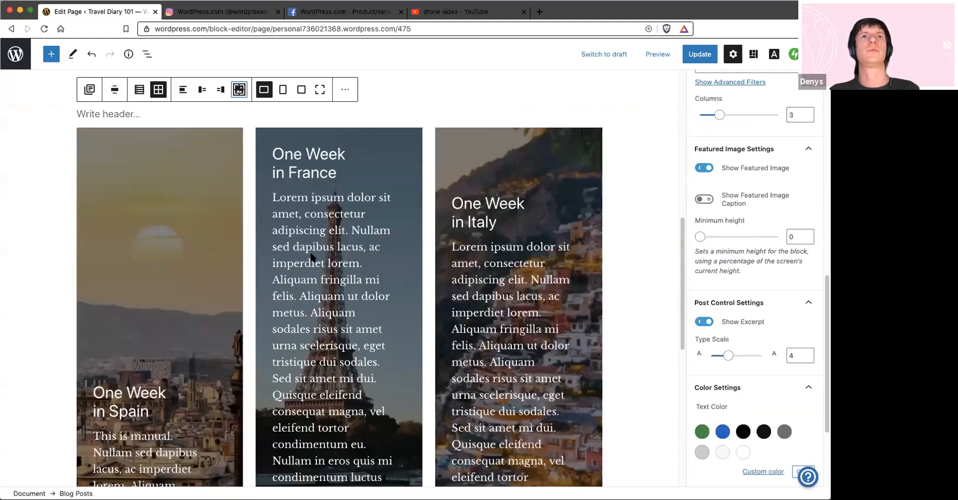
{"action": "scroll", "coordinate": [199, 229], "scroll_direction": "down", "scroll_amount": 3}
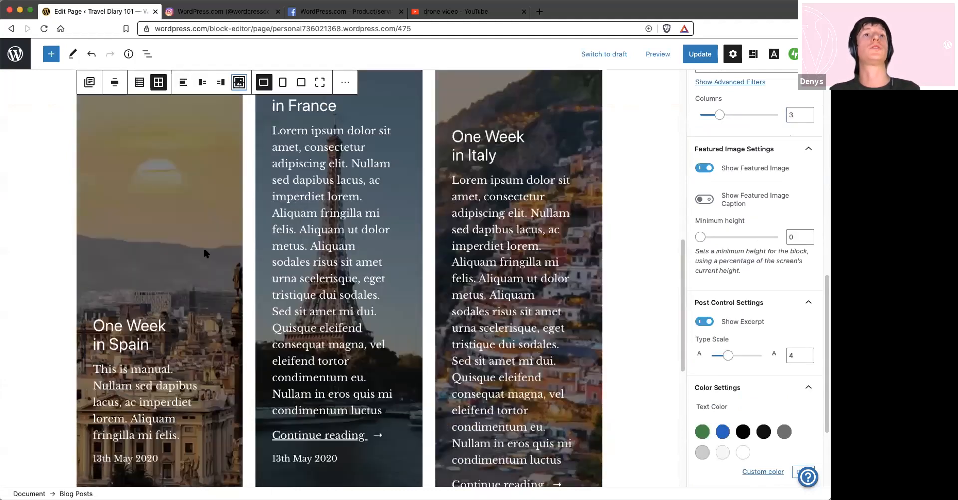
{"action": "scroll", "coordinate": [199, 257], "scroll_direction": "up", "scroll_amount": 1}
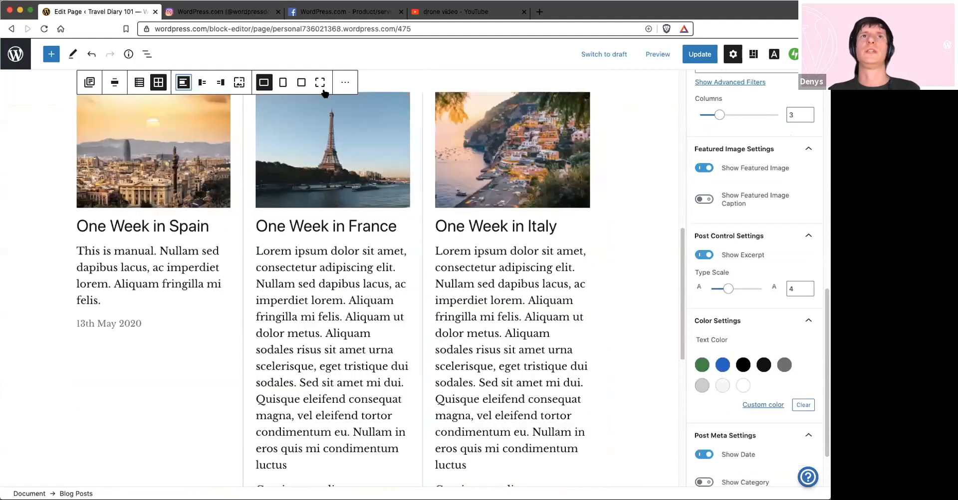
Return the featured images to above the post text and set their shape to square
{"action": "left_click", "coordinate": [242, 83]}
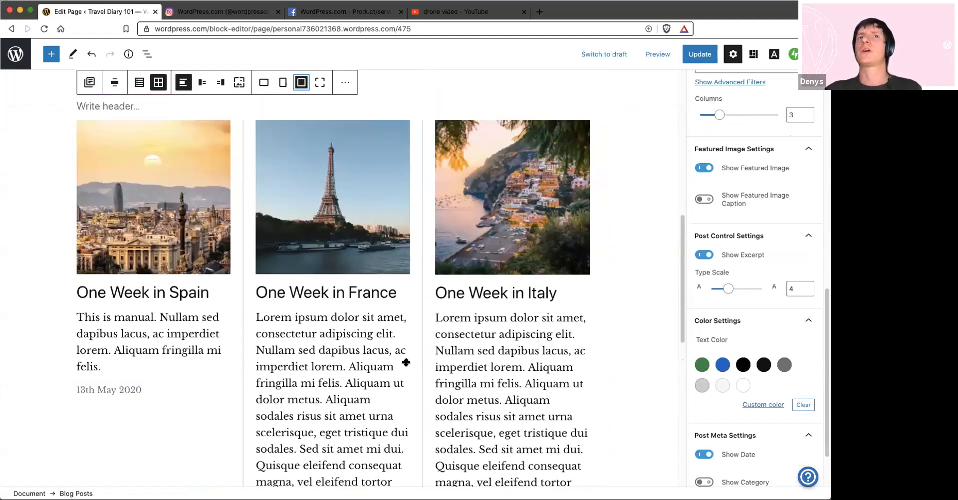
{"action": "scroll", "coordinate": [400, 390], "scroll_direction": "down", "scroll_amount": 5}
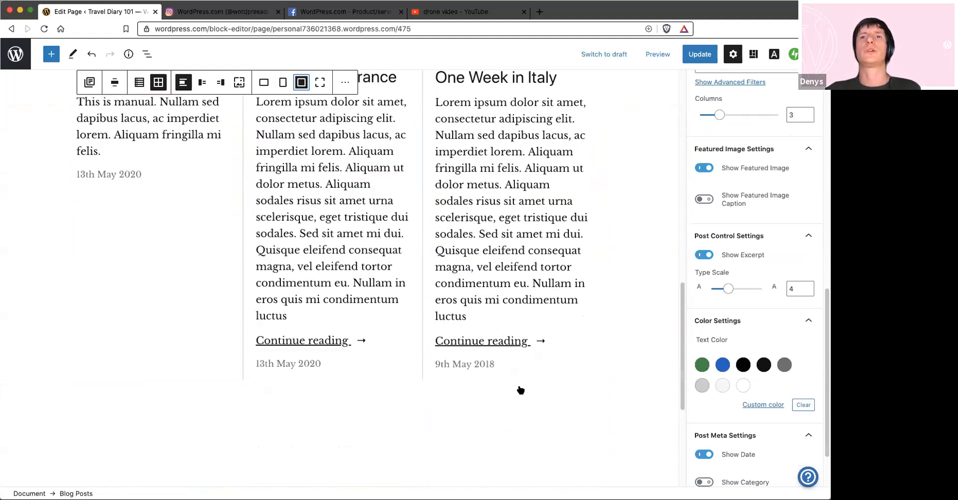
Add a Subscription Form block below the blog posts, searching the available blocks for "sub"
{"action": "scroll", "coordinate": [533, 394], "scroll_direction": "down", "scroll_amount": 3}
{"action": "left_click", "coordinate": [532, 393]}
{"action": "left_click", "coordinate": [530, 392]}
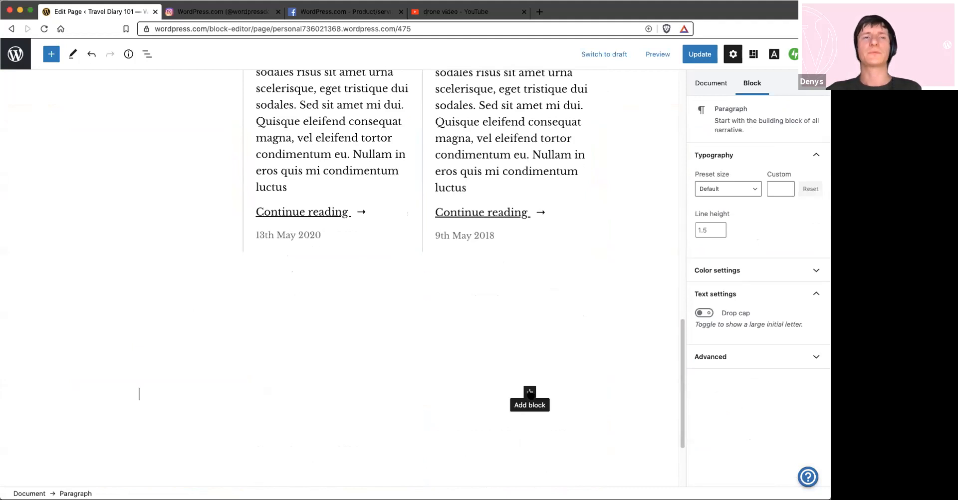
{"action": "left_click", "coordinate": [530, 393]}
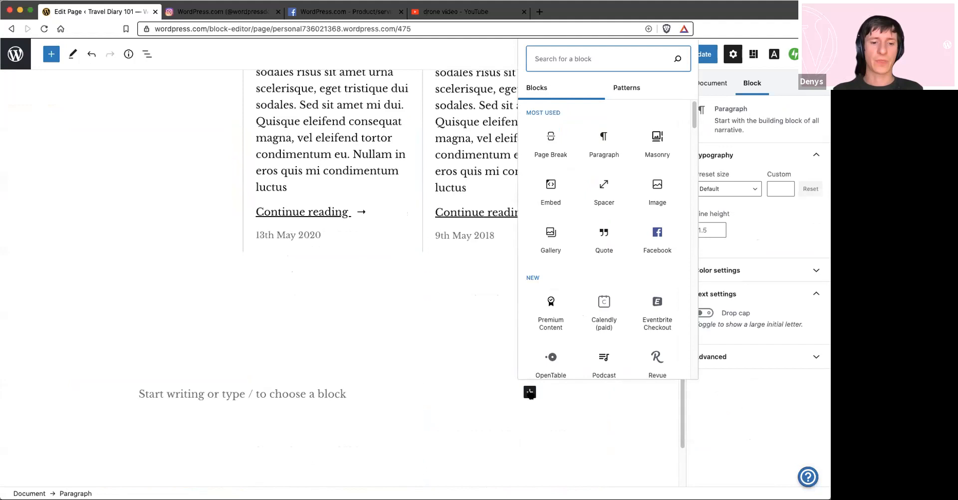
{"action": "type", "text": "sub"}
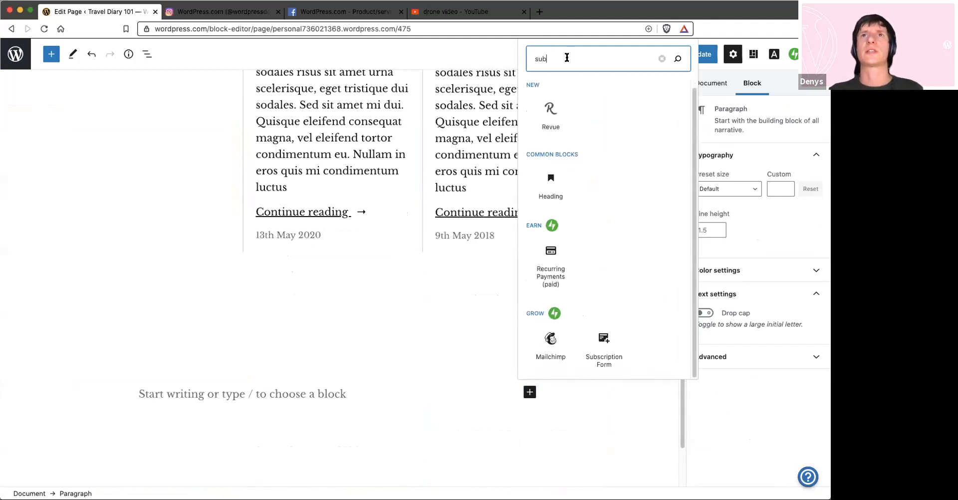
{"action": "left_click", "coordinate": [604, 348]}
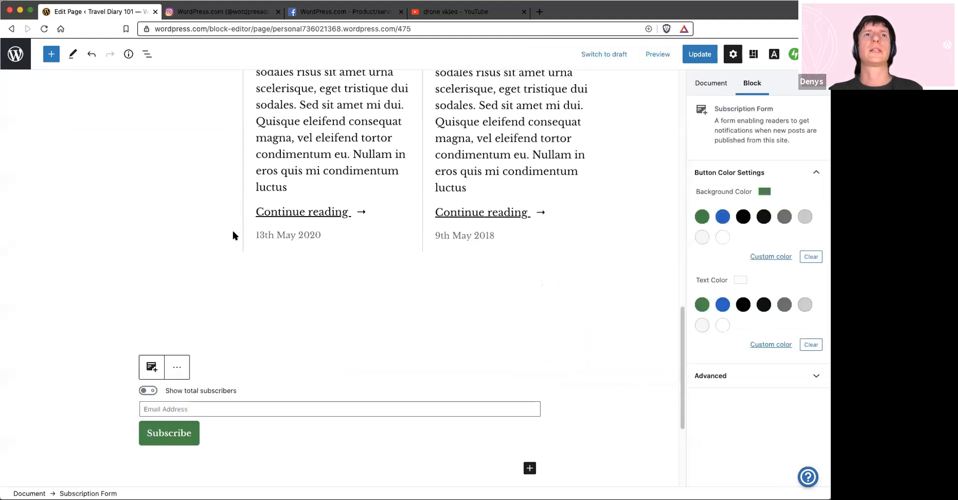
{"action": "scroll", "coordinate": [233, 236], "scroll_direction": "down", "scroll_amount": 3}
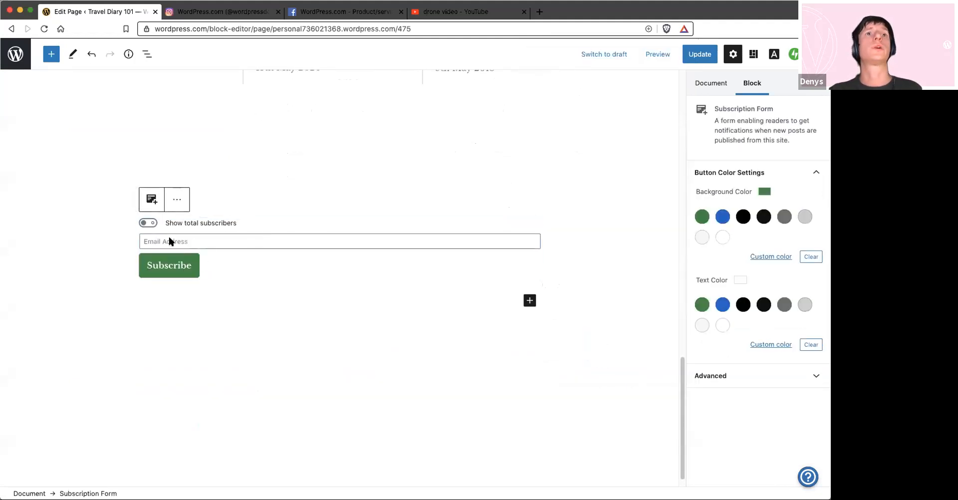
{"action": "left_click", "coordinate": [194, 267]}
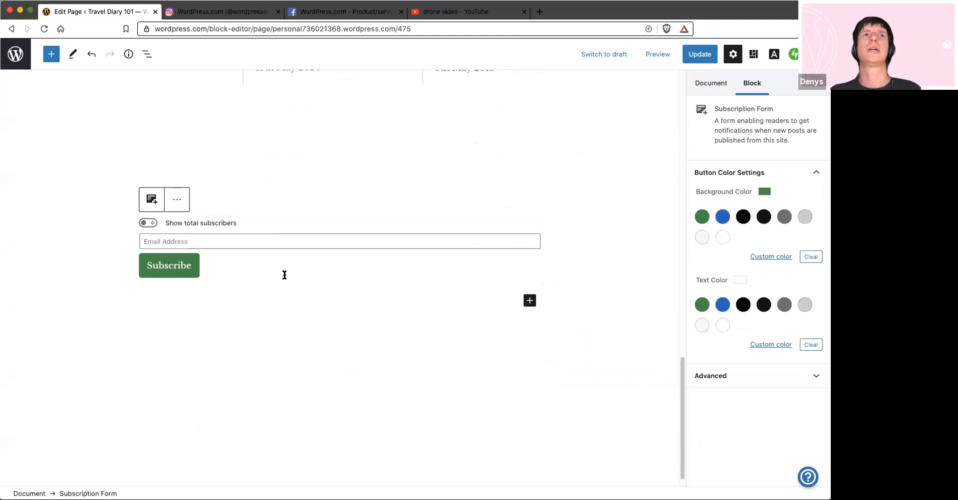
{"action": "left_click", "coordinate": [231, 227]}
{"action": "left_click", "coordinate": [210, 267]}
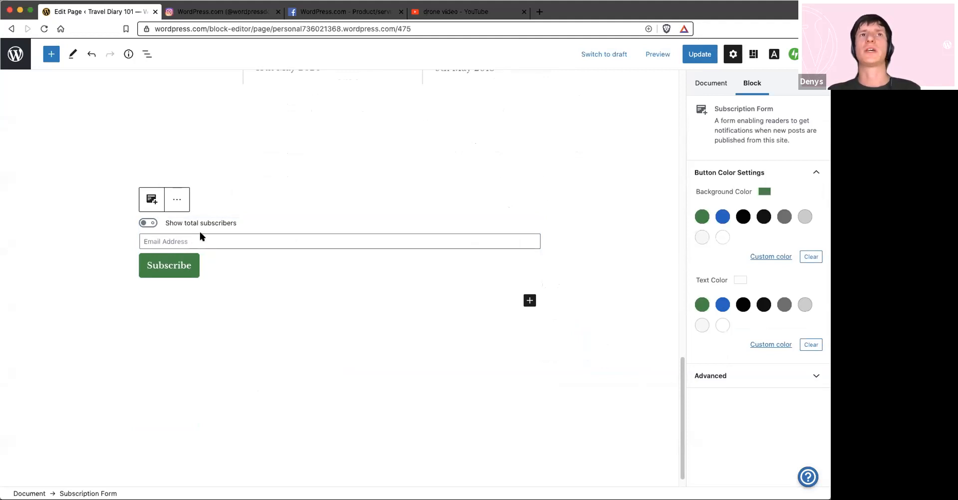
Search the available blocks for "sub" and examine the alternatives to the Subscription Form, such as Mailchimp
{"action": "left_click", "coordinate": [530, 300]}
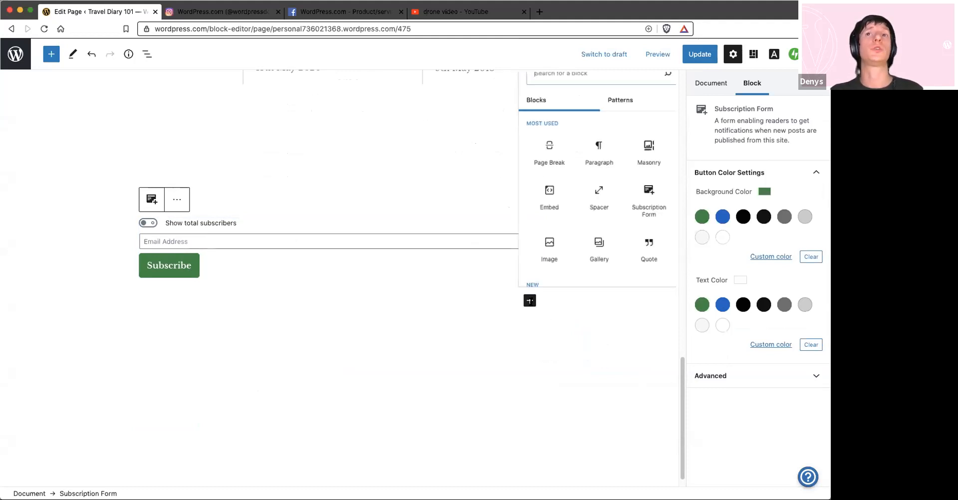
{"action": "type", "text": "sub"}
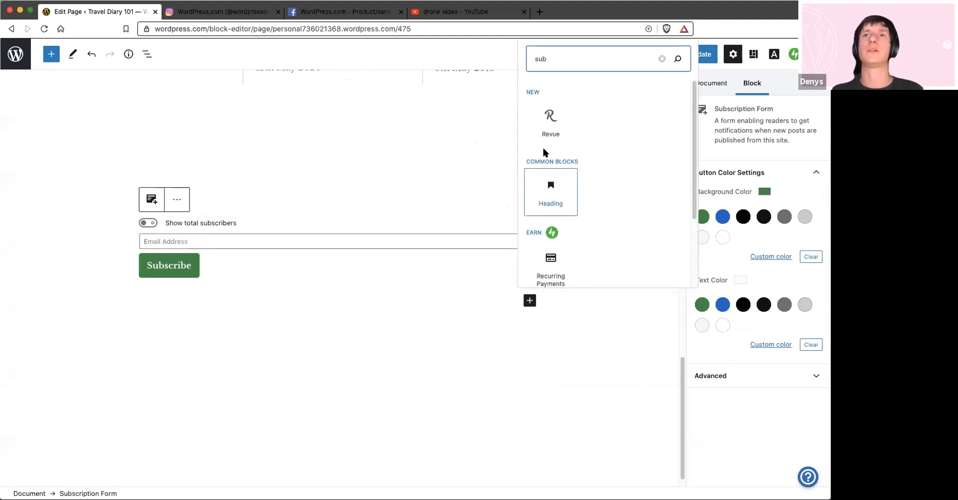
{"action": "scroll", "coordinate": [549, 174], "scroll_direction": "down", "scroll_amount": 3}
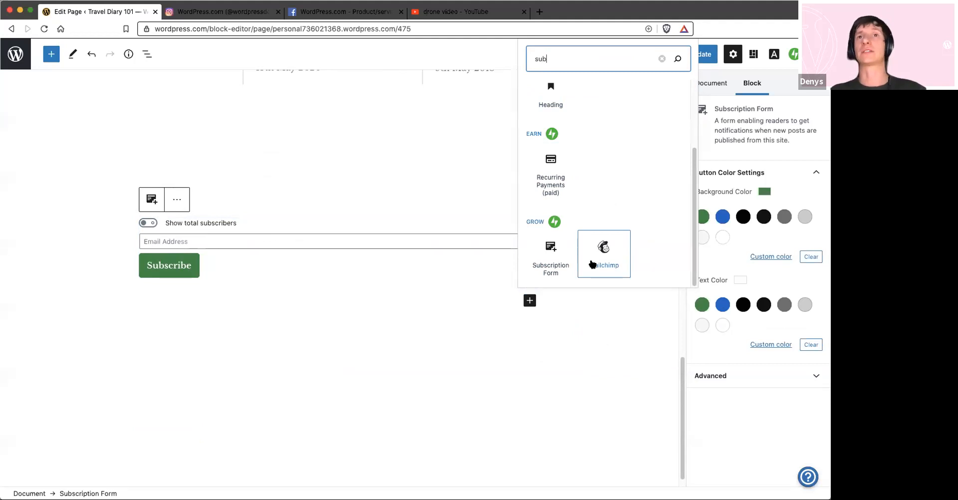
{"action": "left_click", "coordinate": [290, 251]}
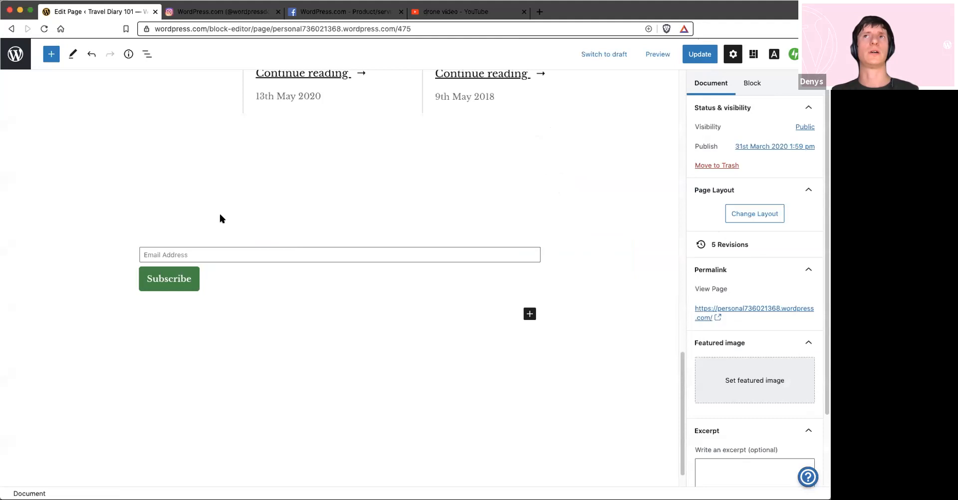
Update the homepage and return to the site's list of pages
{"action": "left_click", "coordinate": [699, 54]}
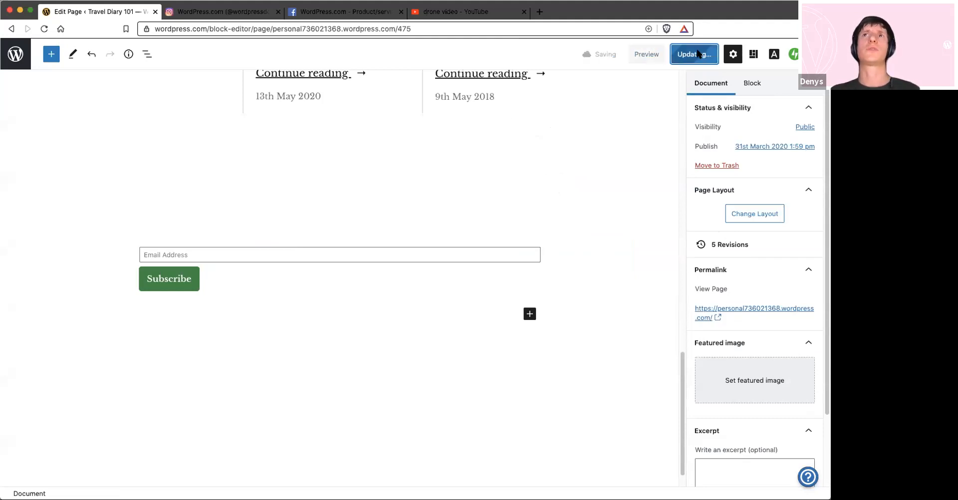
{"action": "left_click", "coordinate": [15, 55]}
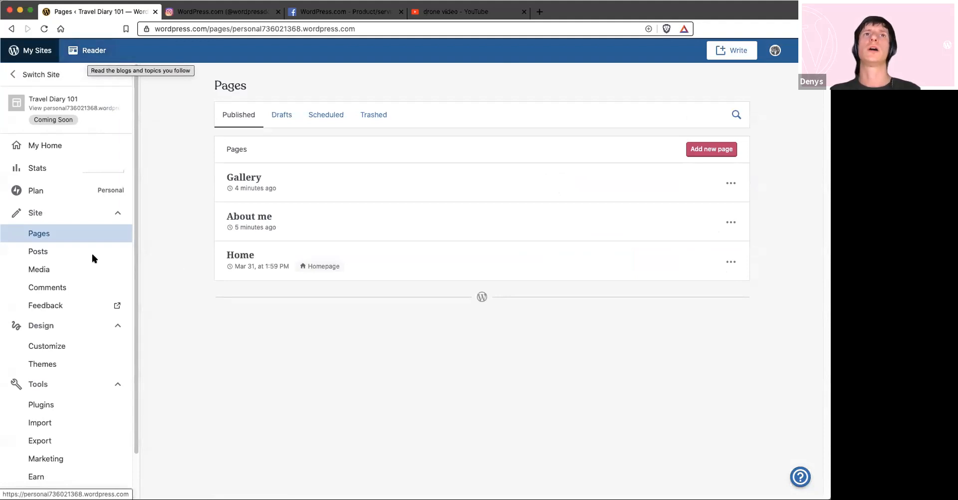
Search the Reader for "travel" and read the comments on the "Mind Travel: Architecture" post
{"action": "left_click", "coordinate": [96, 50]}
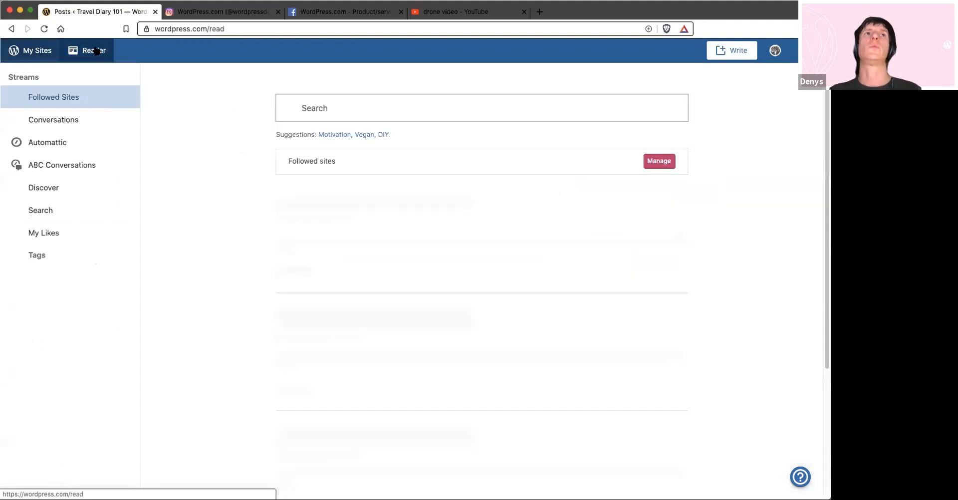
{"action": "left_click", "coordinate": [327, 107]}
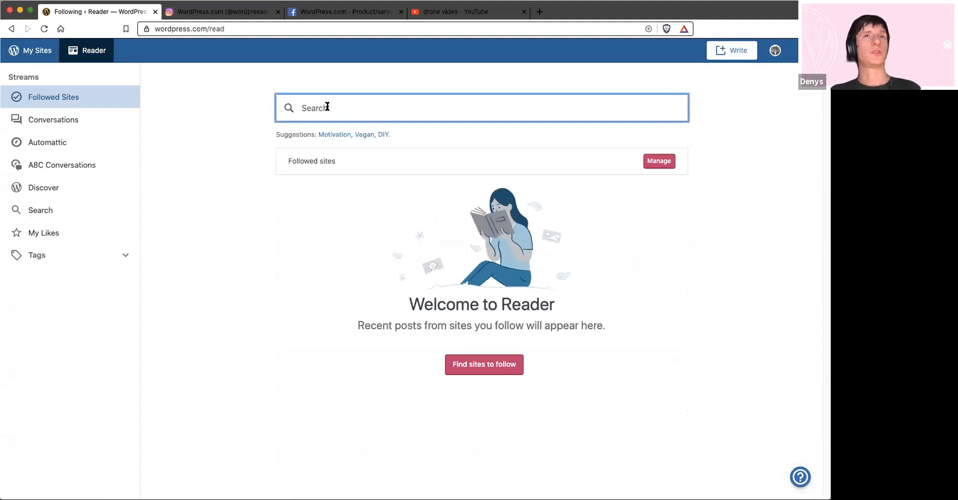
{"action": "type", "text": "tr"}
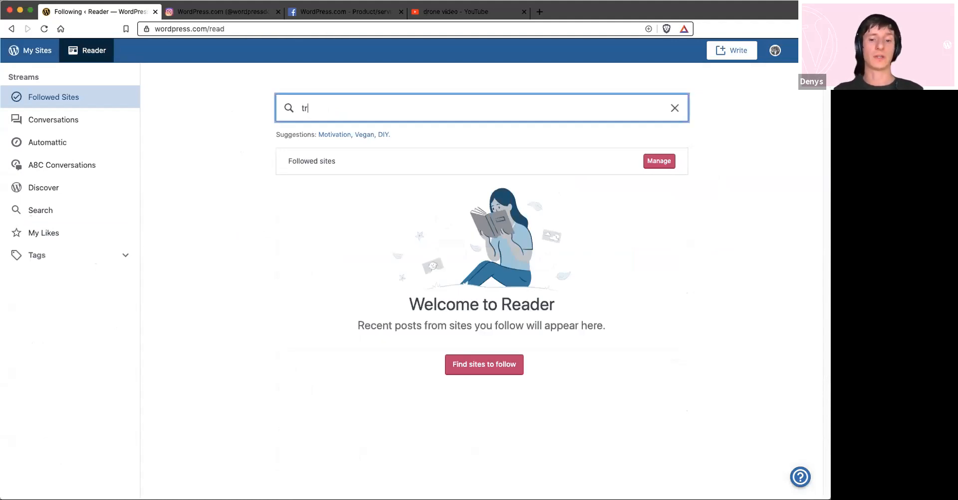
{"action": "type", "text": "avel"}
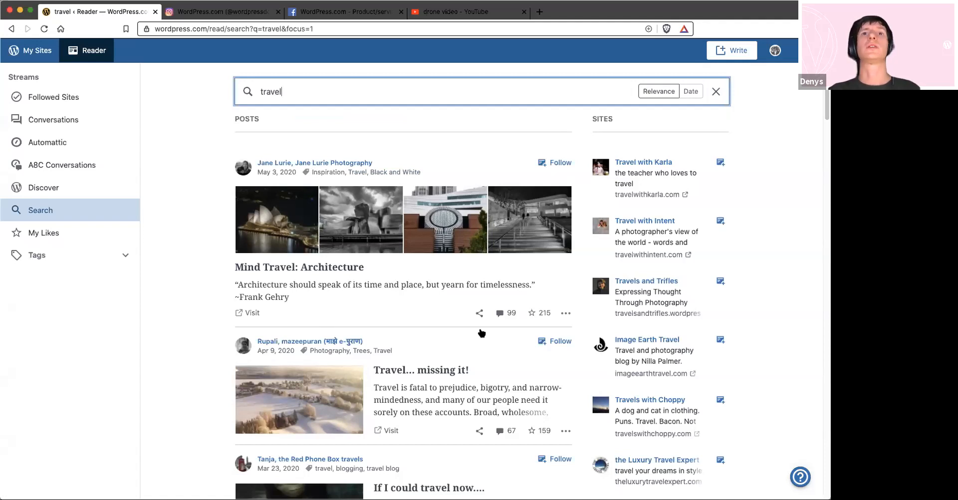
{"action": "left_click", "coordinate": [502, 315]}
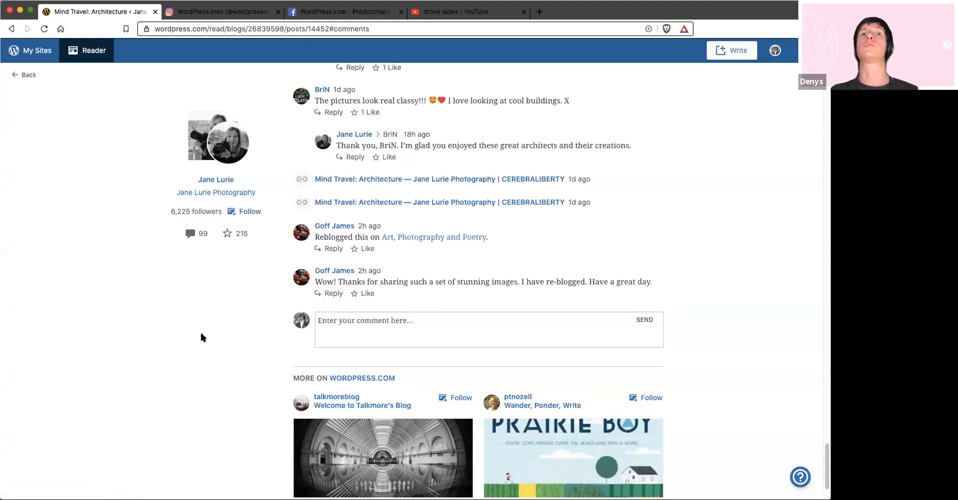
Follow the tag "travel" in the Reader
{"action": "left_click", "coordinate": [89, 52]}
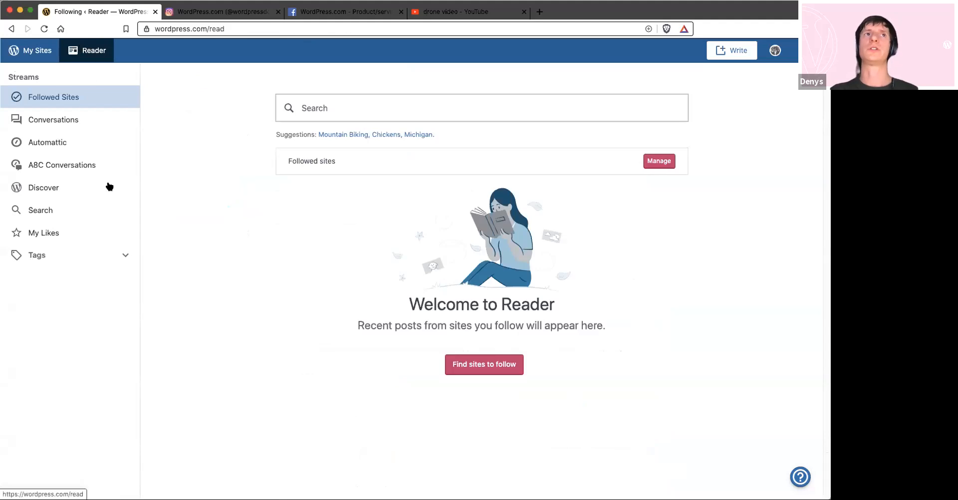
{"action": "left_click", "coordinate": [101, 254]}
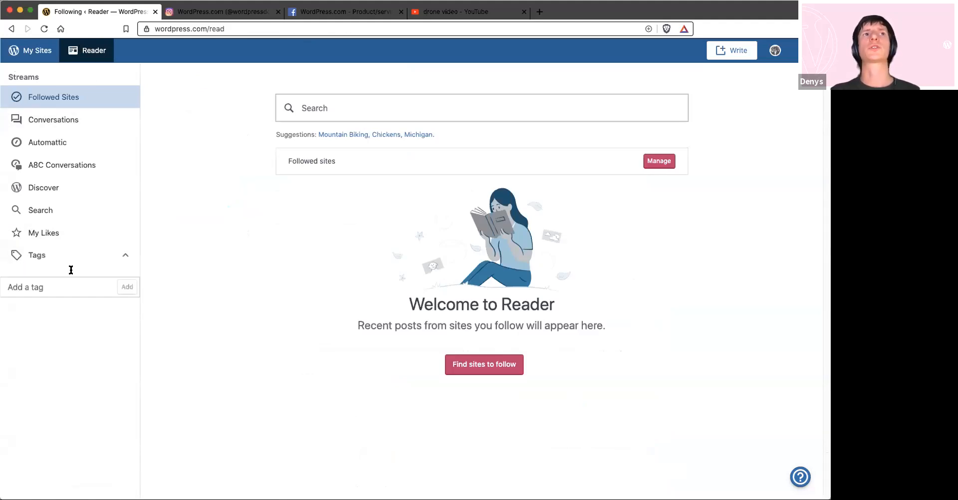
{"action": "left_click", "coordinate": [19, 287]}
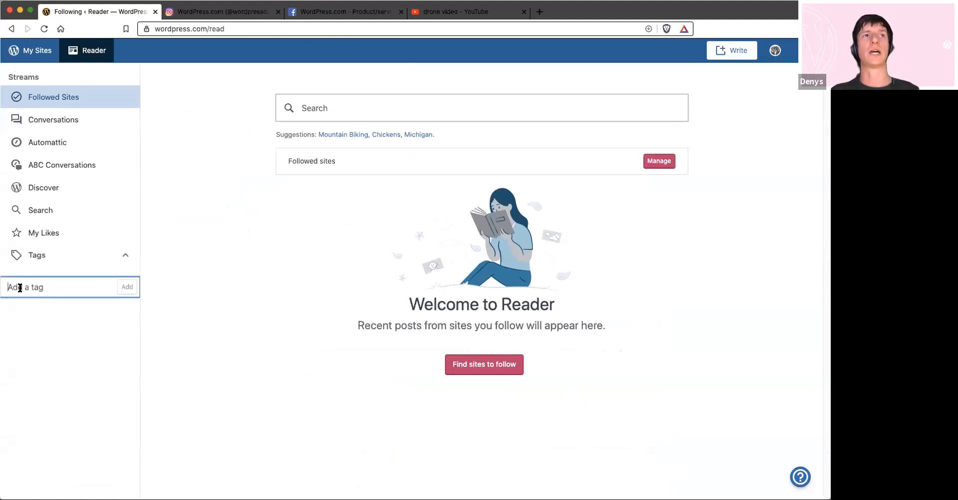
{"action": "type", "text": "travel,"}
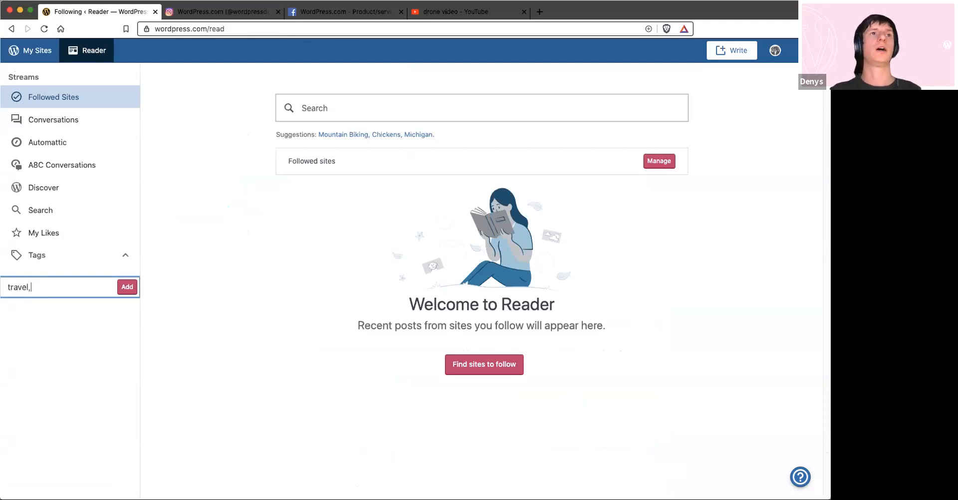
{"action": "left_click", "coordinate": [129, 287]}
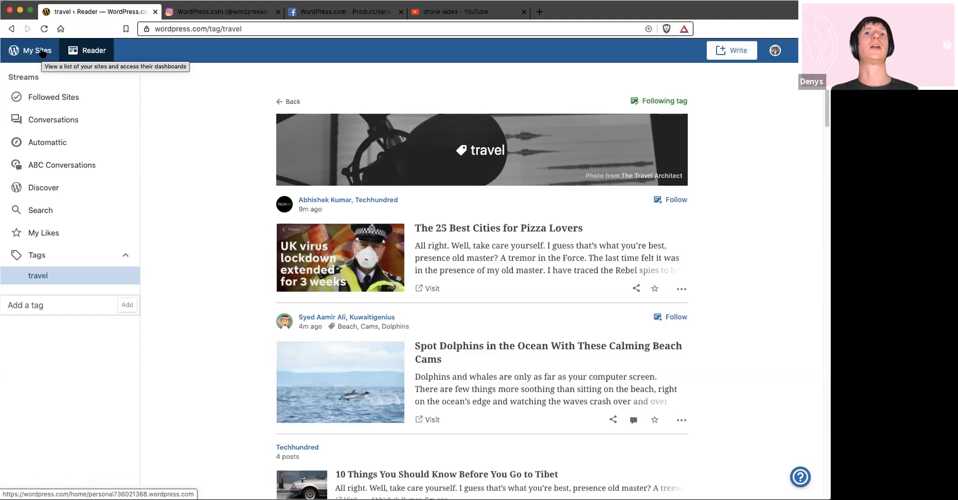
Examine the site's marketing tools, the Facebook connection details and the sharing button options
{"action": "left_click", "coordinate": [43, 53]}
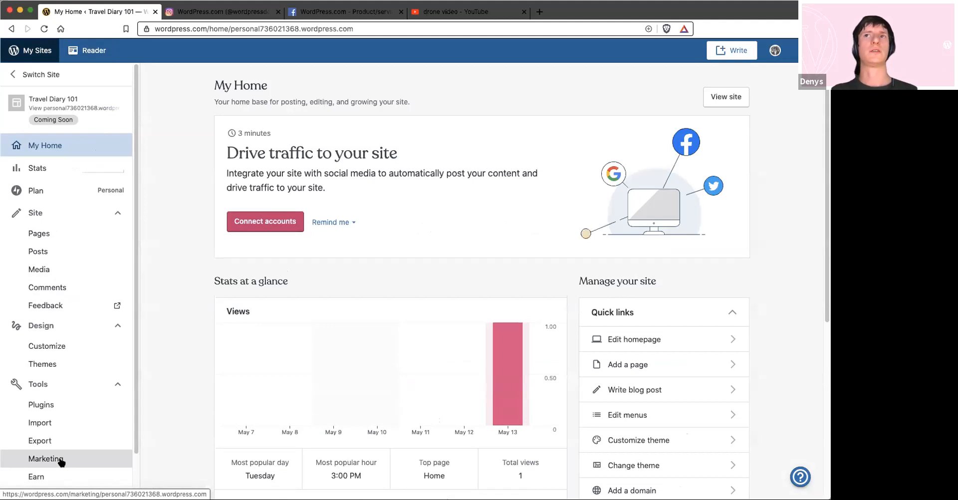
{"action": "left_click", "coordinate": [60, 461]}
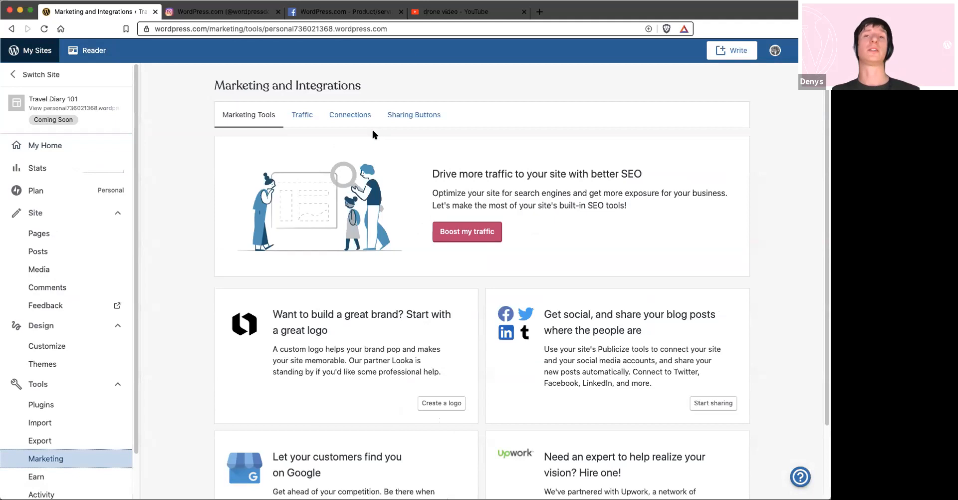
{"action": "left_click", "coordinate": [359, 119]}
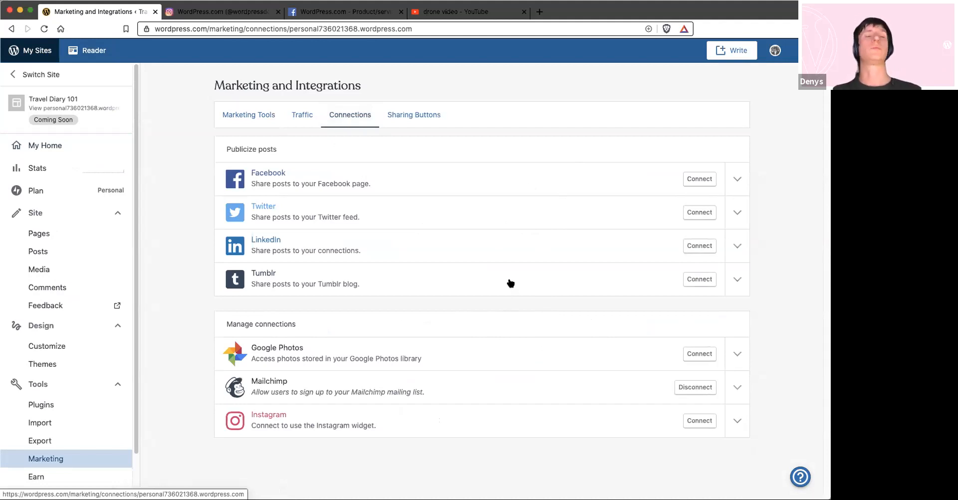
{"action": "left_click", "coordinate": [736, 178]}
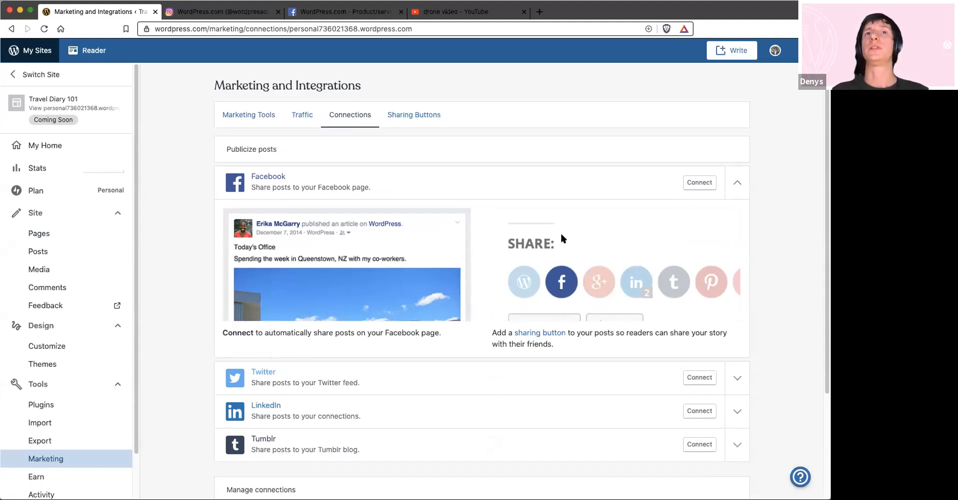
{"action": "left_click", "coordinate": [407, 116]}
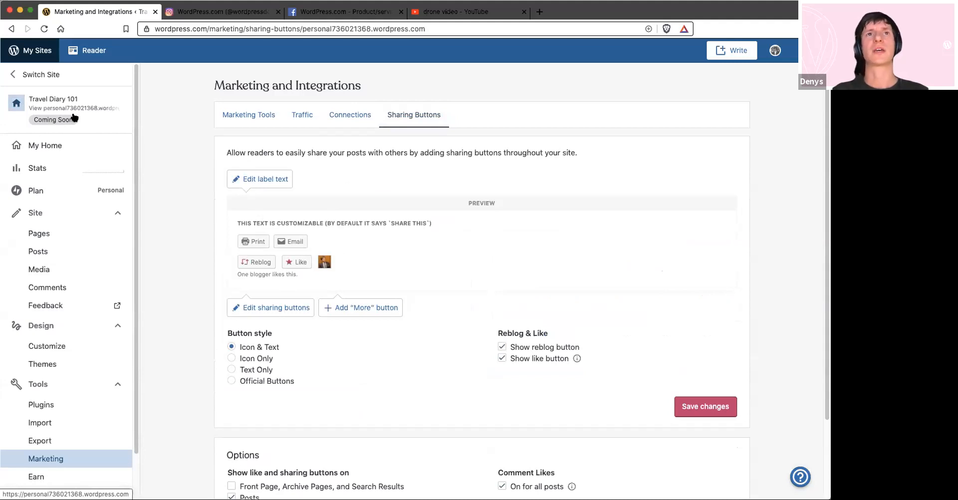
Set the site's privacy to Public in the general site settings and save the settings
{"action": "scroll", "coordinate": [58, 481], "scroll_direction": "down", "scroll_amount": 2}
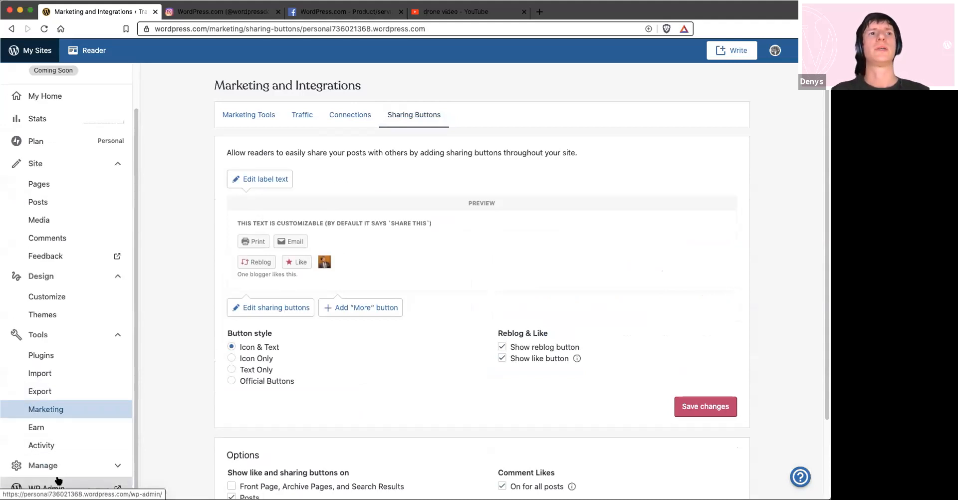
{"action": "left_click", "coordinate": [58, 466]}
{"action": "left_click", "coordinate": [59, 466]}
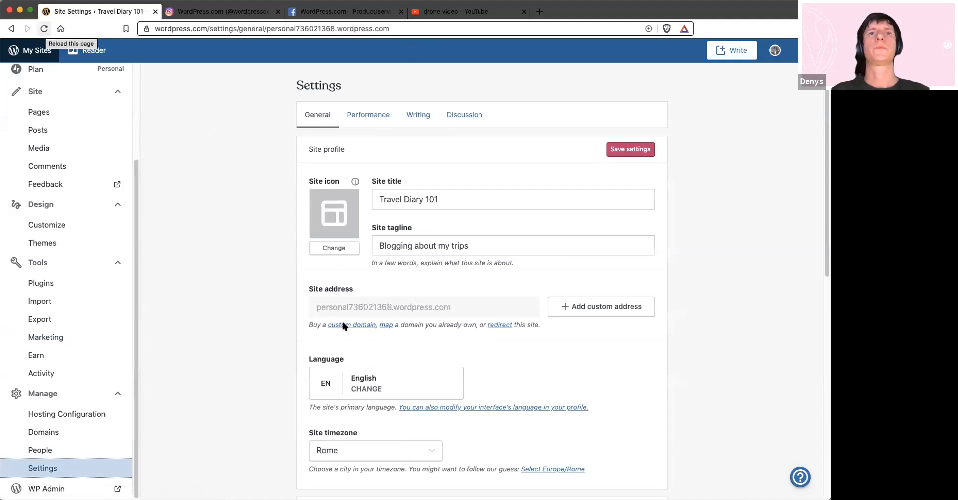
{"action": "scroll", "coordinate": [348, 323], "scroll_direction": "down", "scroll_amount": 10}
{"action": "scroll", "coordinate": [333, 194], "scroll_direction": "up", "scroll_amount": 10}
{"action": "scroll", "coordinate": [317, 218], "scroll_direction": "down", "scroll_amount": 10}
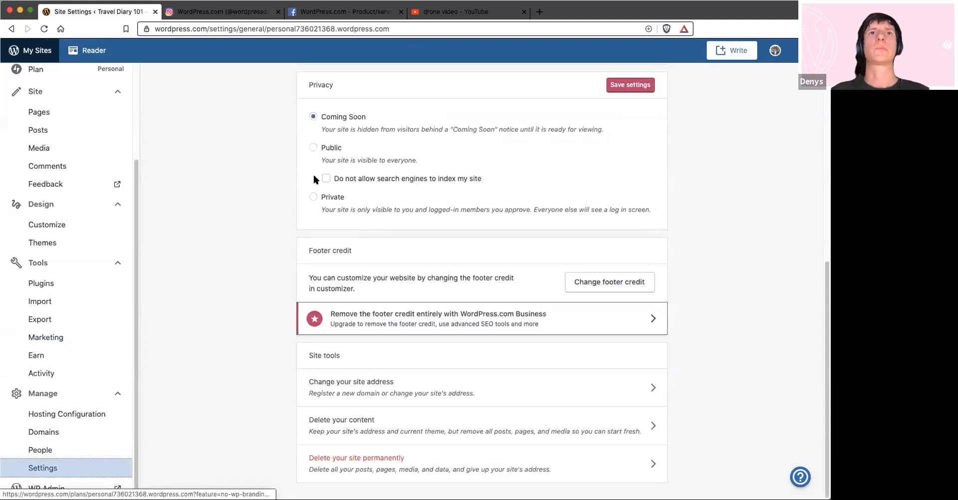
{"action": "scroll", "coordinate": [576, 135], "scroll_direction": "up", "scroll_amount": 1}
{"action": "left_click", "coordinate": [314, 176]}
{"action": "left_click", "coordinate": [626, 113]}
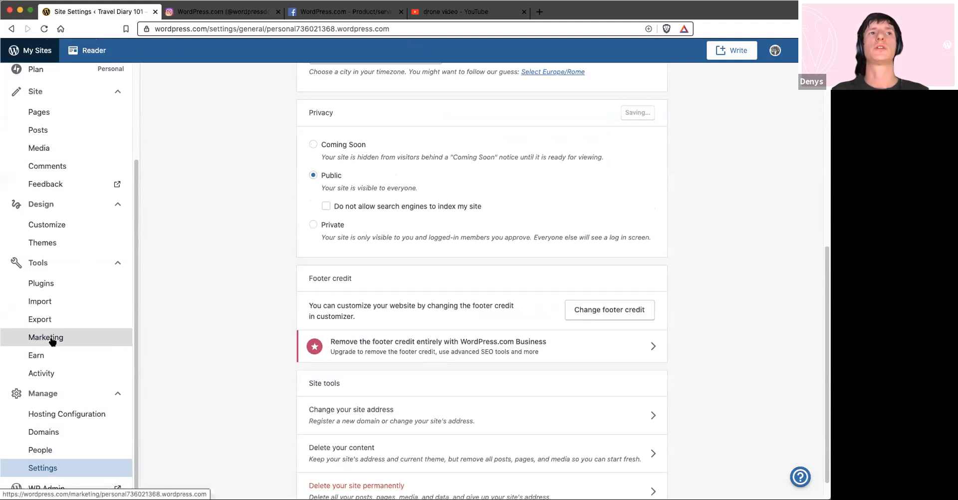
Set the sharing buttons' style to Icon Only and save the changes
{"action": "left_click", "coordinate": [400, 116]}
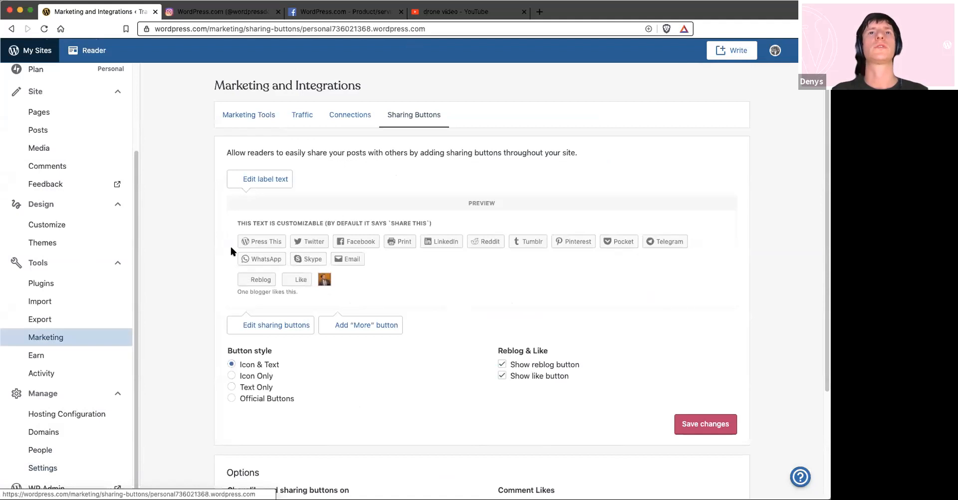
{"action": "left_click", "coordinate": [231, 377]}
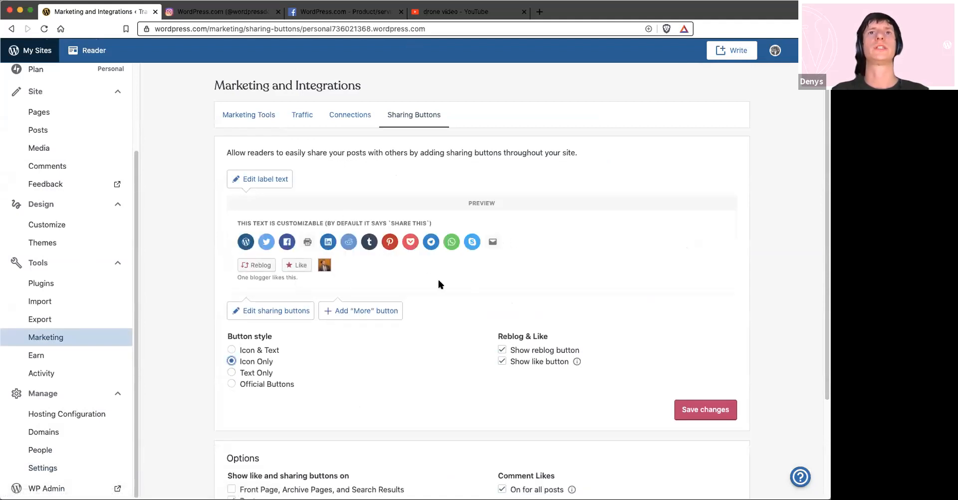
{"action": "left_click", "coordinate": [283, 310]}
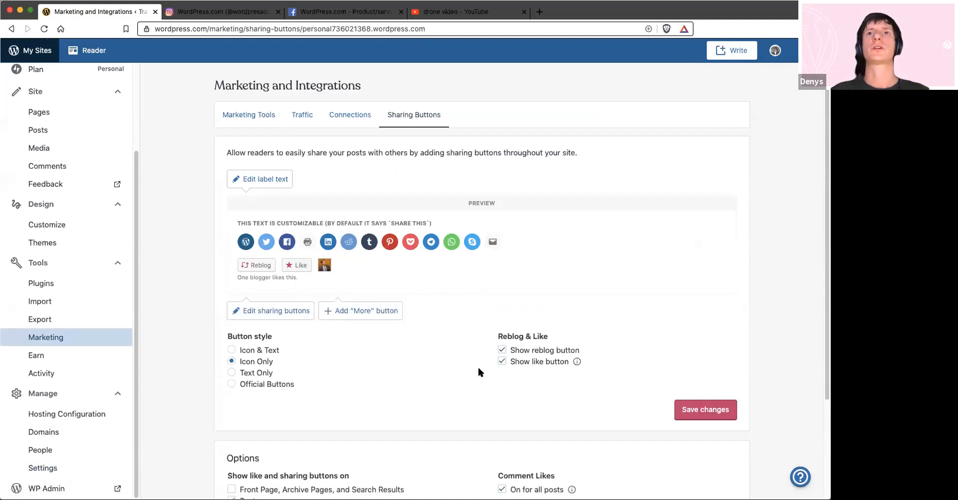
{"action": "scroll", "coordinate": [479, 370], "scroll_direction": "down", "scroll_amount": 2}
{"action": "left_click", "coordinate": [678, 298]}
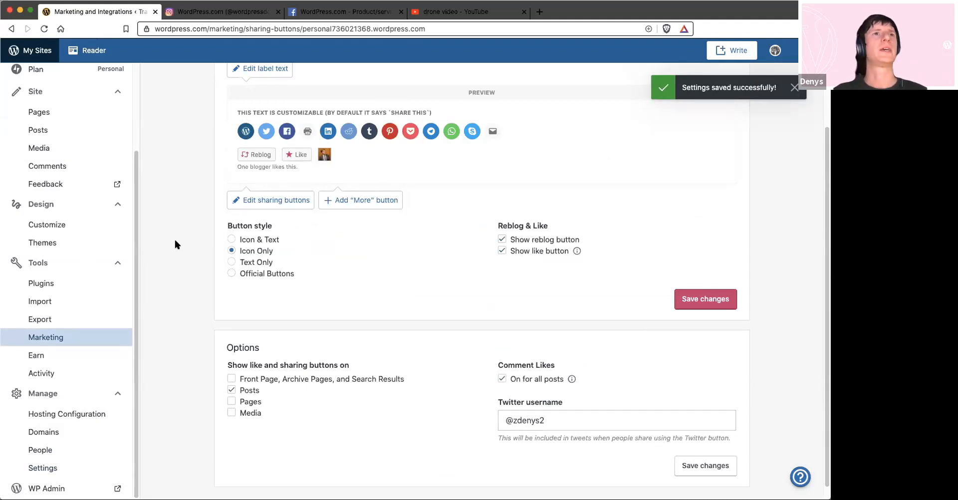
Preview the Travel Diary 101 site and examine the homepage from the header and cover down to the blog posts
{"action": "scroll", "coordinate": [175, 240], "scroll_direction": "up", "scroll_amount": 3}
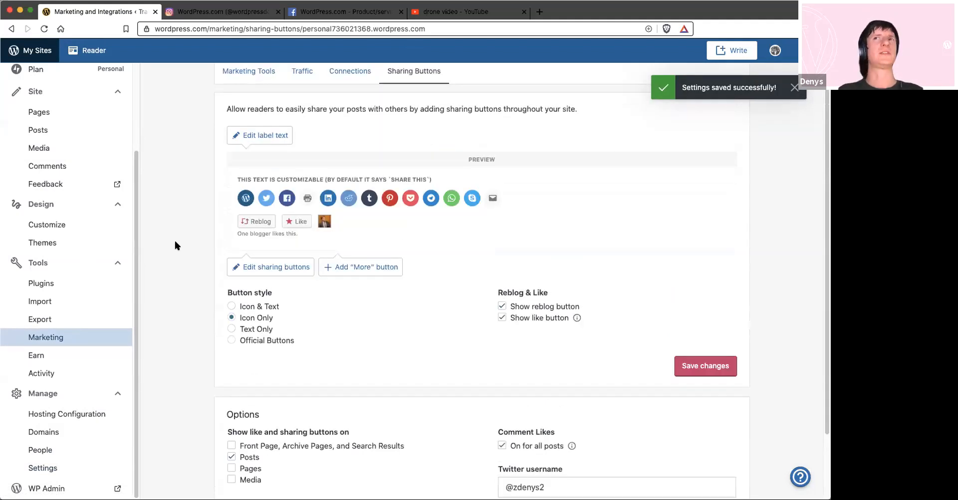
{"action": "scroll", "coordinate": [174, 242], "scroll_direction": "up", "scroll_amount": 2}
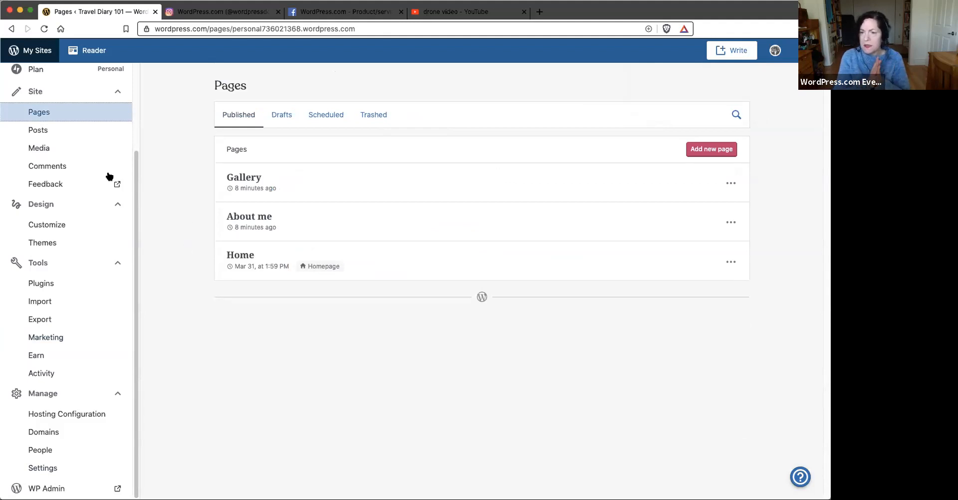
{"action": "left_click_drag", "start_coordinate": [133, 183], "coordinate": [134, 96]}
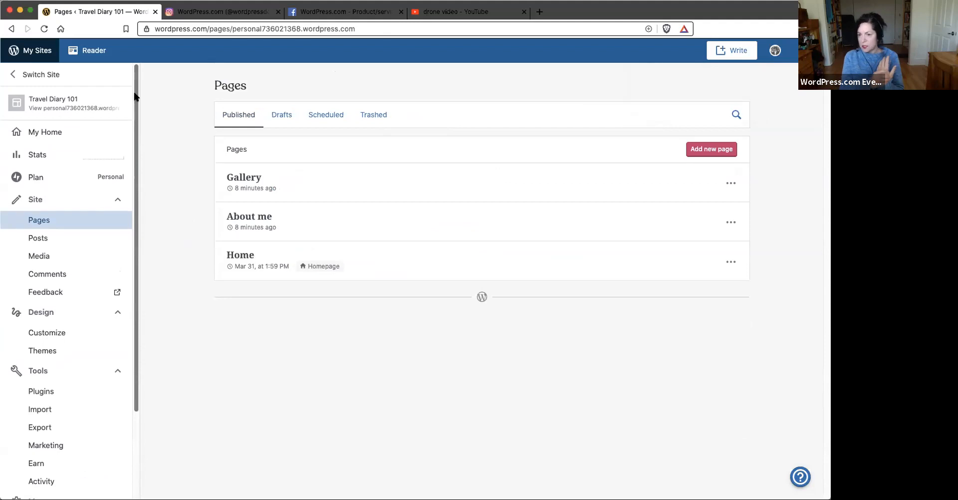
{"action": "left_click", "coordinate": [71, 104]}
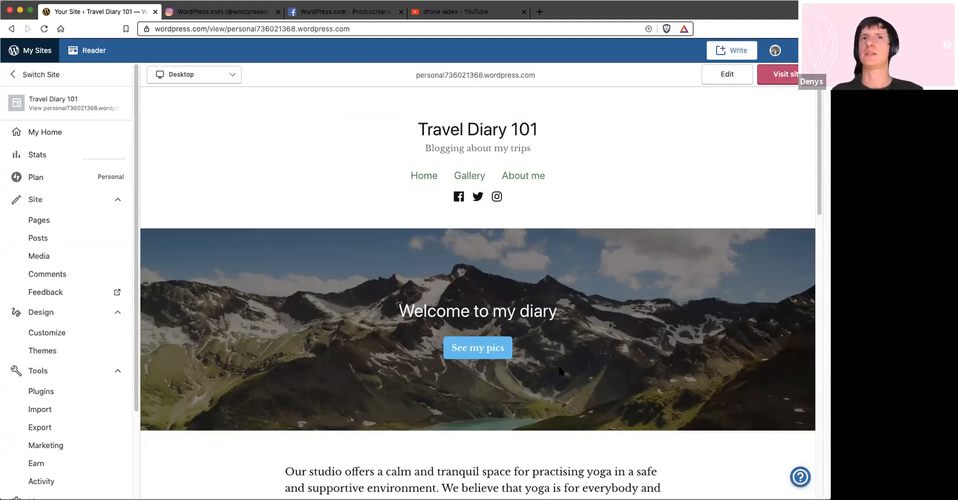
{"action": "scroll", "coordinate": [491, 346], "scroll_direction": "down", "scroll_amount": 3}
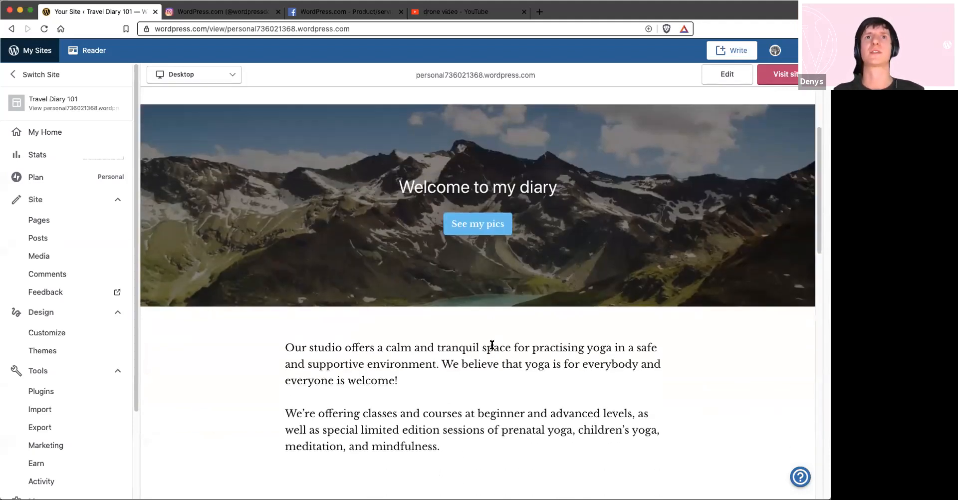
{"action": "scroll", "coordinate": [493, 346], "scroll_direction": "down", "scroll_amount": 6}
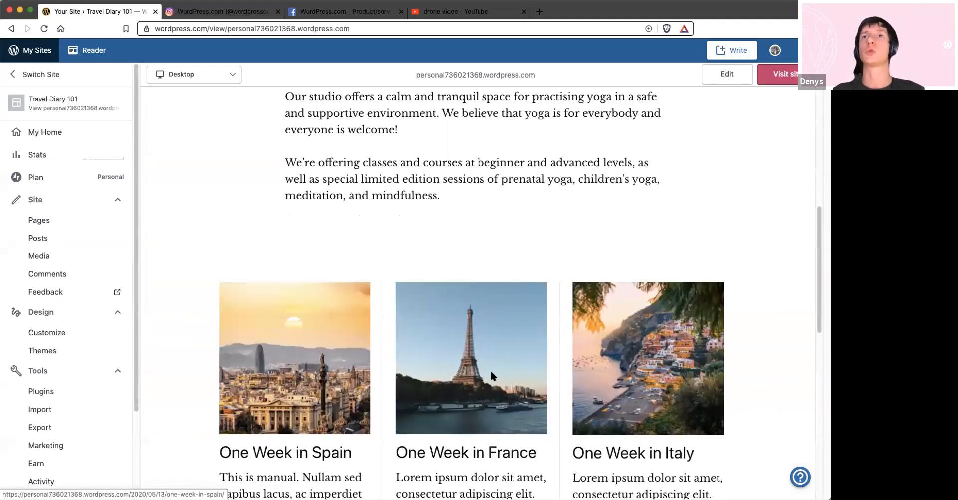
Create a new page named Blog in the customizer's homepage settings and assign it as the posts page
{"action": "scroll", "coordinate": [548, 307], "scroll_direction": "down", "scroll_amount": 4}
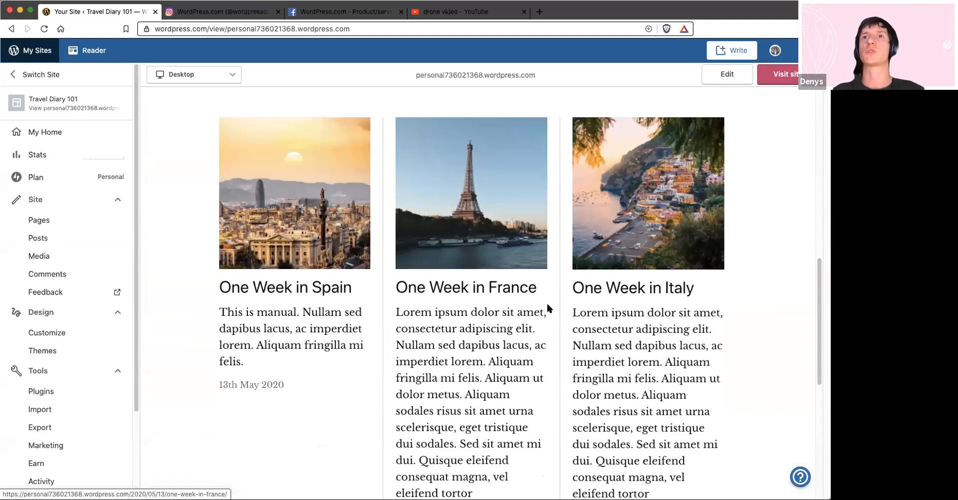
{"action": "scroll", "coordinate": [547, 303], "scroll_direction": "up", "scroll_amount": 10}
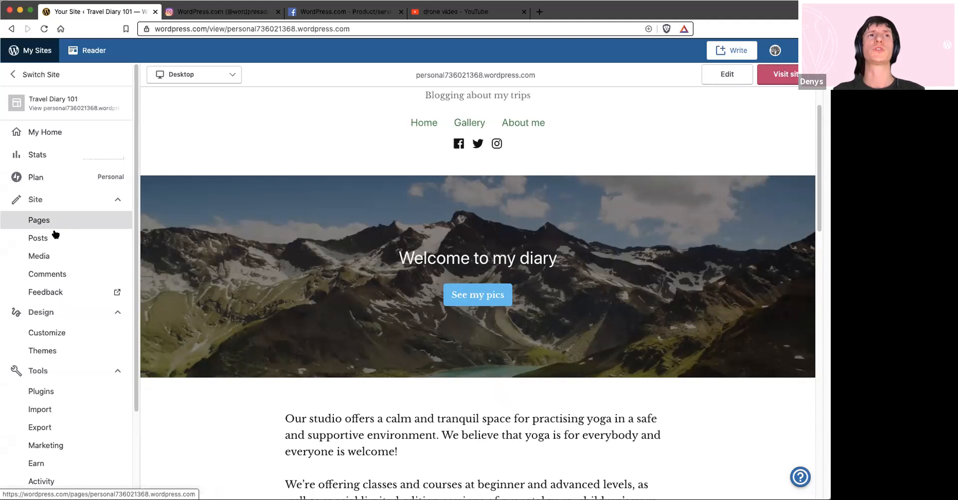
{"action": "left_click", "coordinate": [59, 336]}
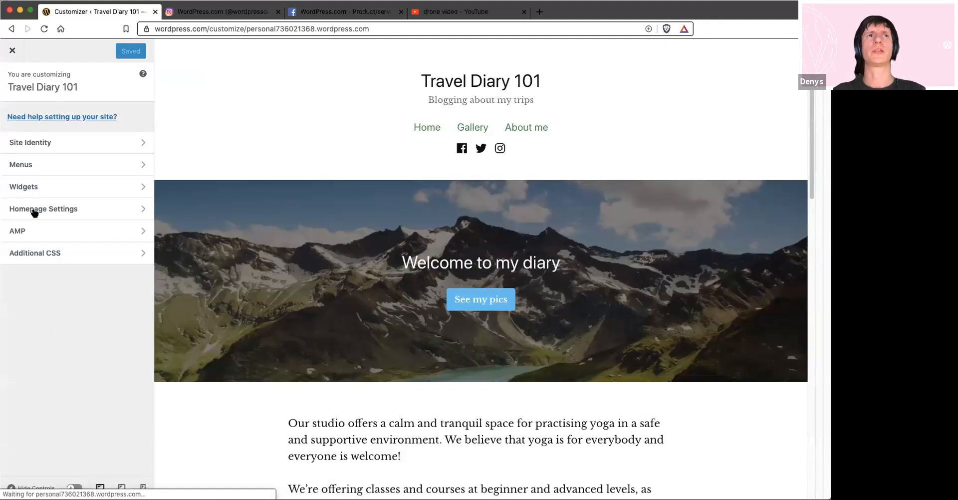
{"action": "left_click", "coordinate": [48, 208]}
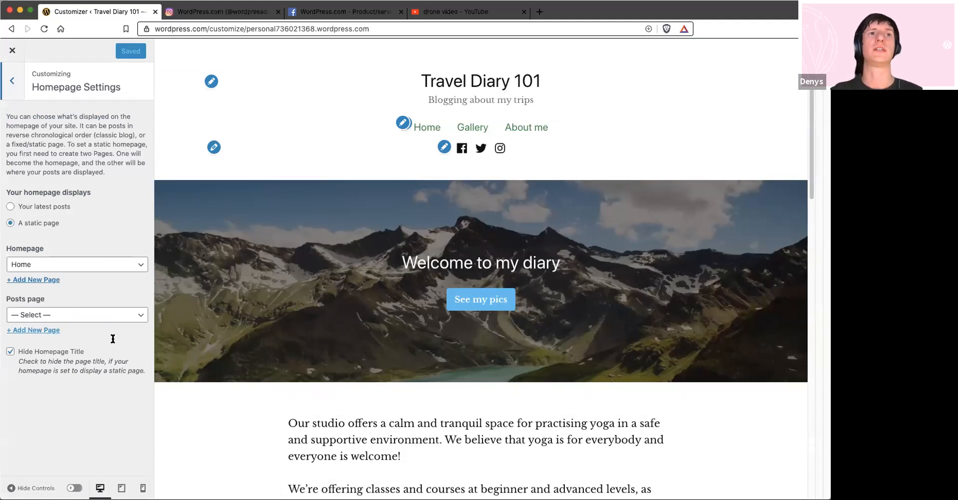
{"action": "left_click", "coordinate": [33, 330]}
{"action": "type", "text": "Bl"}
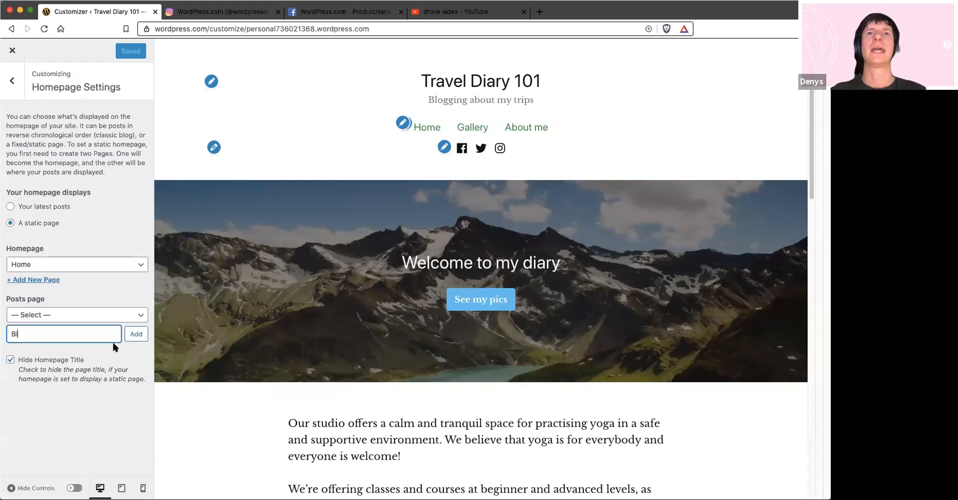
{"action": "type", "text": "og"}
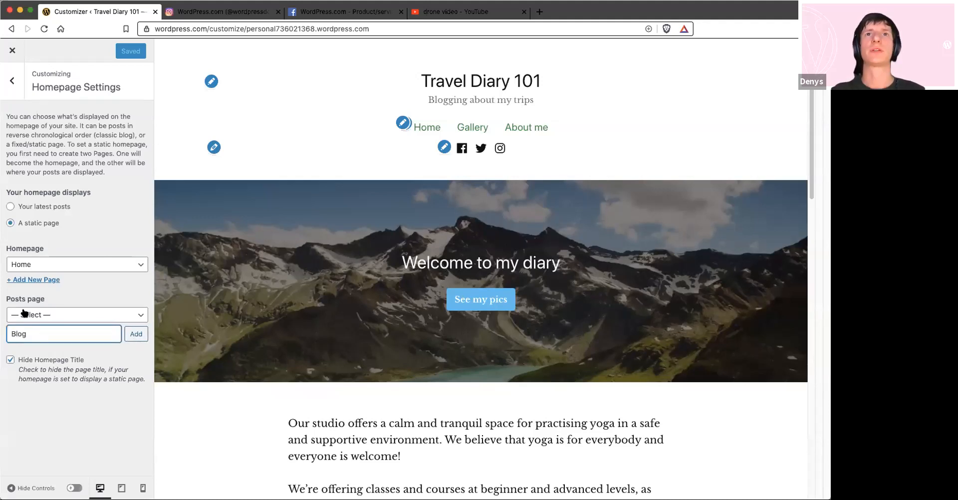
{"action": "key", "text": "Return"}
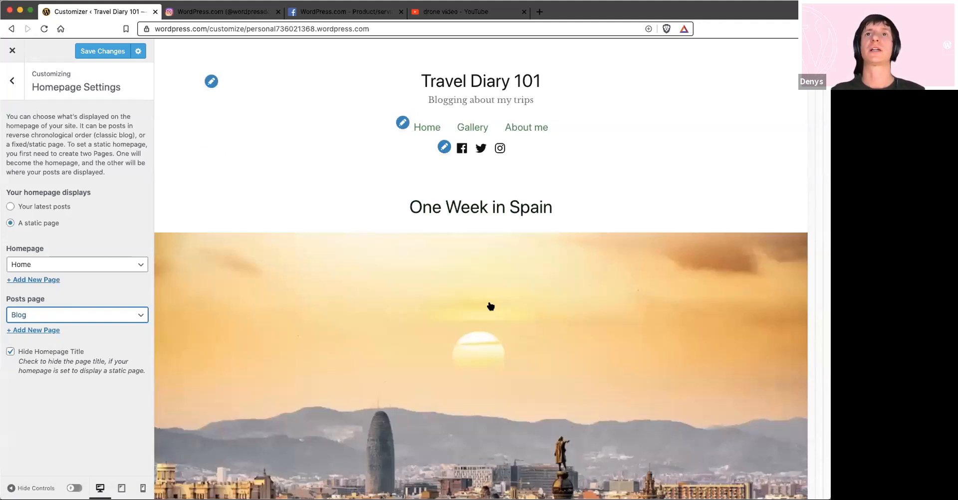
Add the Blog page to the Main Menu, save the changes and view the blog posts in the preview
{"action": "scroll", "coordinate": [490, 302], "scroll_direction": "down", "scroll_amount": 10}
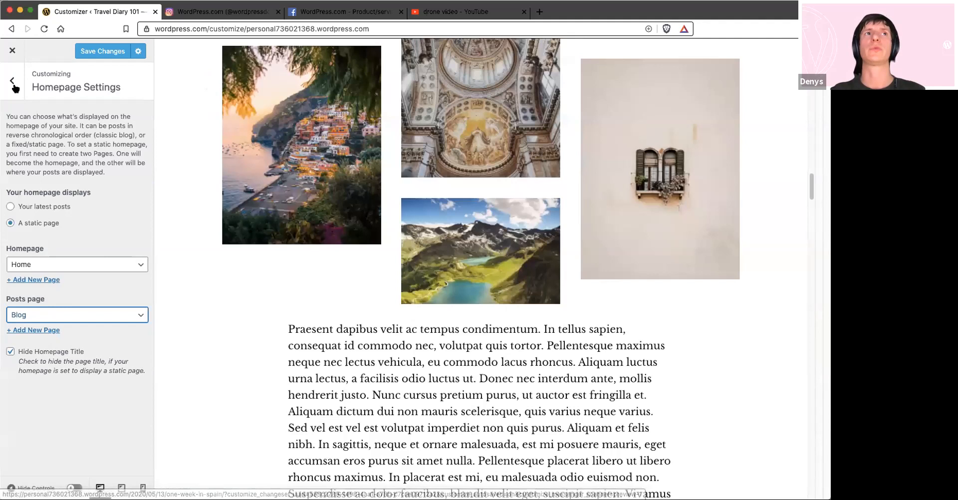
{"action": "left_click", "coordinate": [13, 83]}
{"action": "left_click", "coordinate": [53, 142]}
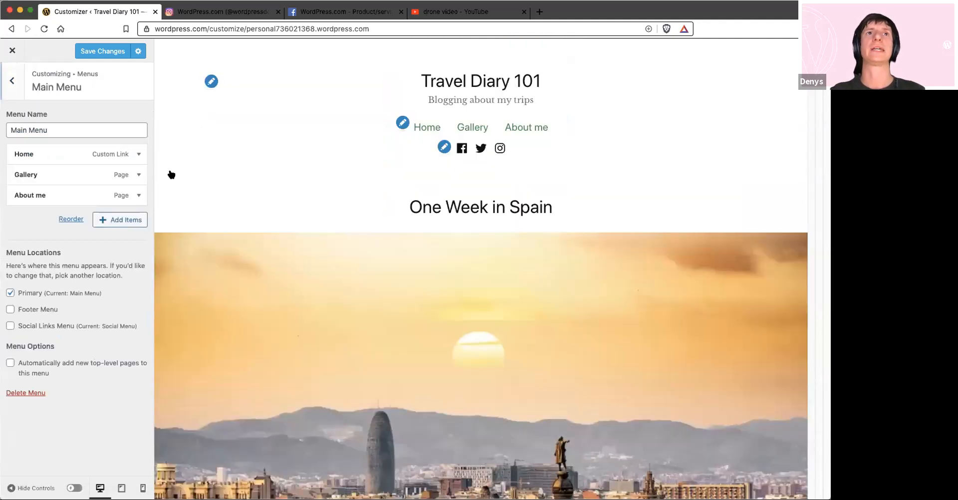
{"action": "left_click", "coordinate": [140, 220]}
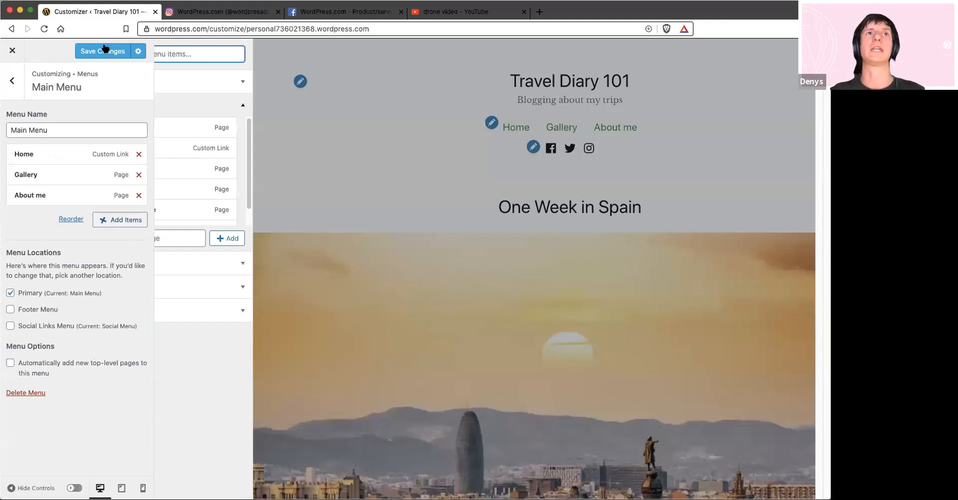
{"action": "left_click", "coordinate": [172, 170]}
{"action": "left_click", "coordinate": [560, 129]}
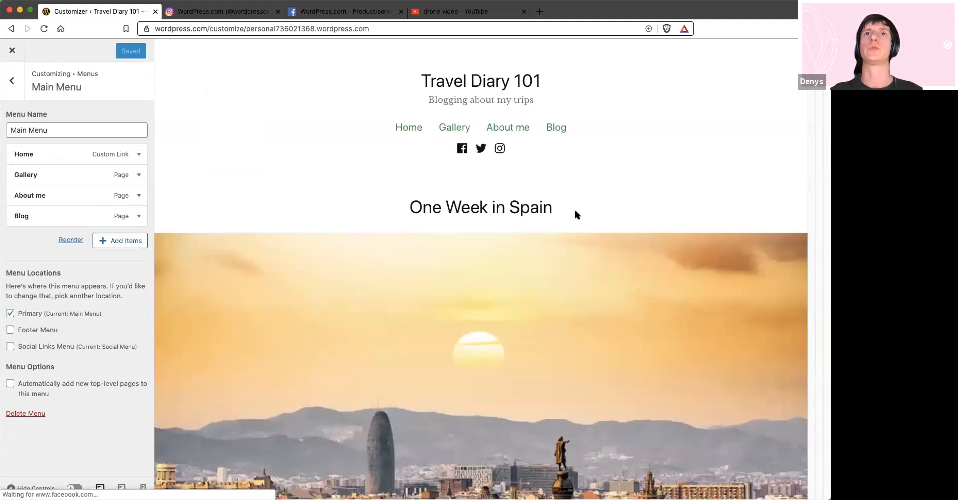
{"action": "scroll", "coordinate": [575, 210], "scroll_direction": "down", "scroll_amount": 6}
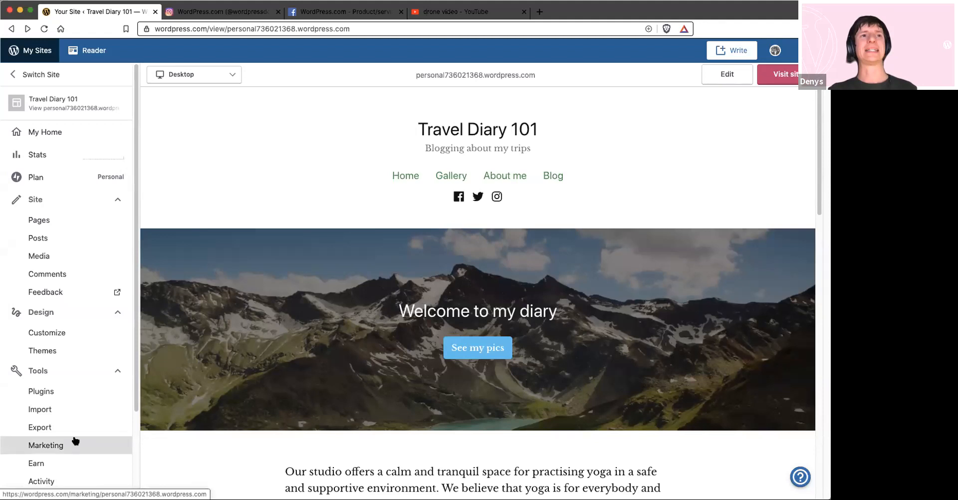
Search the help for "seo" and view the connections in the site's marketing settings
{"action": "left_click", "coordinate": [799, 476]}
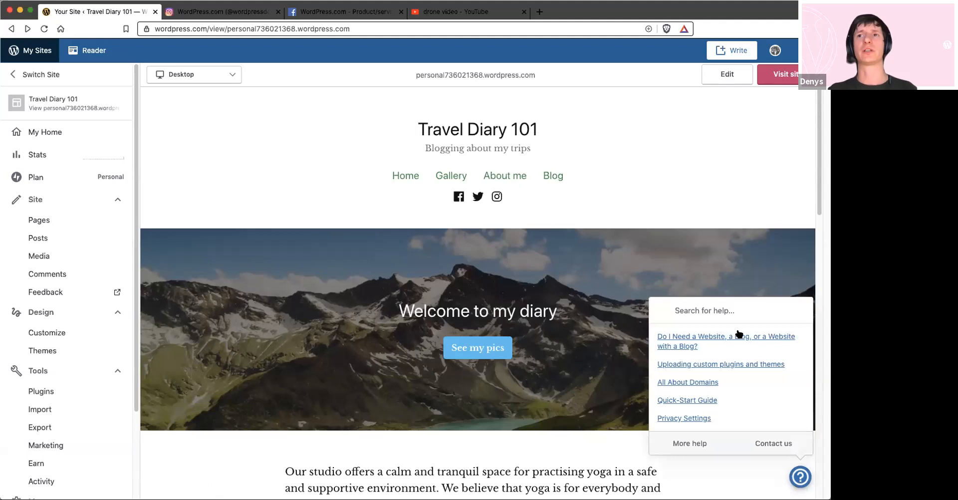
{"action": "left_click", "coordinate": [714, 313]}
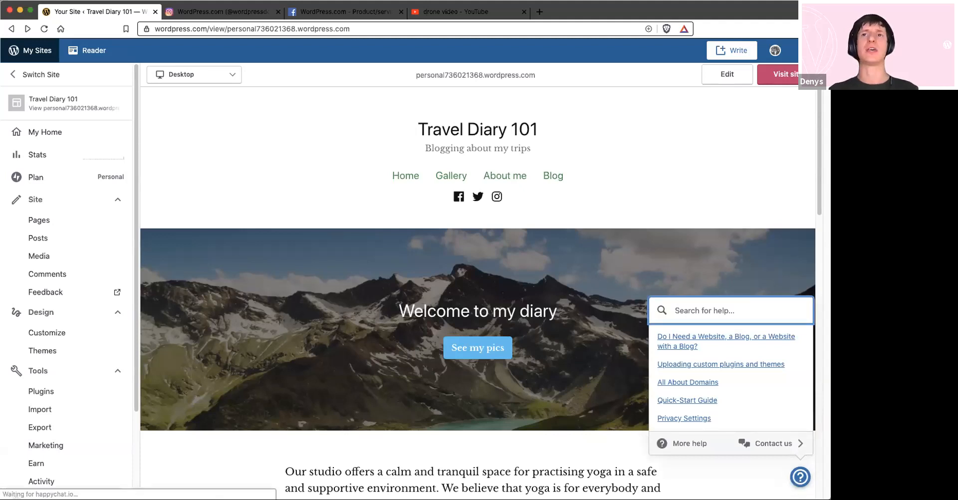
{"action": "type", "text": "seo"}
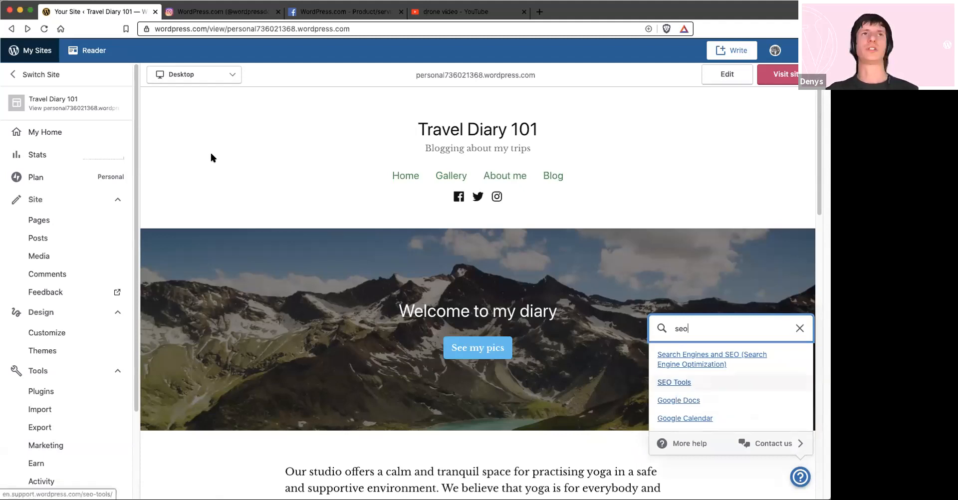
{"action": "left_click", "coordinate": [81, 54]}
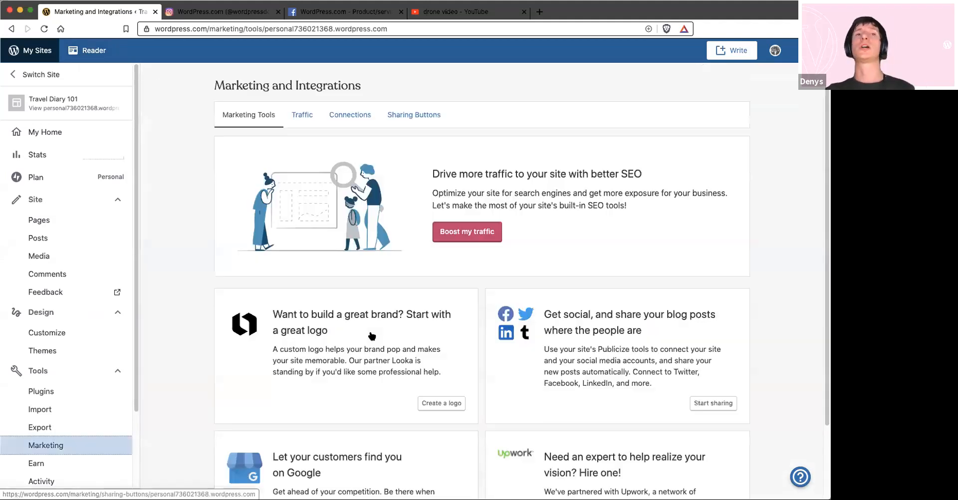
{"action": "left_click", "coordinate": [350, 115]}
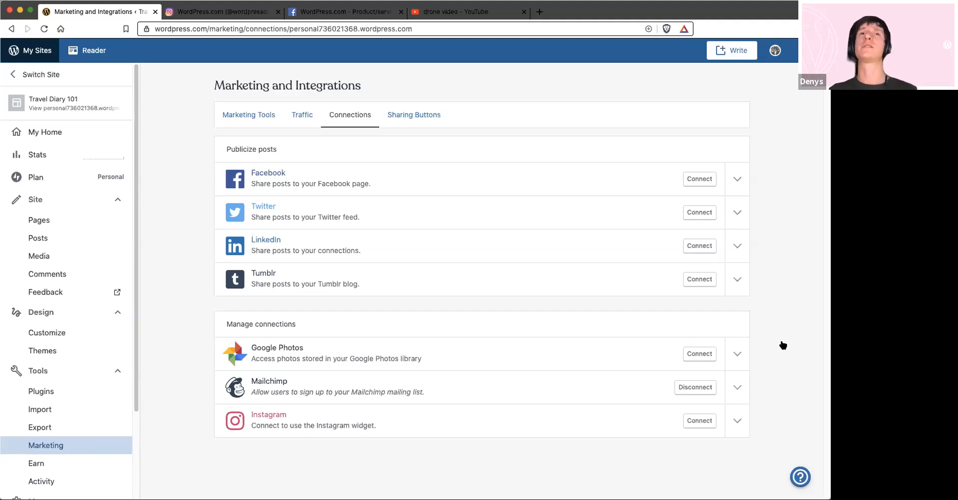
Open the help article on Search Engines and SEO and read its sections down to the common search engine questions
{"action": "left_click", "coordinate": [801, 479]}
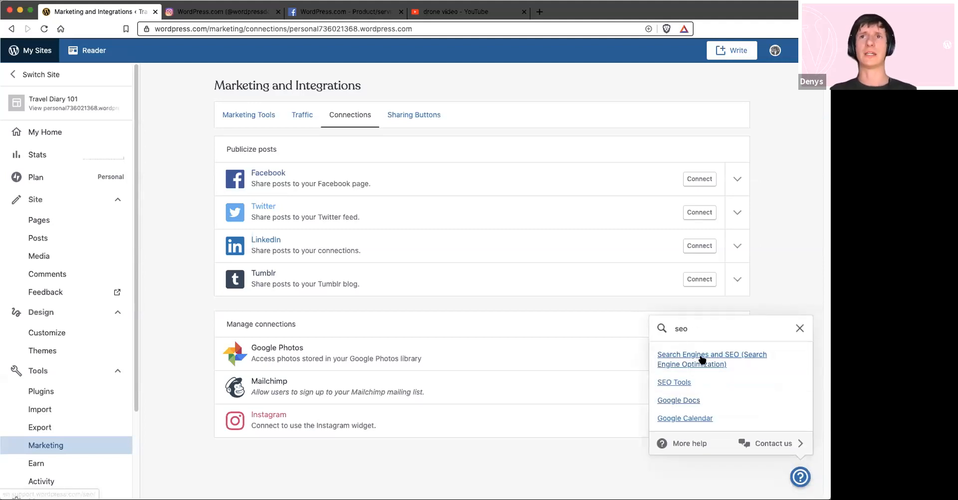
{"action": "left_click", "coordinate": [696, 363], "text": "super"}
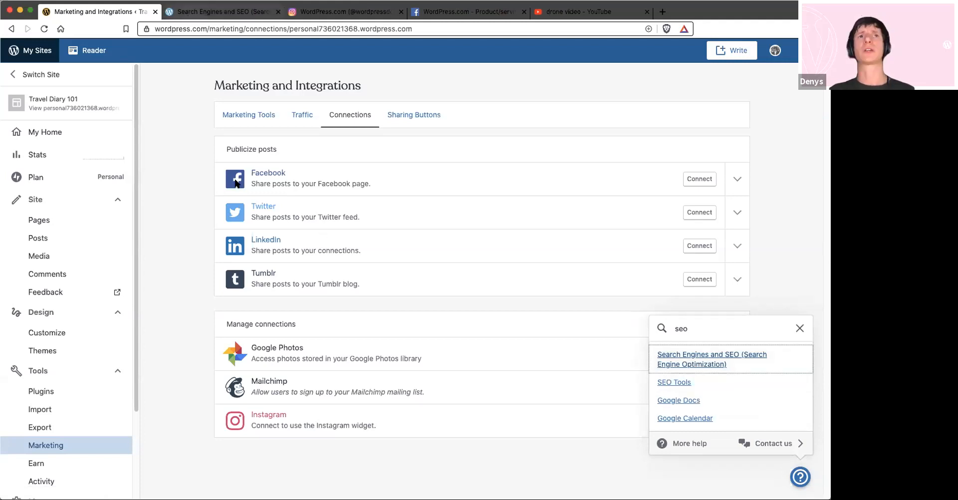
{"action": "key", "text": "ctrl+Tab"}
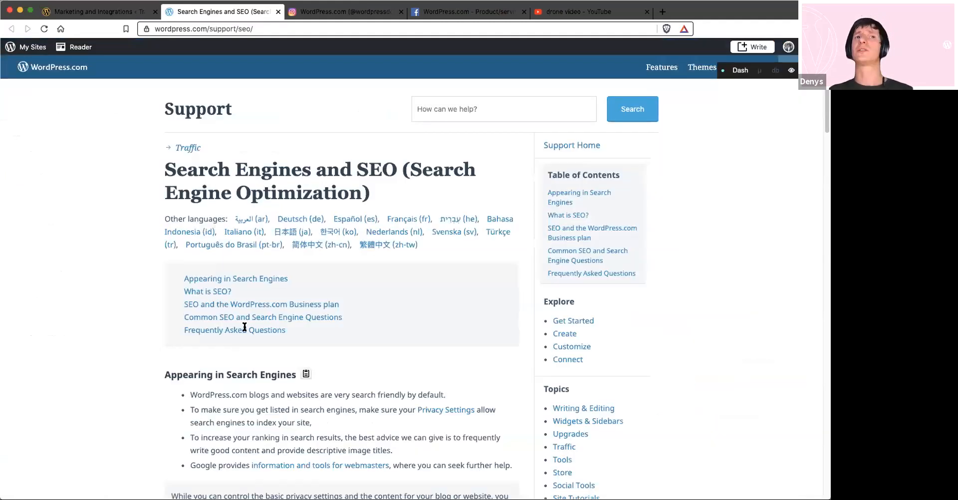
{"action": "scroll", "coordinate": [247, 316], "scroll_direction": "down", "scroll_amount": 10}
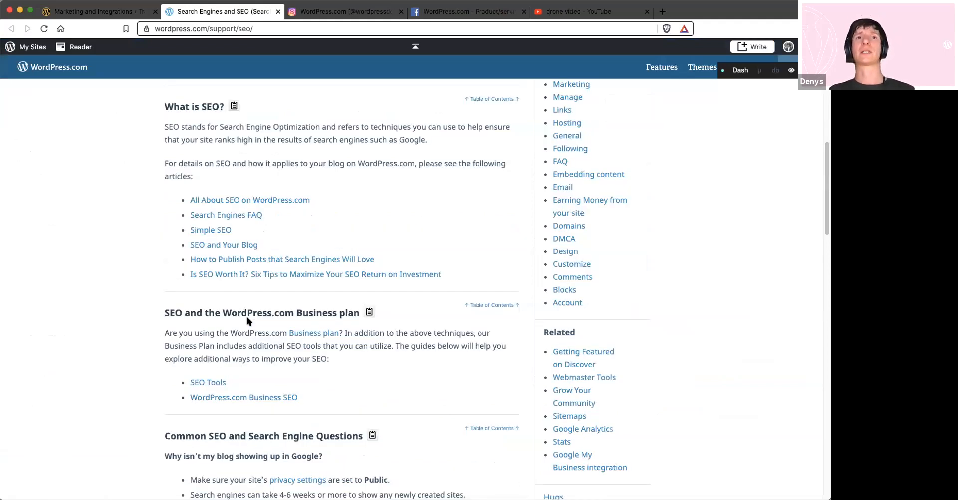
{"action": "scroll", "coordinate": [246, 316], "scroll_direction": "down", "scroll_amount": 1}
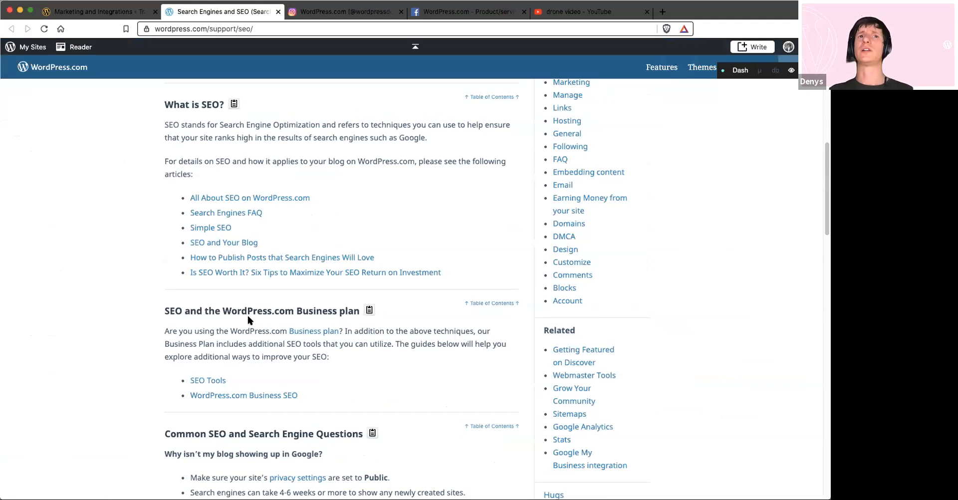
{"action": "scroll", "coordinate": [247, 315], "scroll_direction": "down", "scroll_amount": 3}
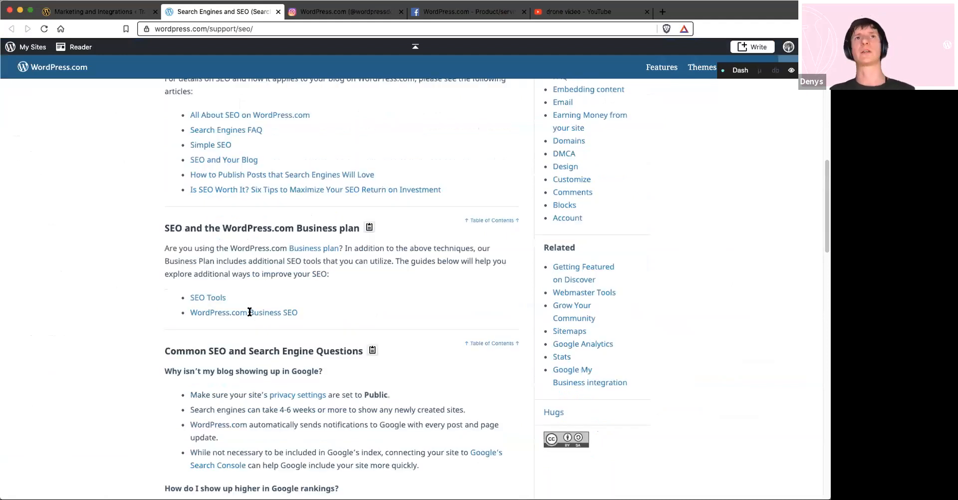
{"action": "scroll", "coordinate": [250, 312], "scroll_direction": "down", "scroll_amount": 2}
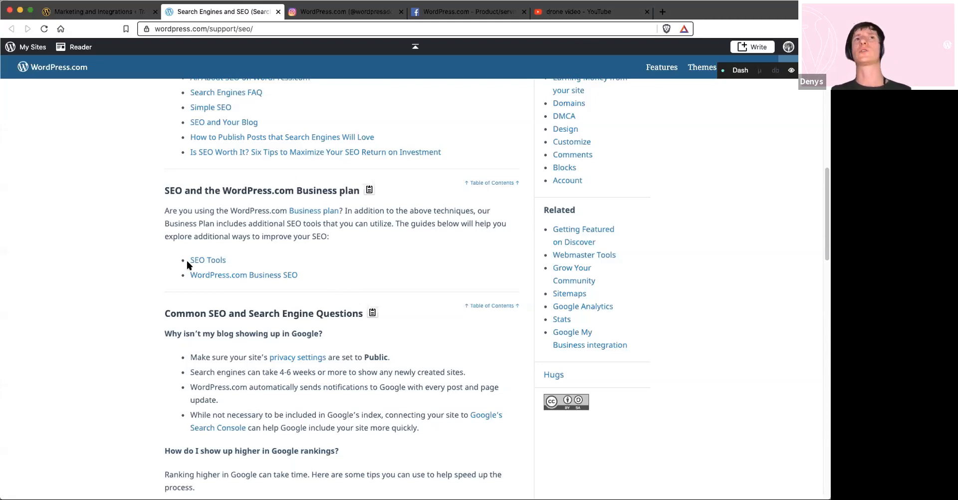
Examine the site's marketing traffic settings from search engine optimization down to the site verification services
{"action": "key", "text": "ctrl+shift+Tab"}
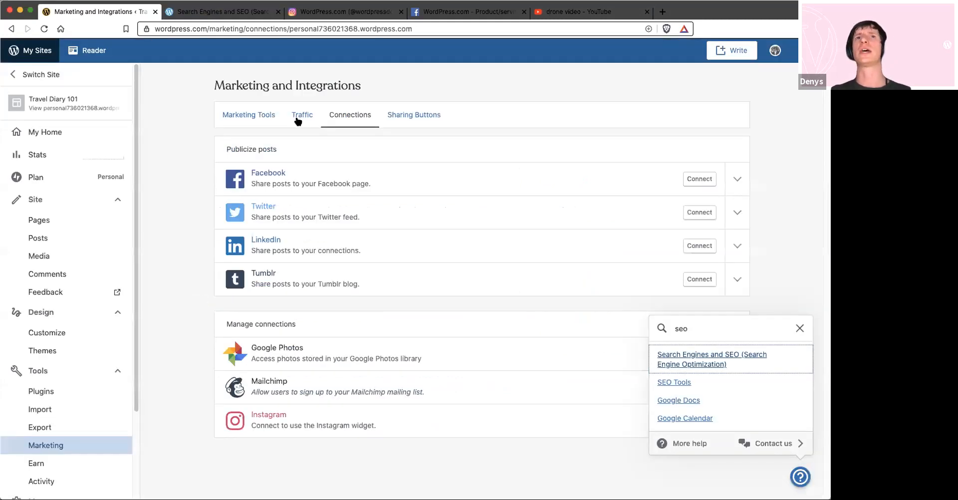
{"action": "left_click", "coordinate": [297, 118]}
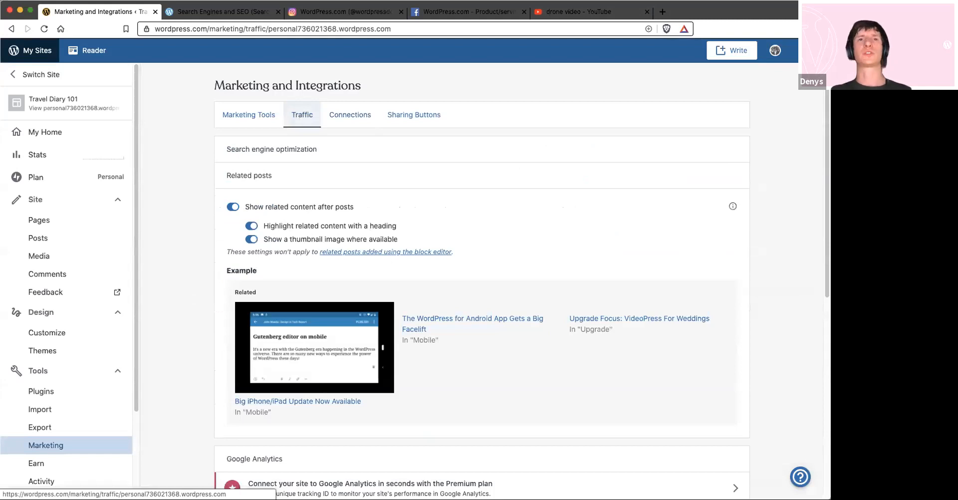
{"action": "scroll", "coordinate": [331, 436], "scroll_direction": "down", "scroll_amount": 3}
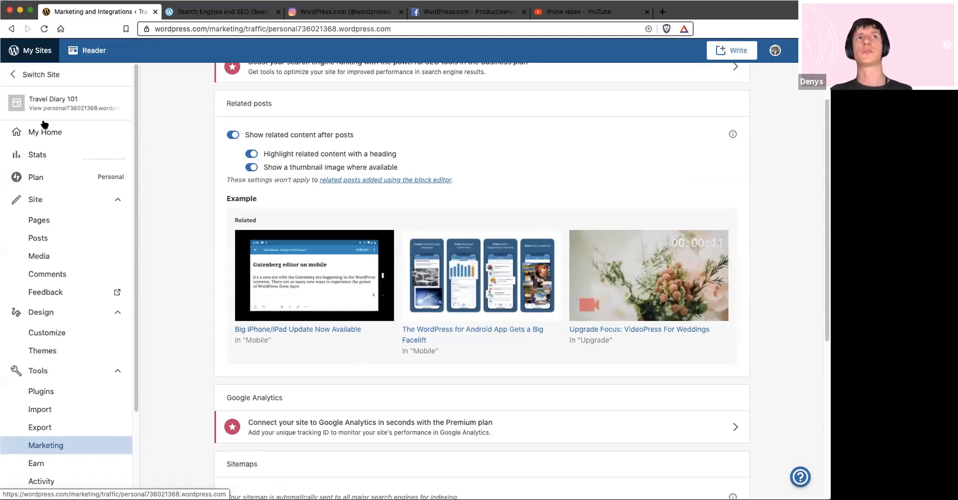
{"action": "scroll", "coordinate": [283, 278], "scroll_direction": "down", "scroll_amount": 6}
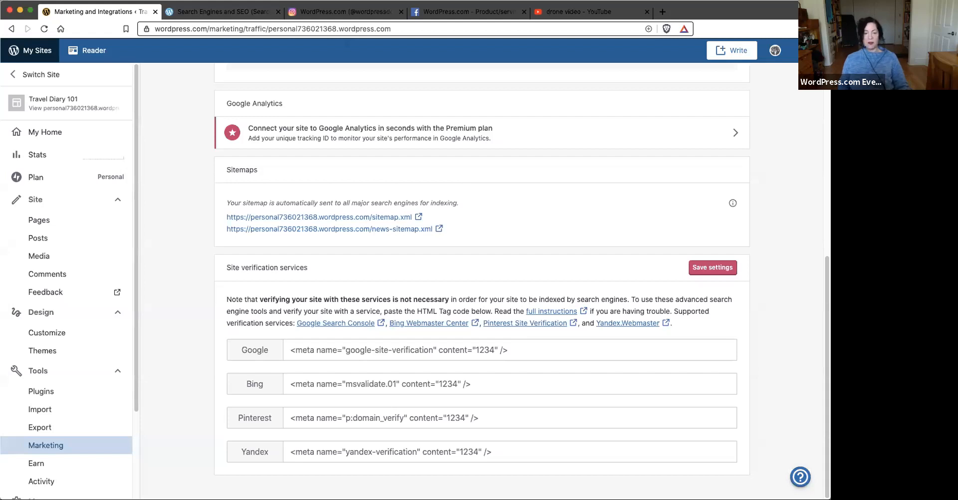
Return to the site preview, open the support contact form and enter "Ask" as the help message for Travel Diary 101
{"action": "left_click", "coordinate": [70, 103]}
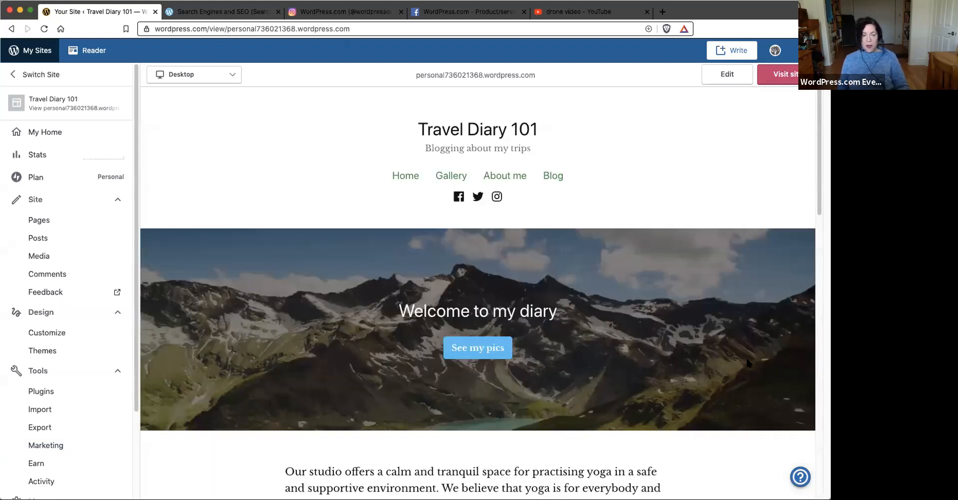
{"action": "left_click", "coordinate": [801, 478]}
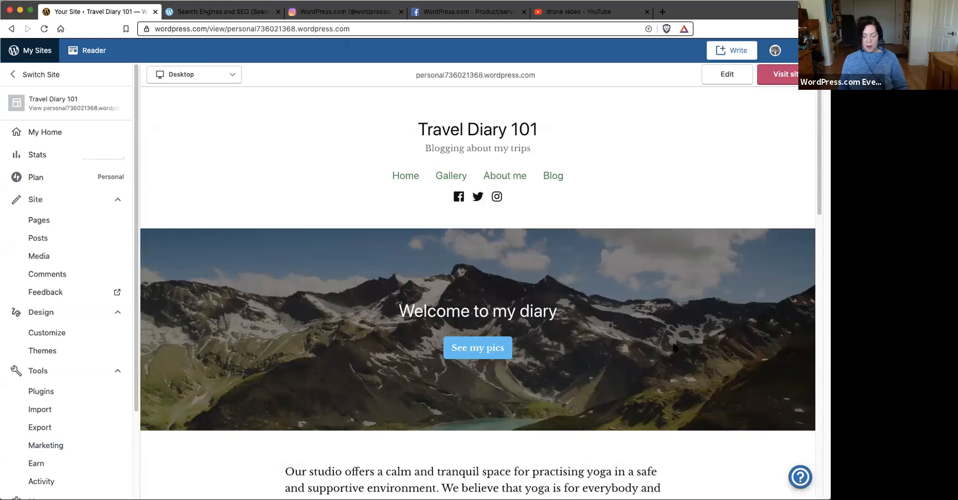
{"action": "left_click", "coordinate": [774, 443]}
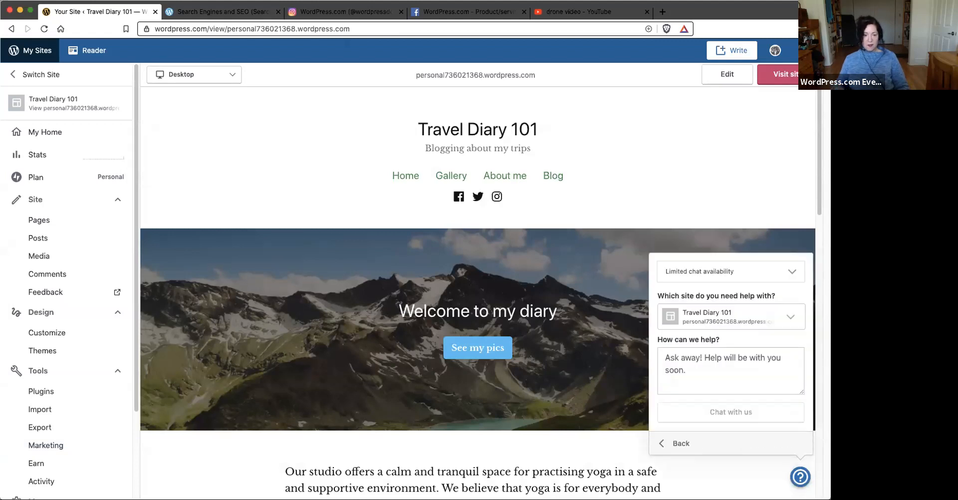
{"action": "type", "text": "Ask"}
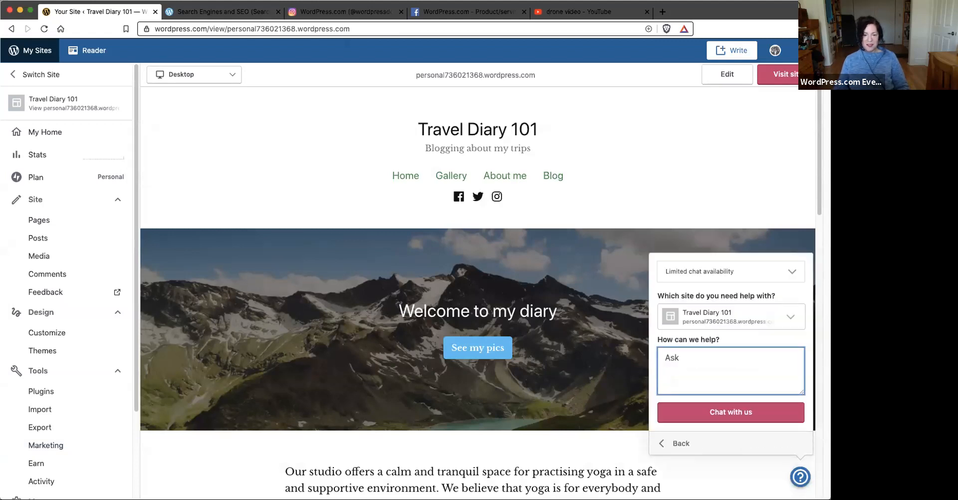